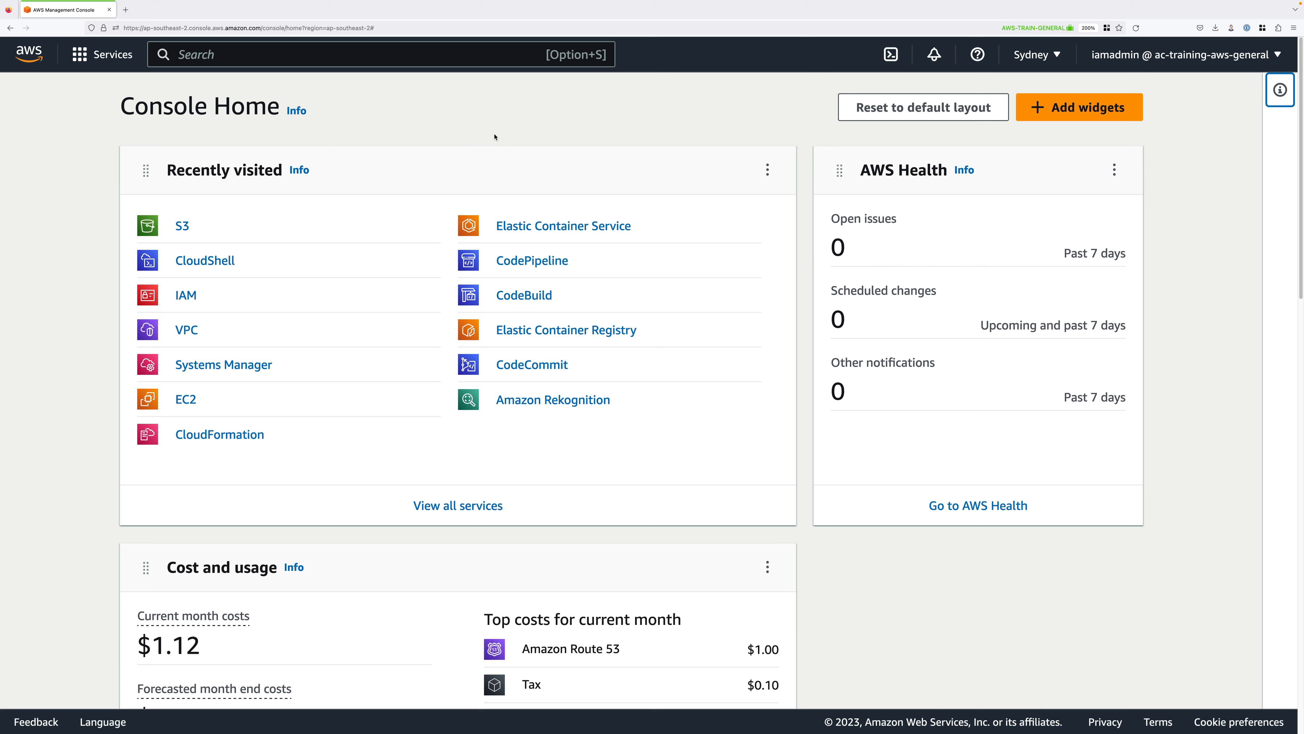
Check which IAM user is signed in and which AWS region is selected in the console
left_click(1205, 58)
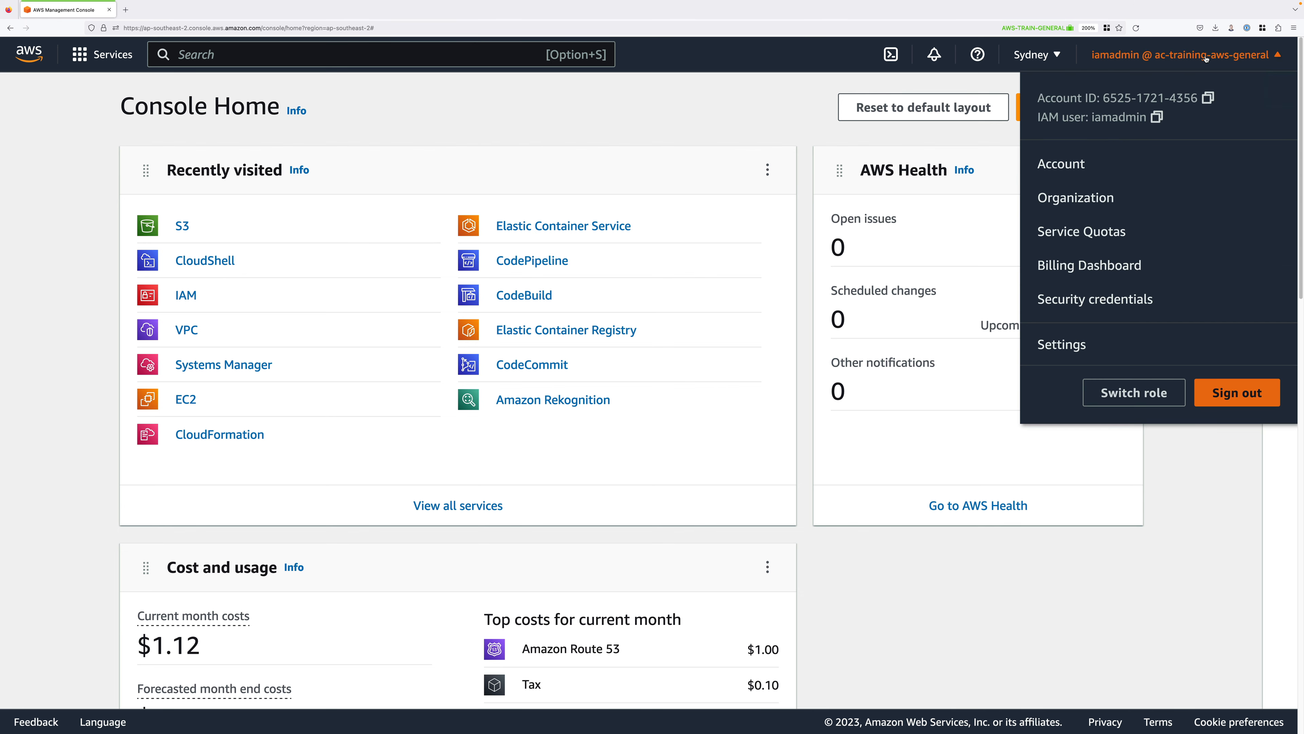
left_click_drag(1092, 116, 1145, 116)
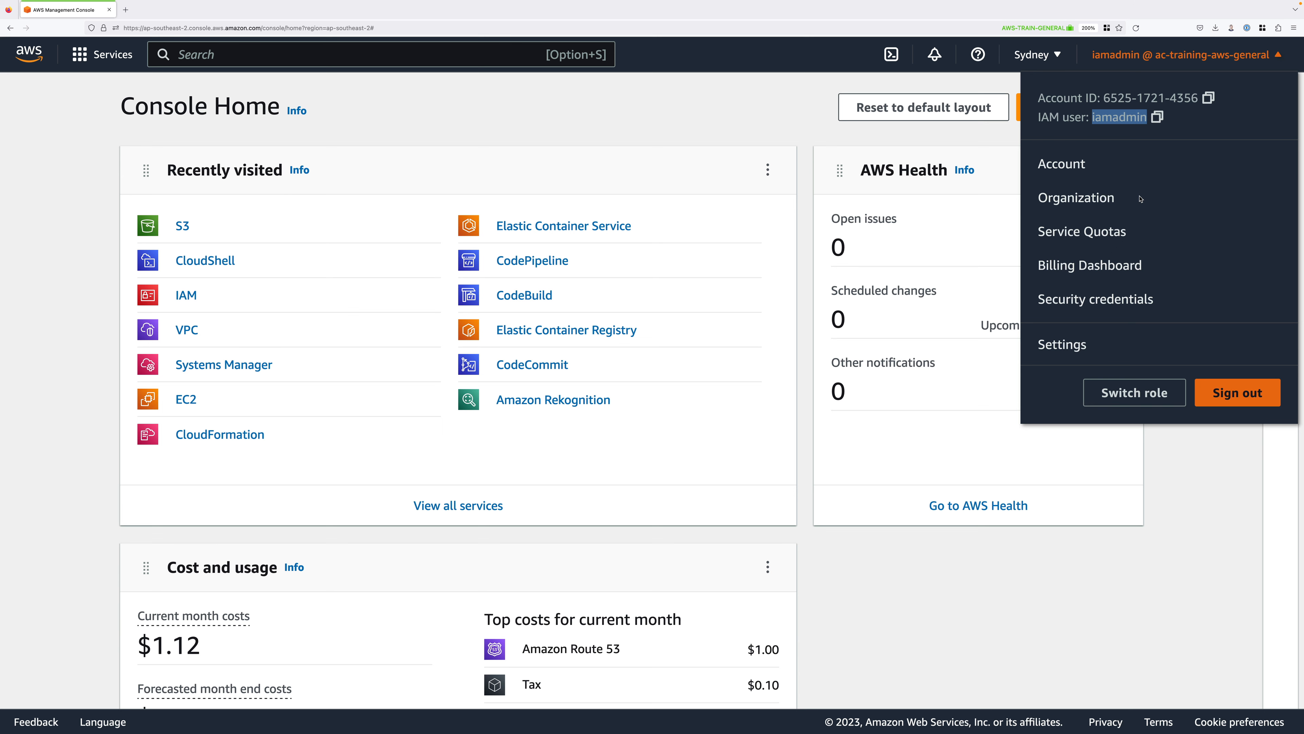
left_click(1127, 135)
left_click(995, 137)
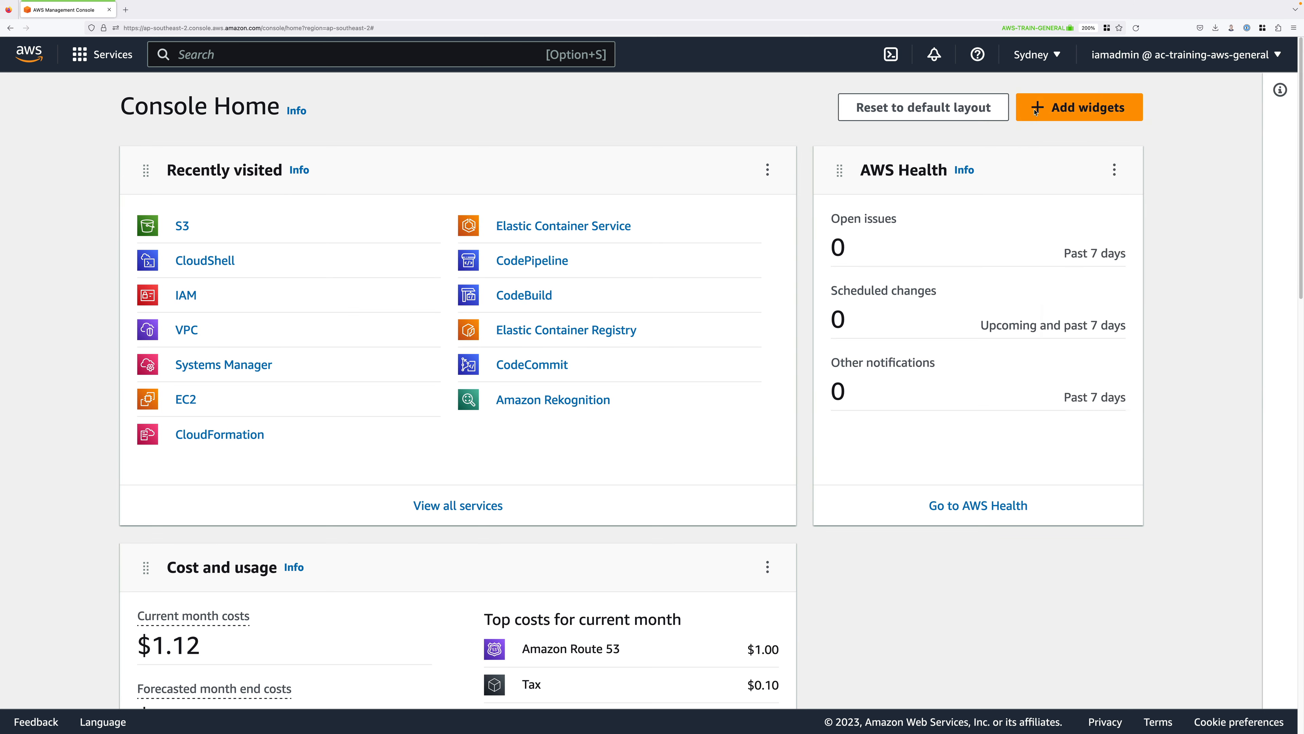
left_click(1055, 62)
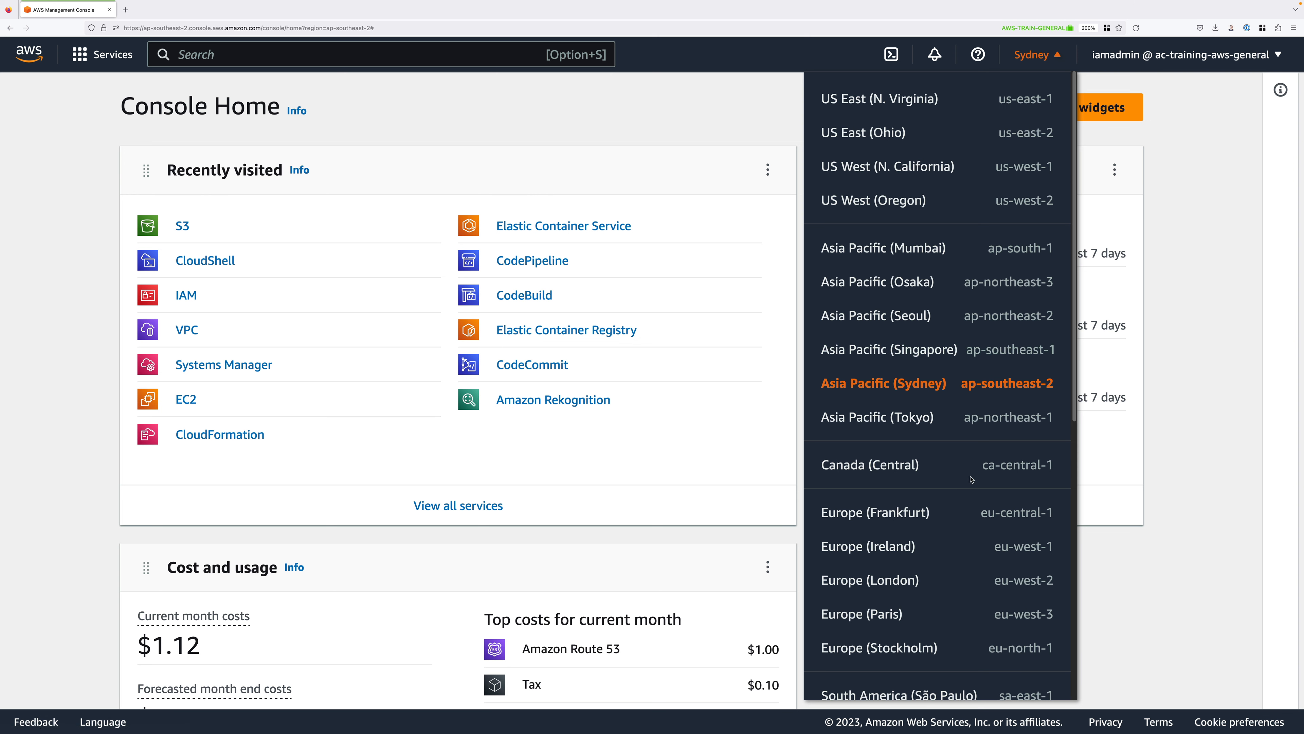
left_click(1197, 255)
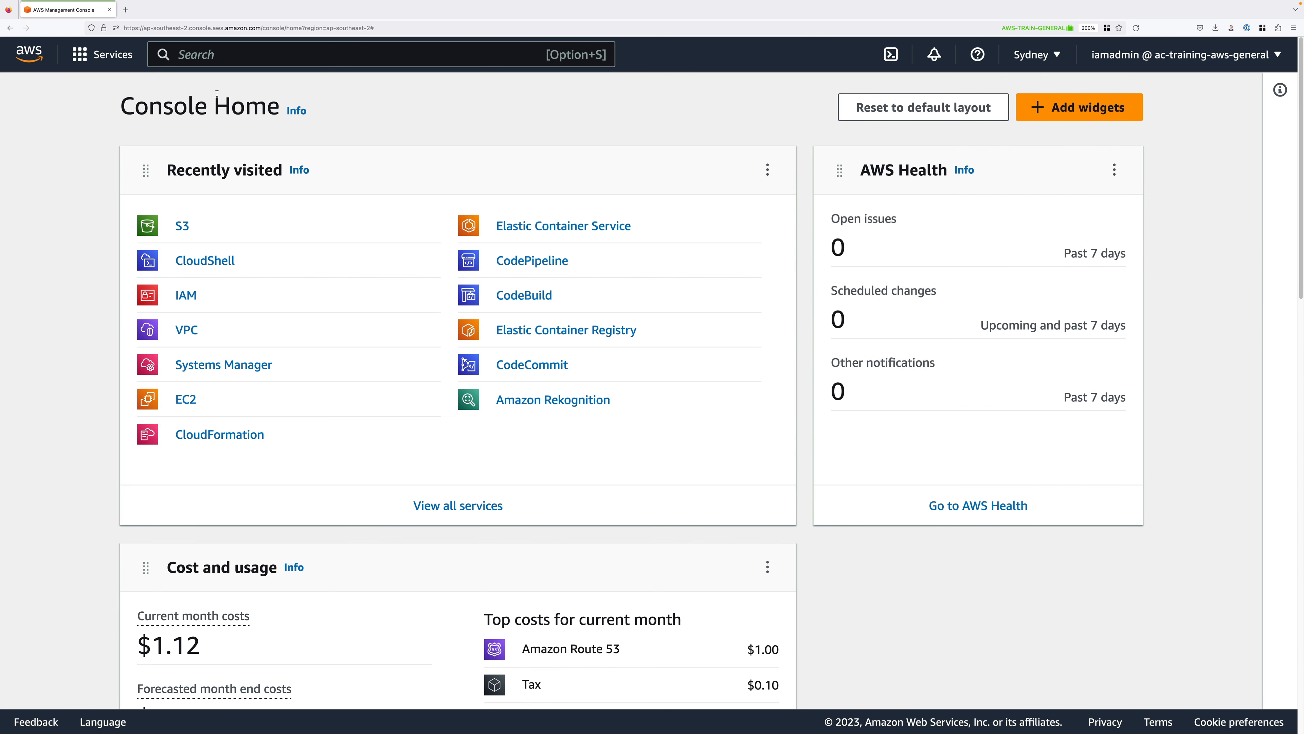
Search for the S3 service, open it in a new browser tab, and switch to its bucket list with the navigation pane collapsed
left_click(222, 56)
type("s3")
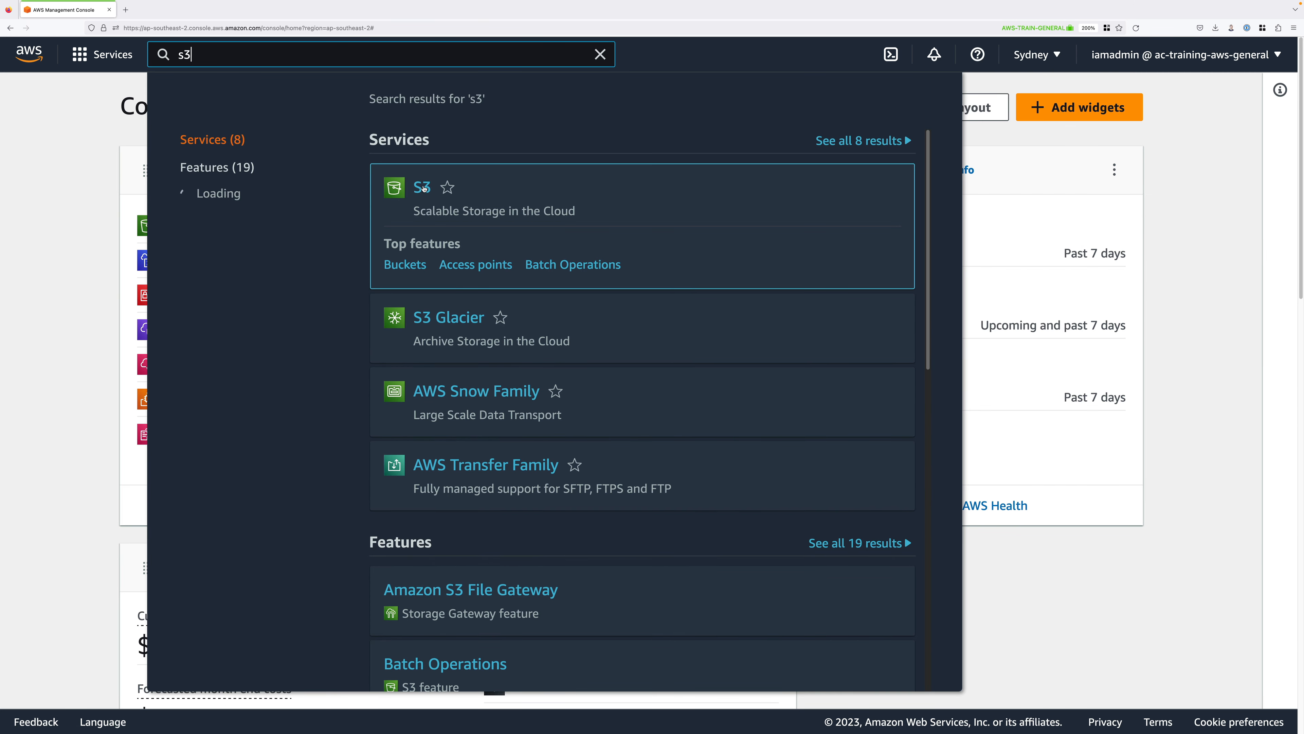
right_click(426, 187)
left_click(491, 191)
key("Escape")
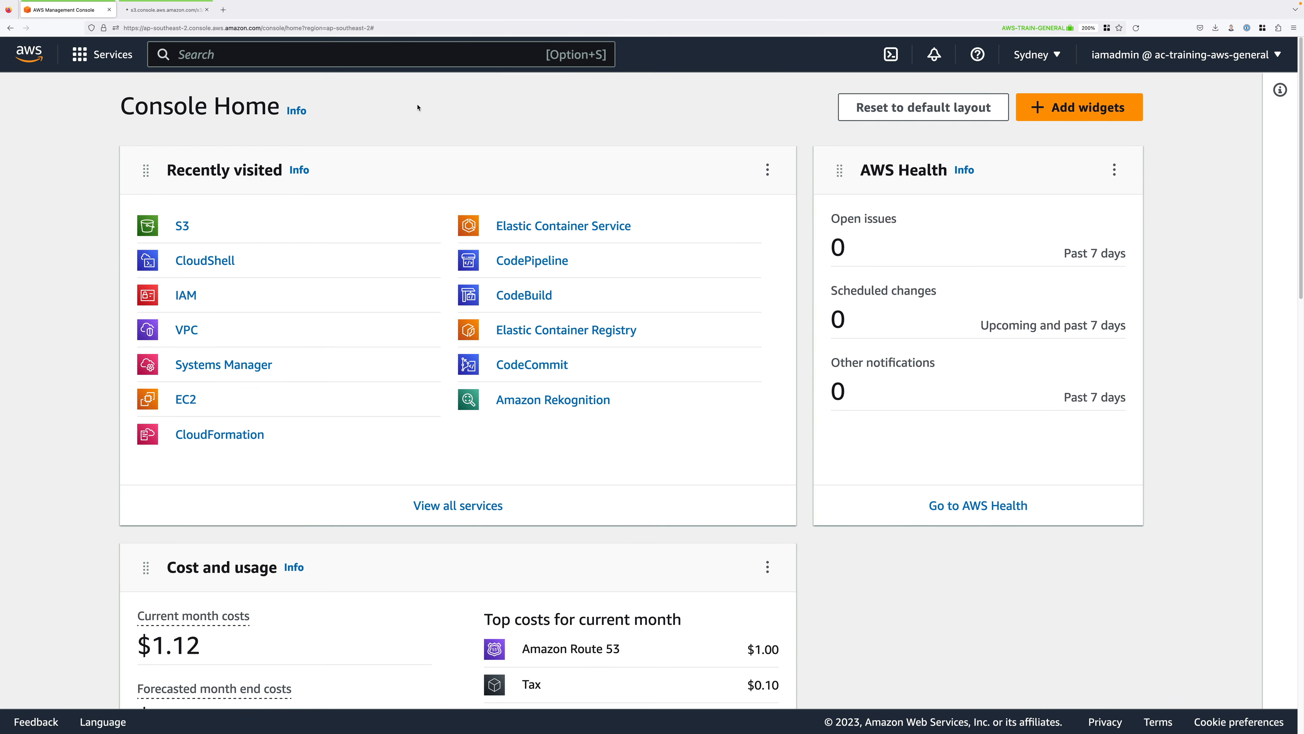
key("ctrl+Tab")
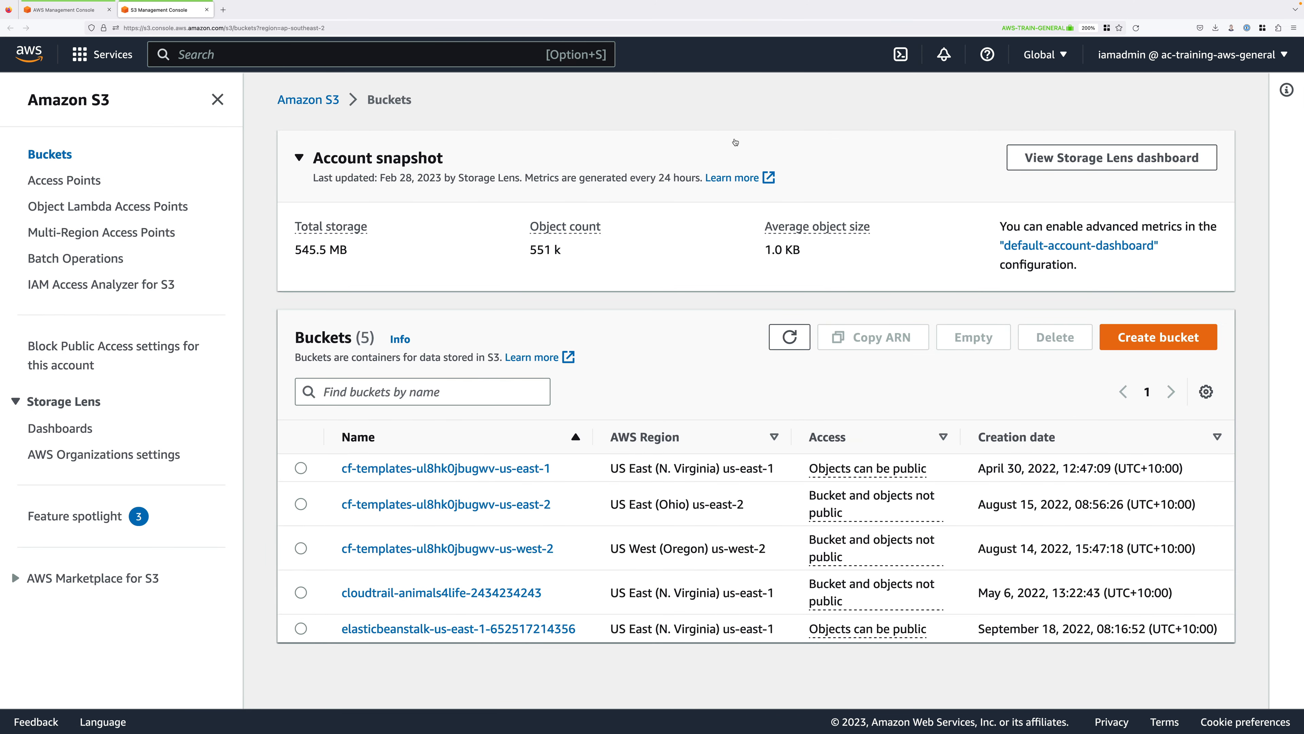
left_click(218, 100)
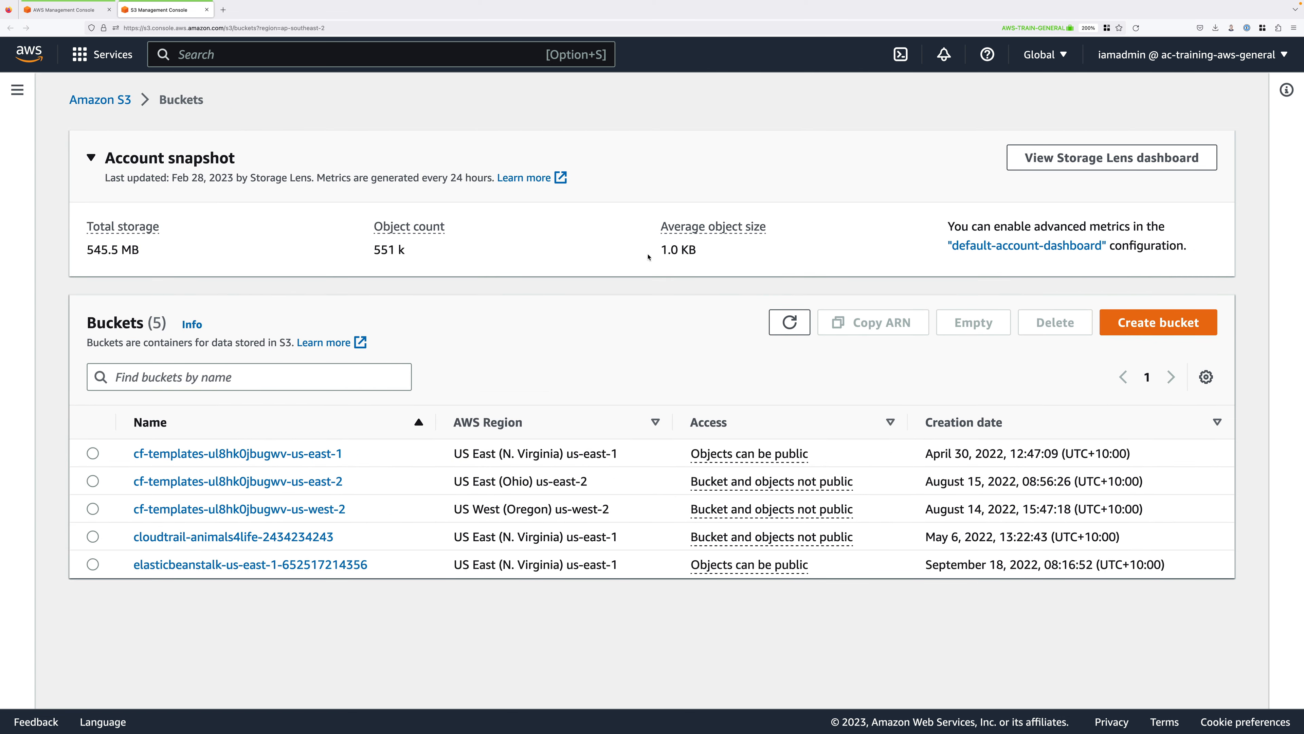
Start a new S3 bucket named multi-region-demo-sydney-1337 and copy the bucket name
left_click(1159, 322)
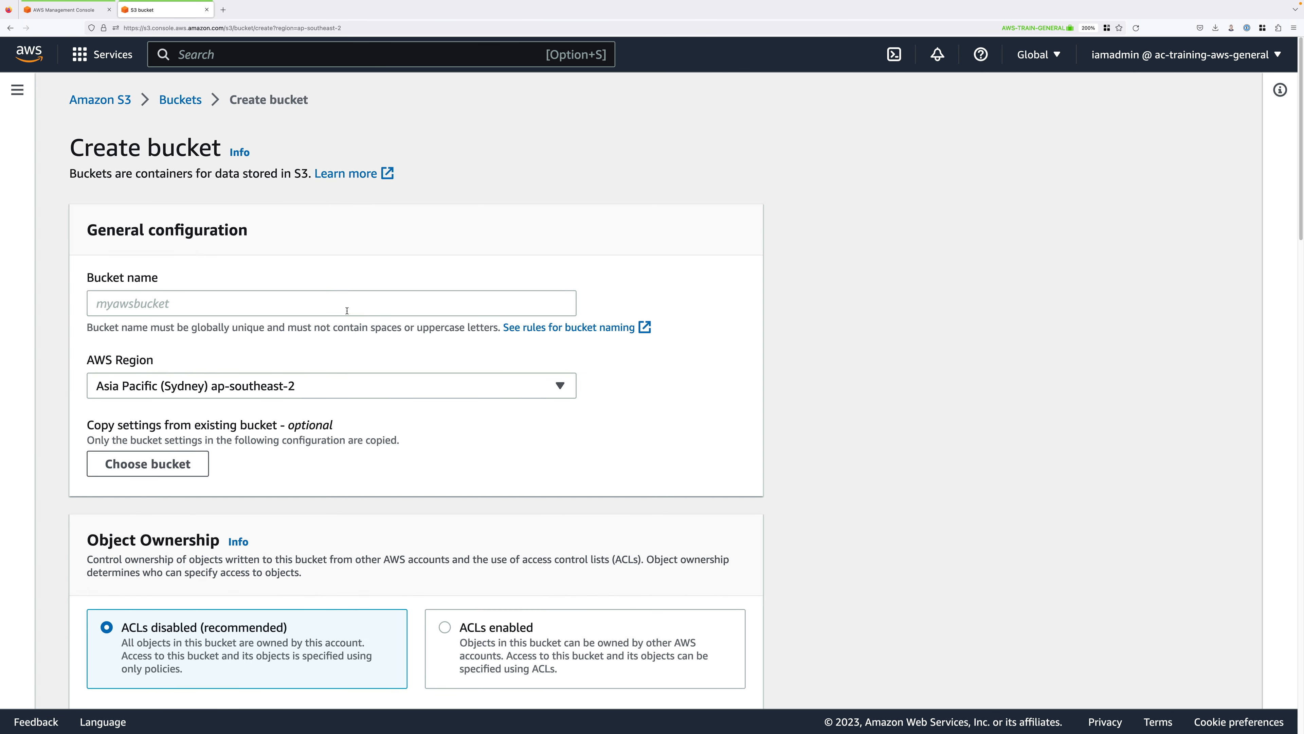
left_click(333, 307)
type("multi-region-demo-sydney")
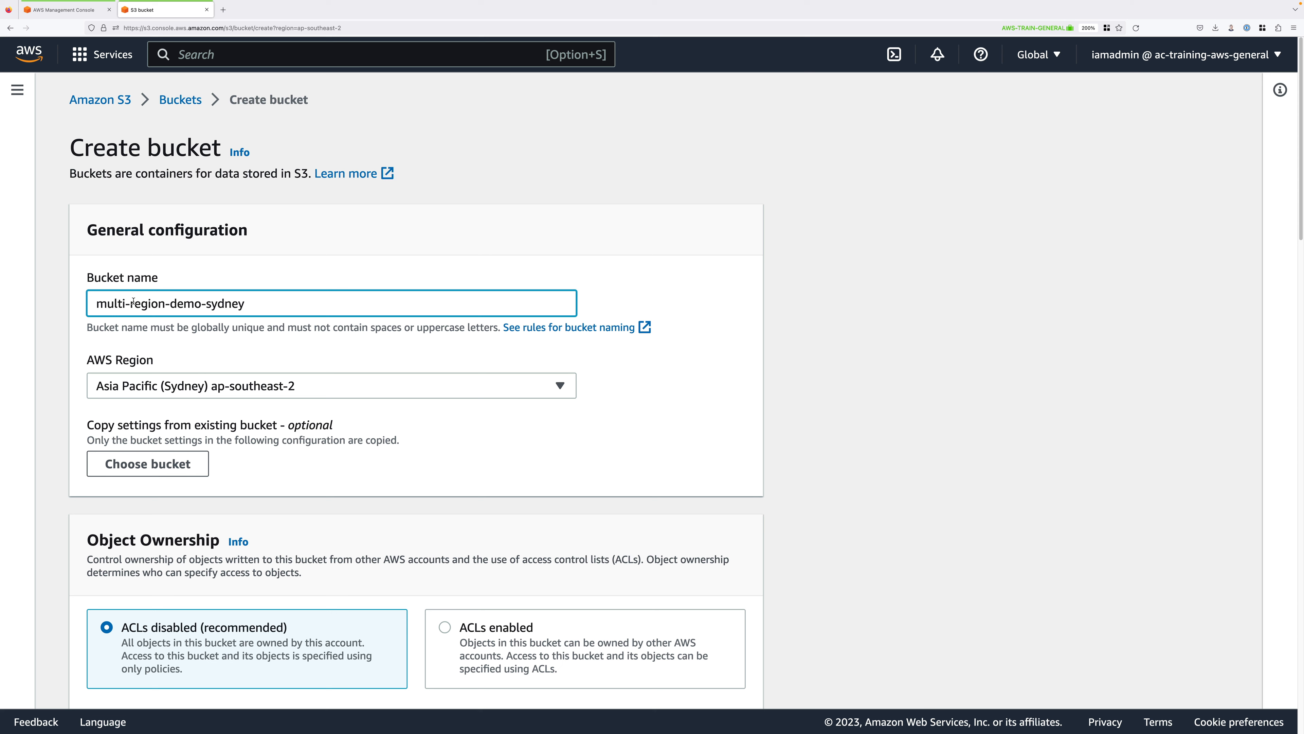
type("-1337")
left_click_drag(249, 303, 76, 295)
key("super+c")
Enable Bucket Versioning for the Sydney bucket and create it
scroll(502, 487, "down", 15)
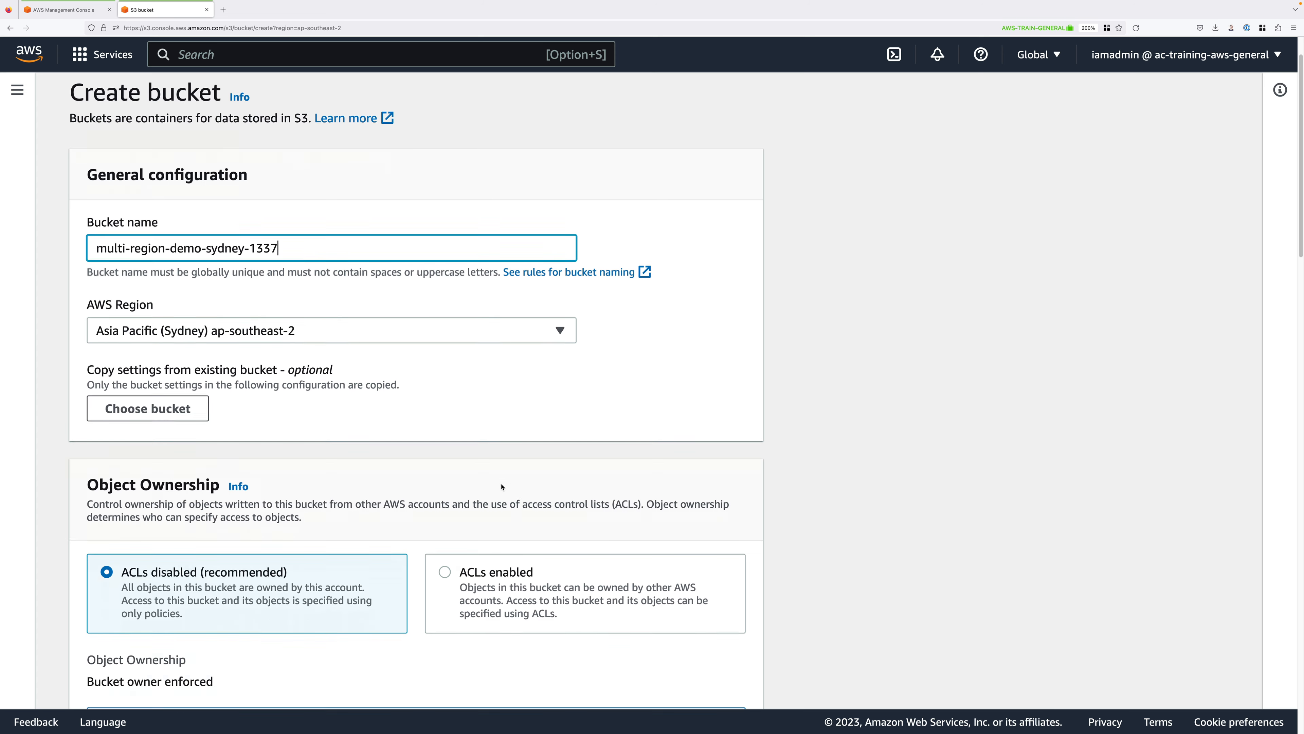
scroll(502, 486, "down", 8)
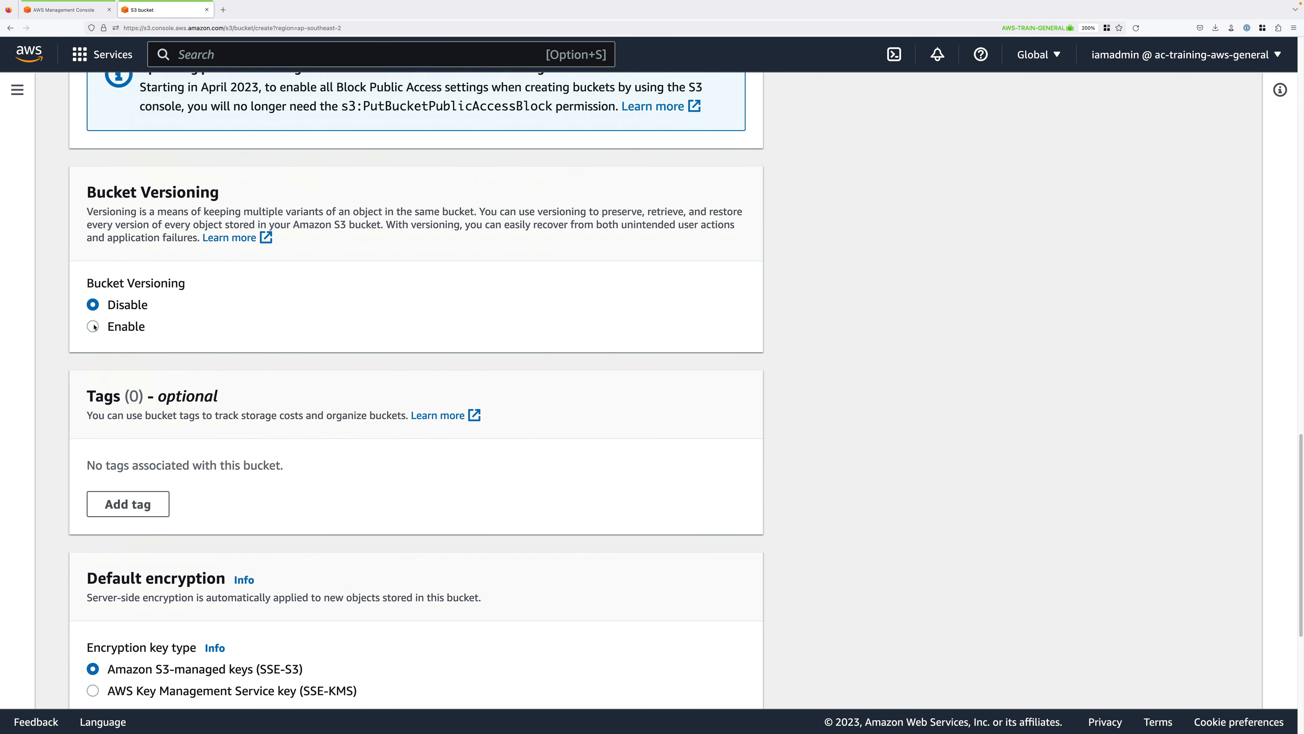
left_click(97, 326)
left_click_drag(224, 199, 86, 193)
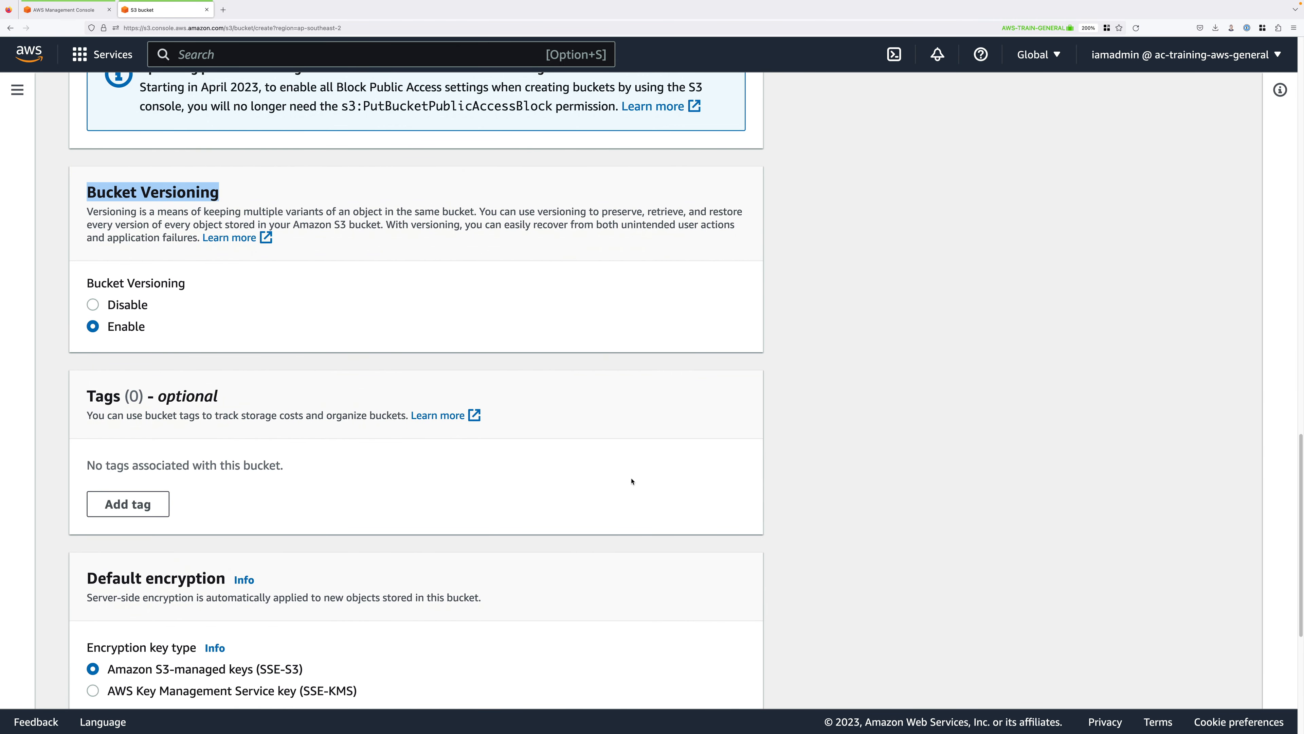
scroll(632, 481, "down", 5)
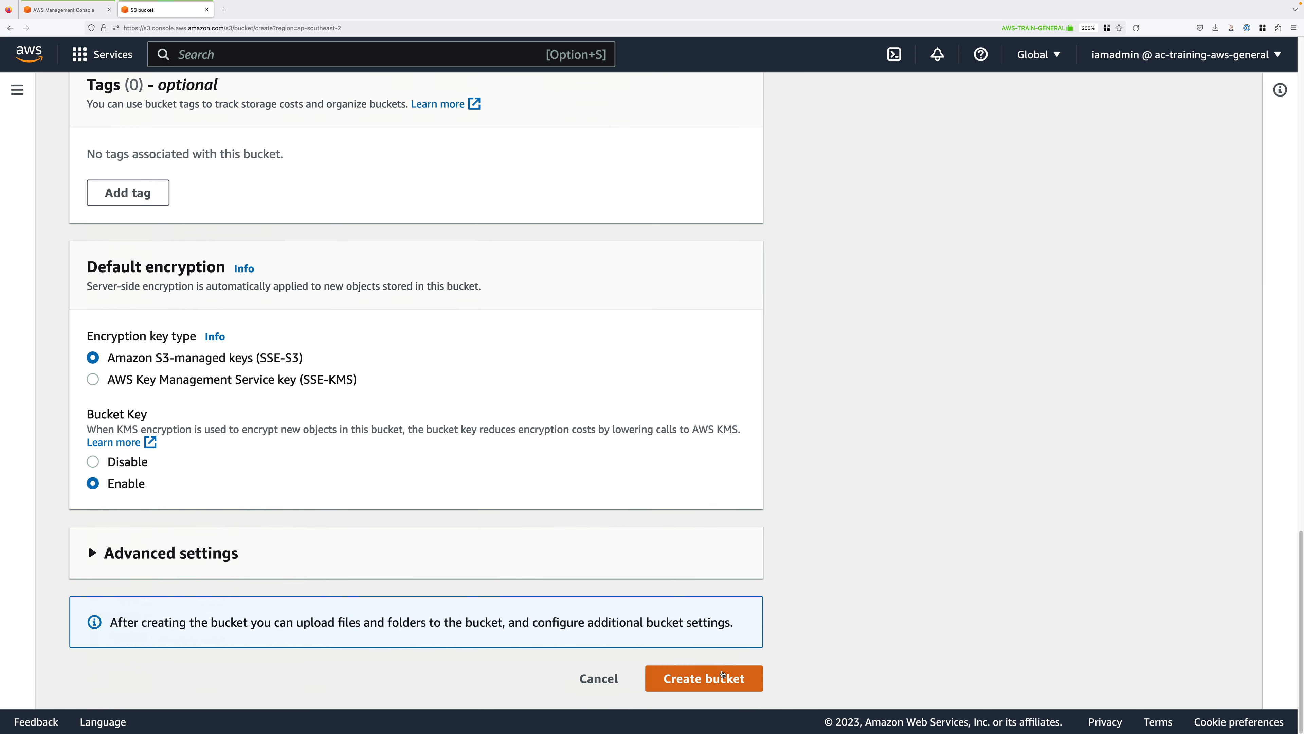
left_click(722, 677)
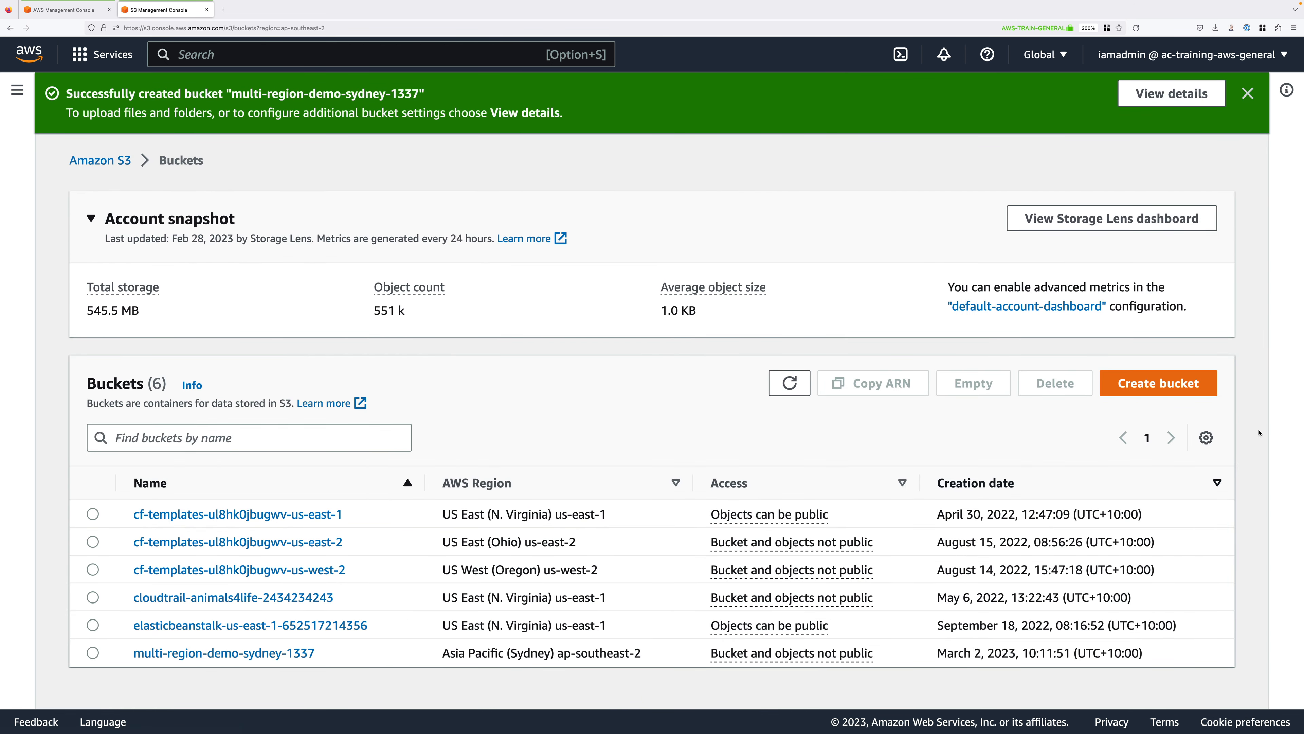
Start a second bucket named multi-region-demo-canada-1337 from the copied name and set its region to Canada (Central) ca-central-1
left_click(1158, 383)
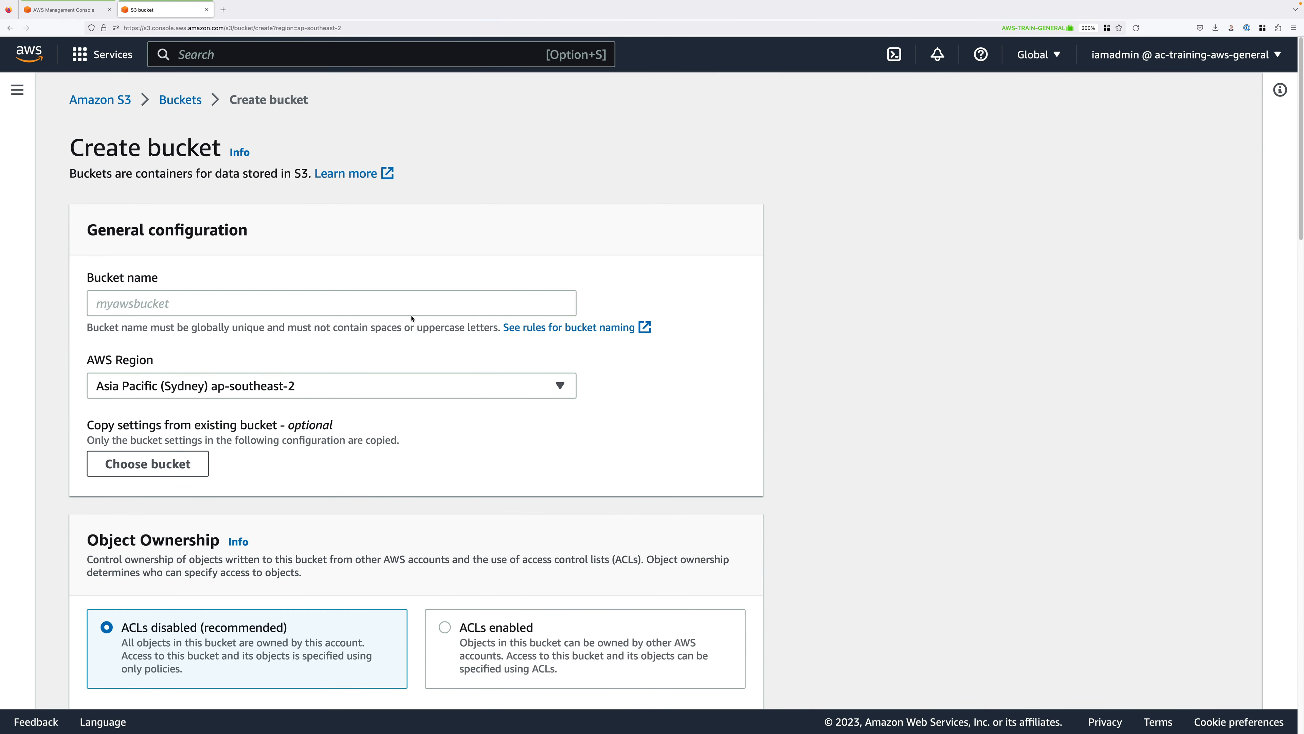
left_click(405, 303)
key("super+v")
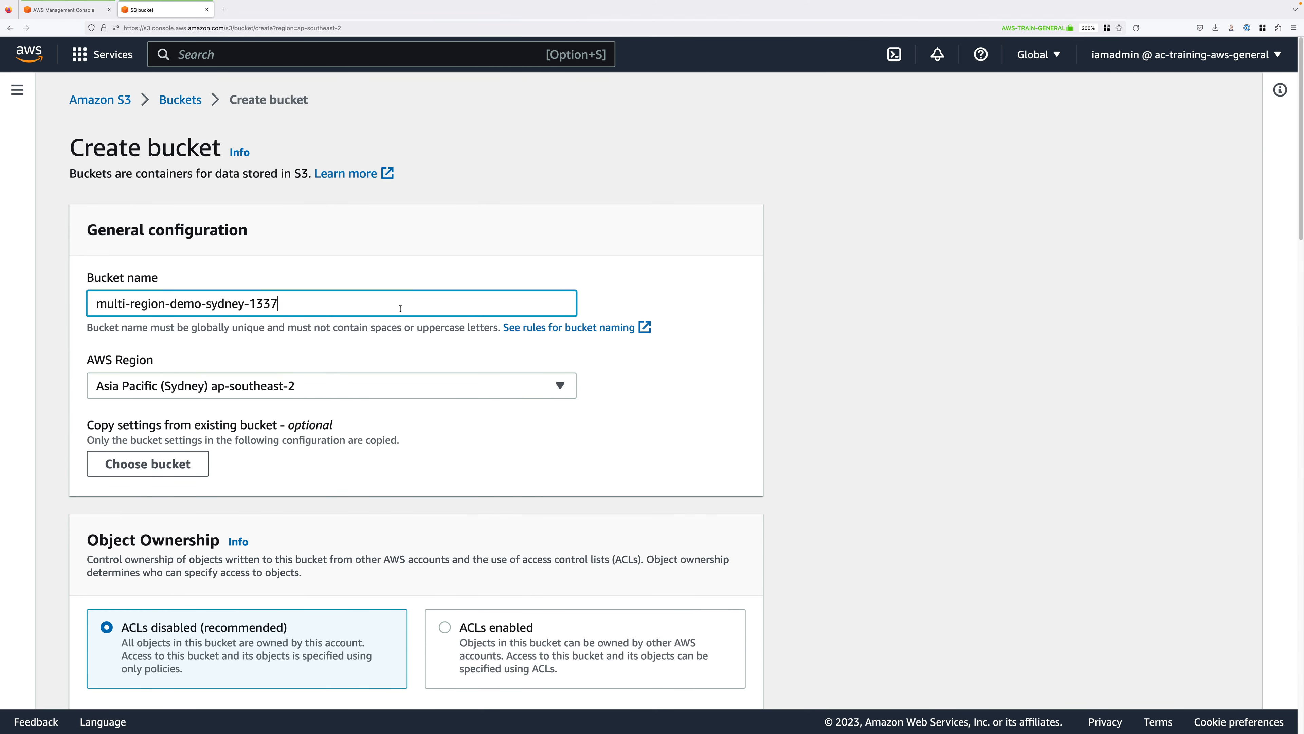
double_click(223, 306)
type("canada")
left_click_drag(251, 303, 282, 302)
left_click(330, 301)
left_click(560, 385)
left_click(245, 525)
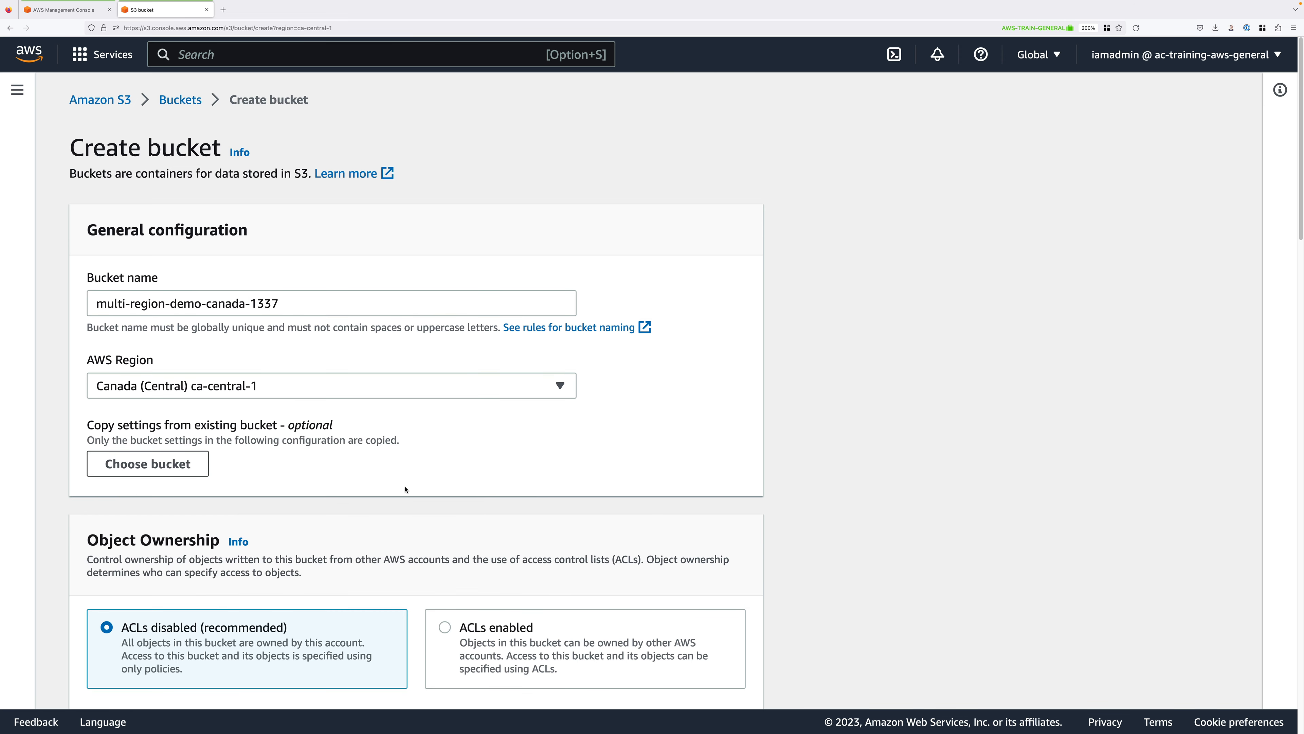
Enable Bucket Versioning for the Canada bucket, create it, and dismiss the creation notice
scroll(121, 370, "down", 15)
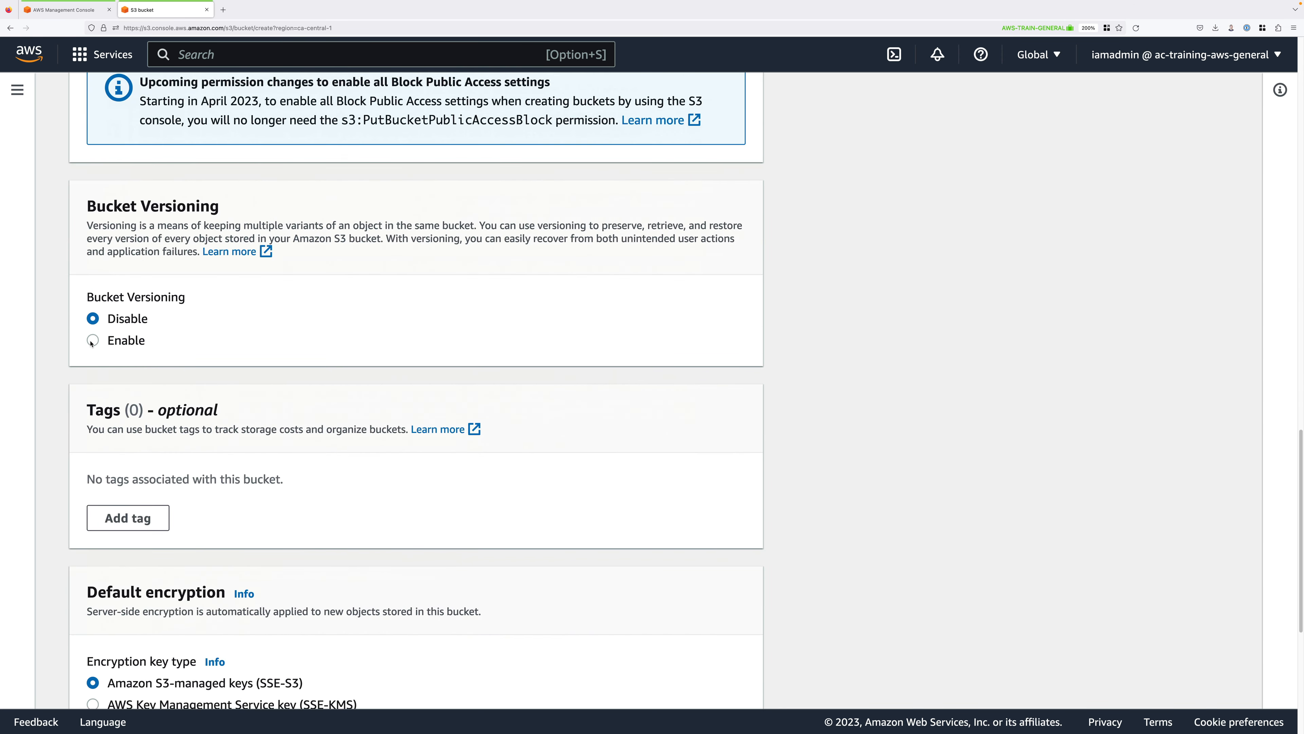
left_click(92, 341)
scroll(461, 361, "down", 5)
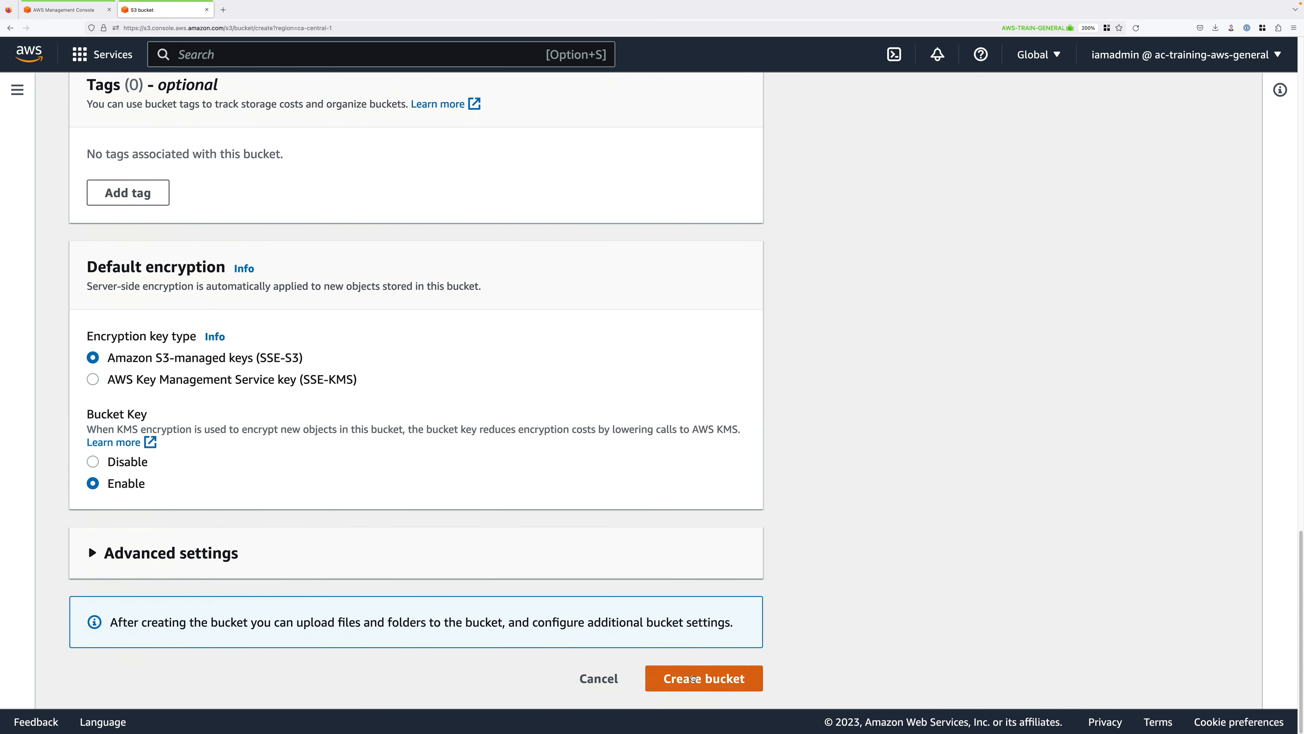
left_click(692, 679)
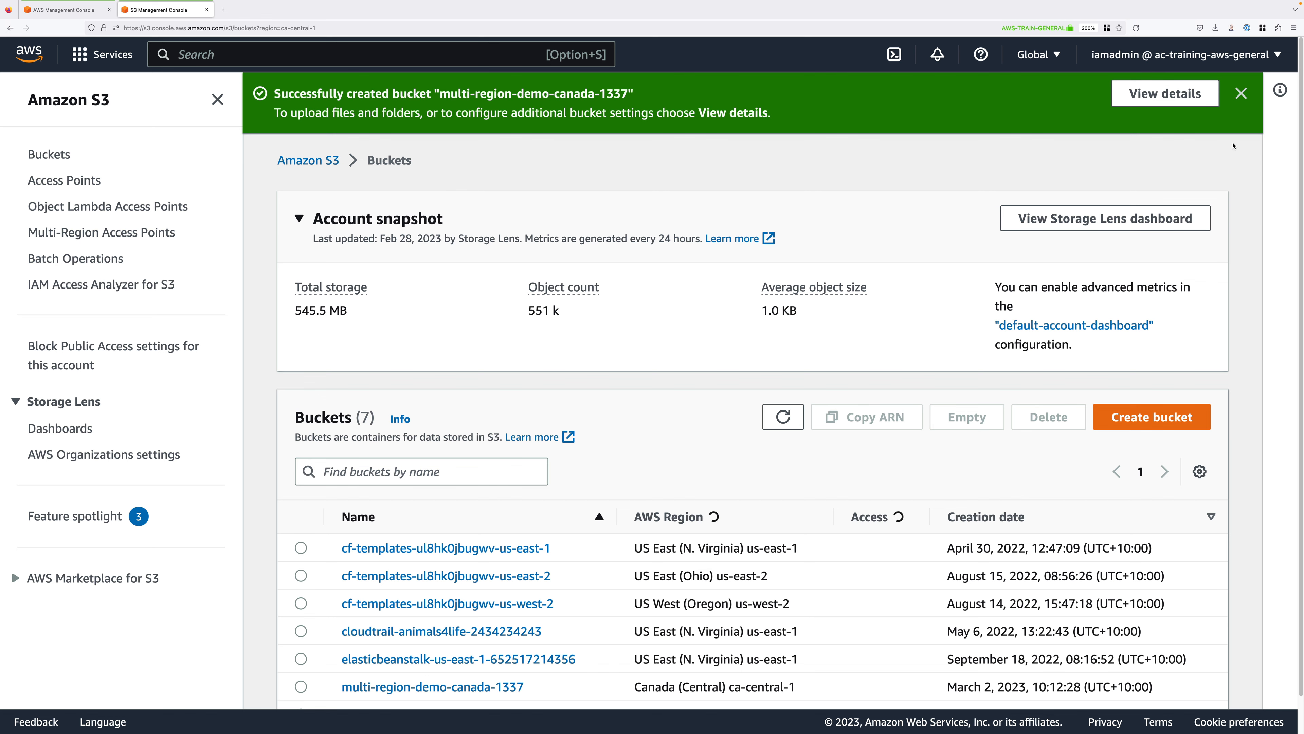
left_click(1241, 93)
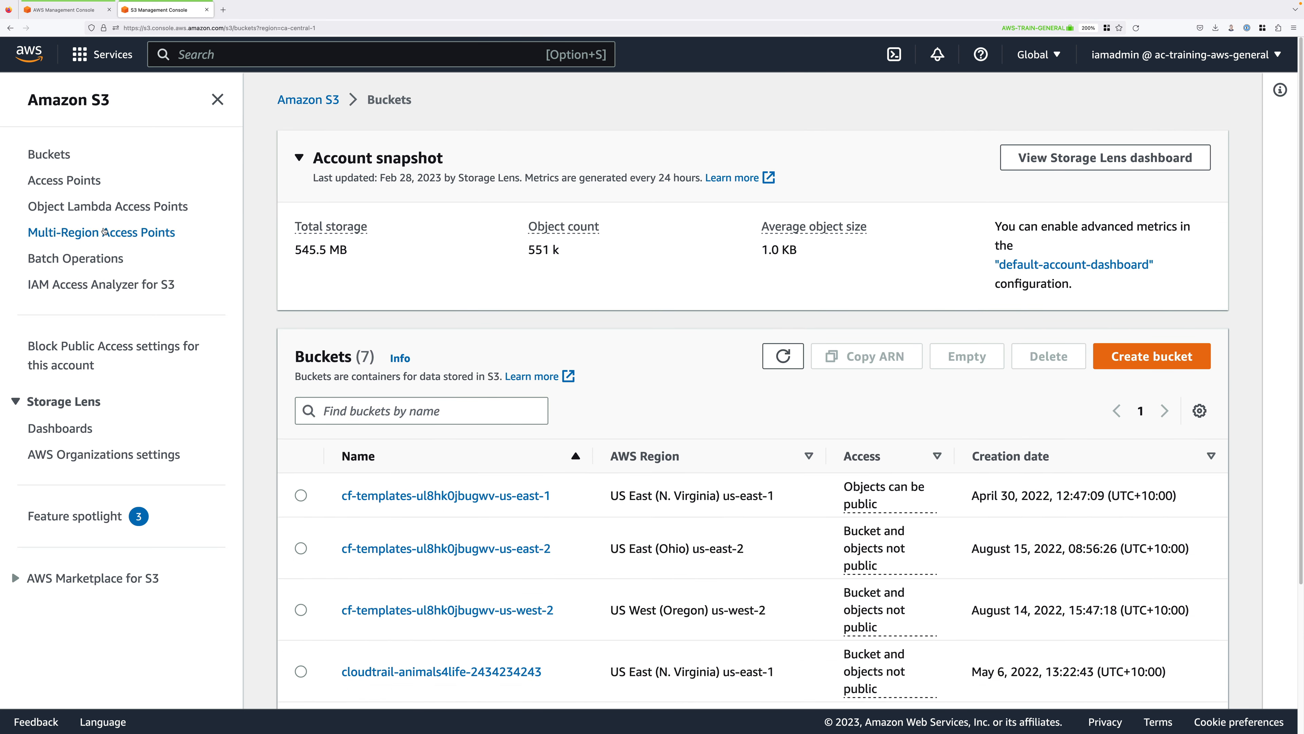
Start a new Multi-Region Access Point and name it reallyreallycriticalcatdata
left_click(103, 232)
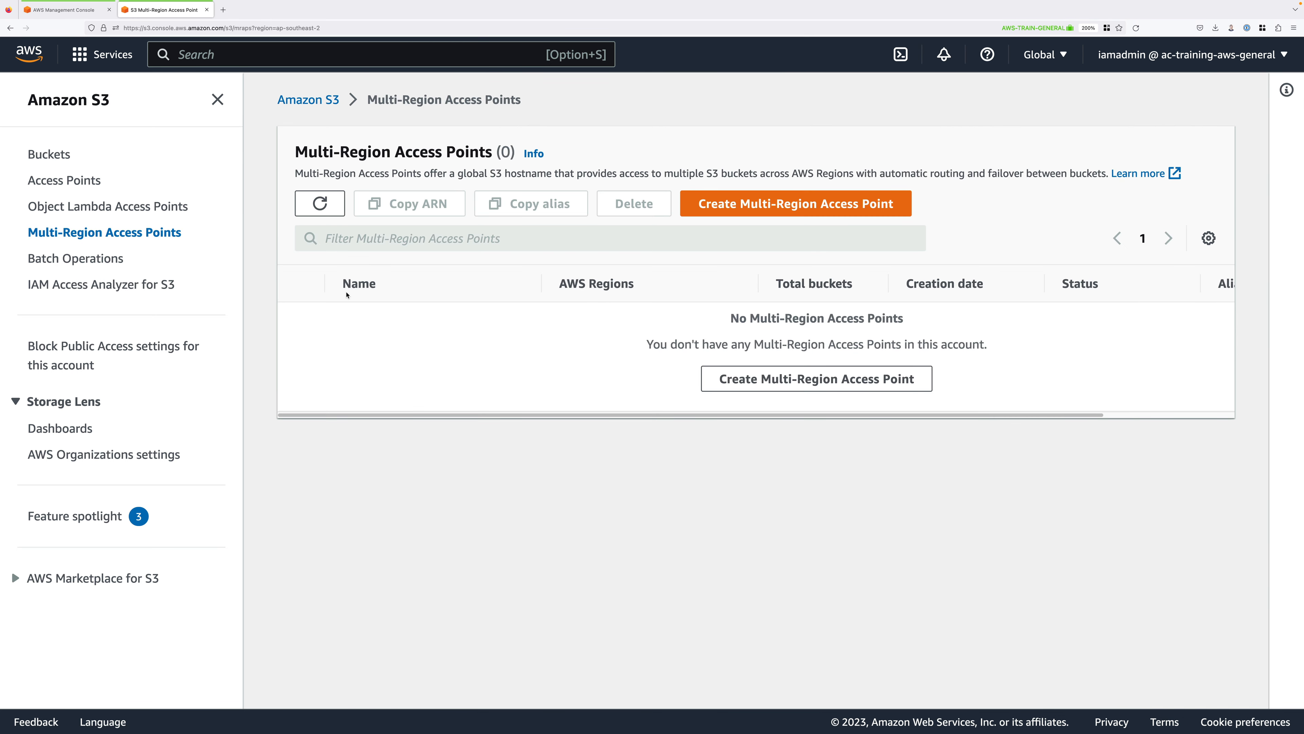
left_click(218, 99)
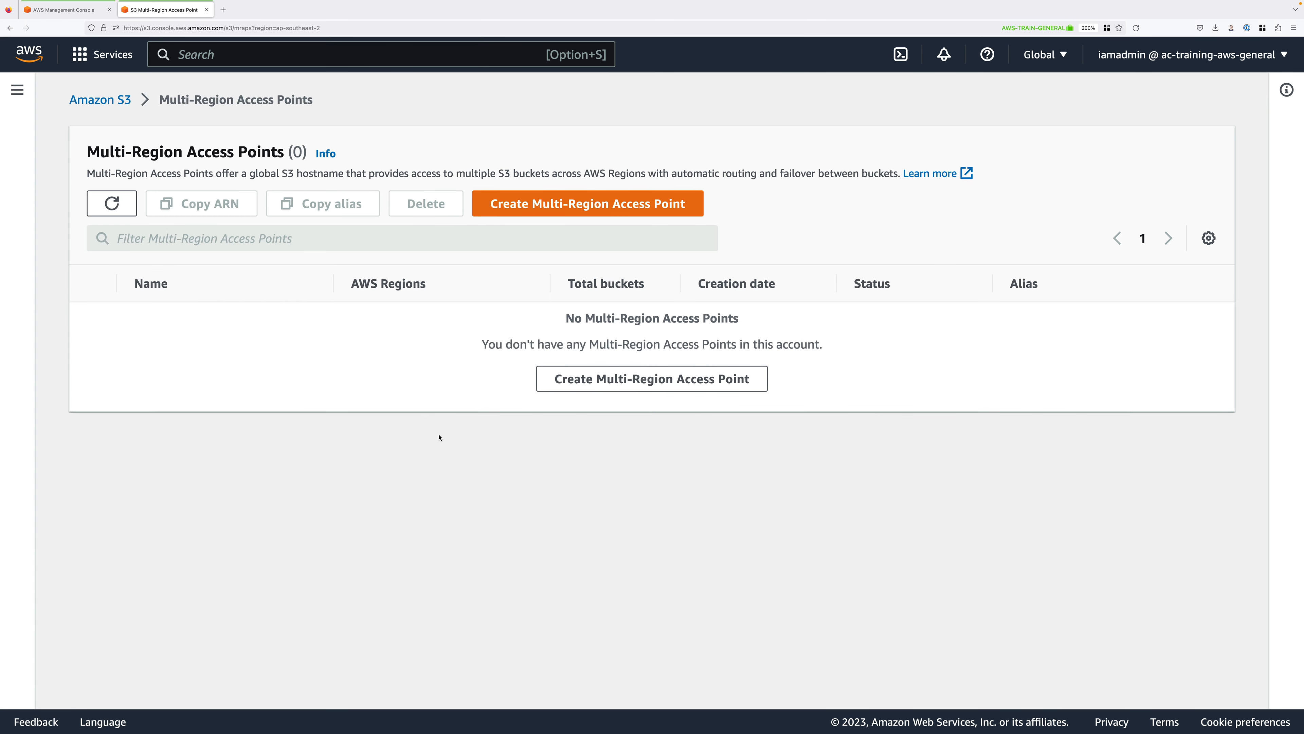
left_click(560, 205)
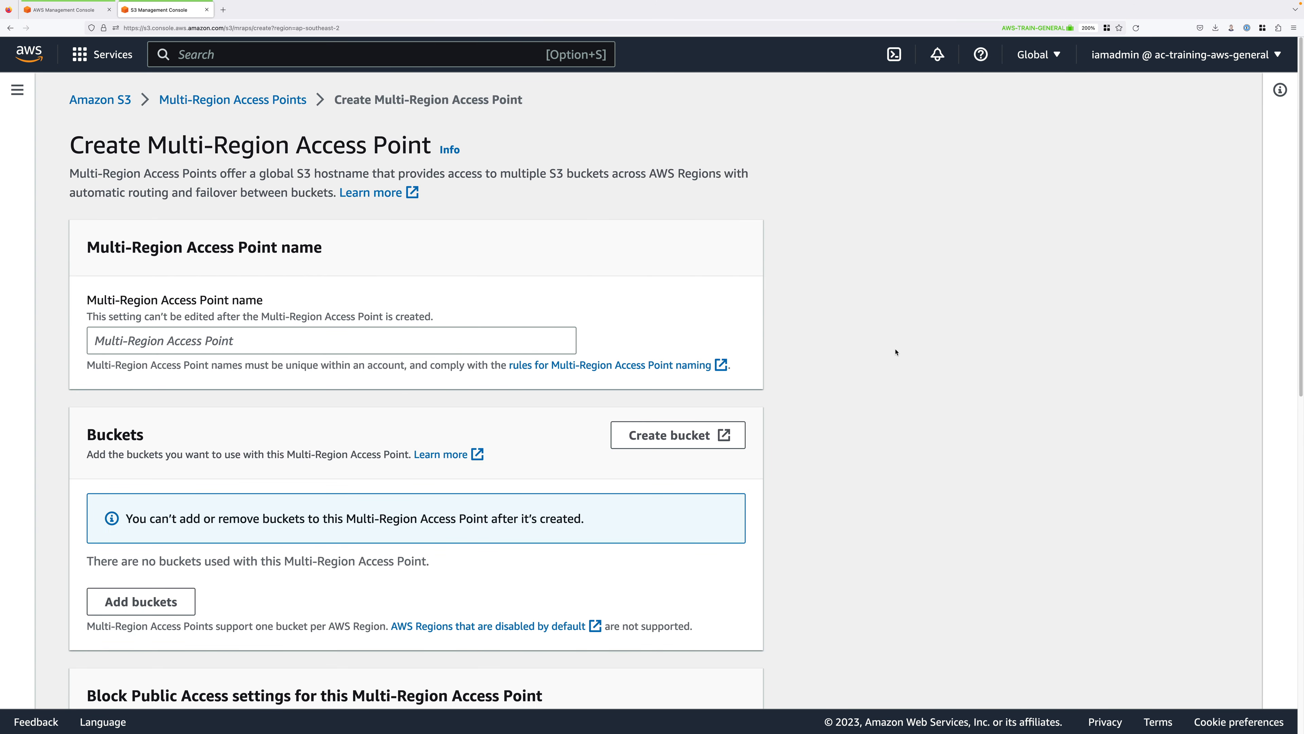
left_click(304, 343)
type("reallyreallycriticalcatdata")
key("super+a")
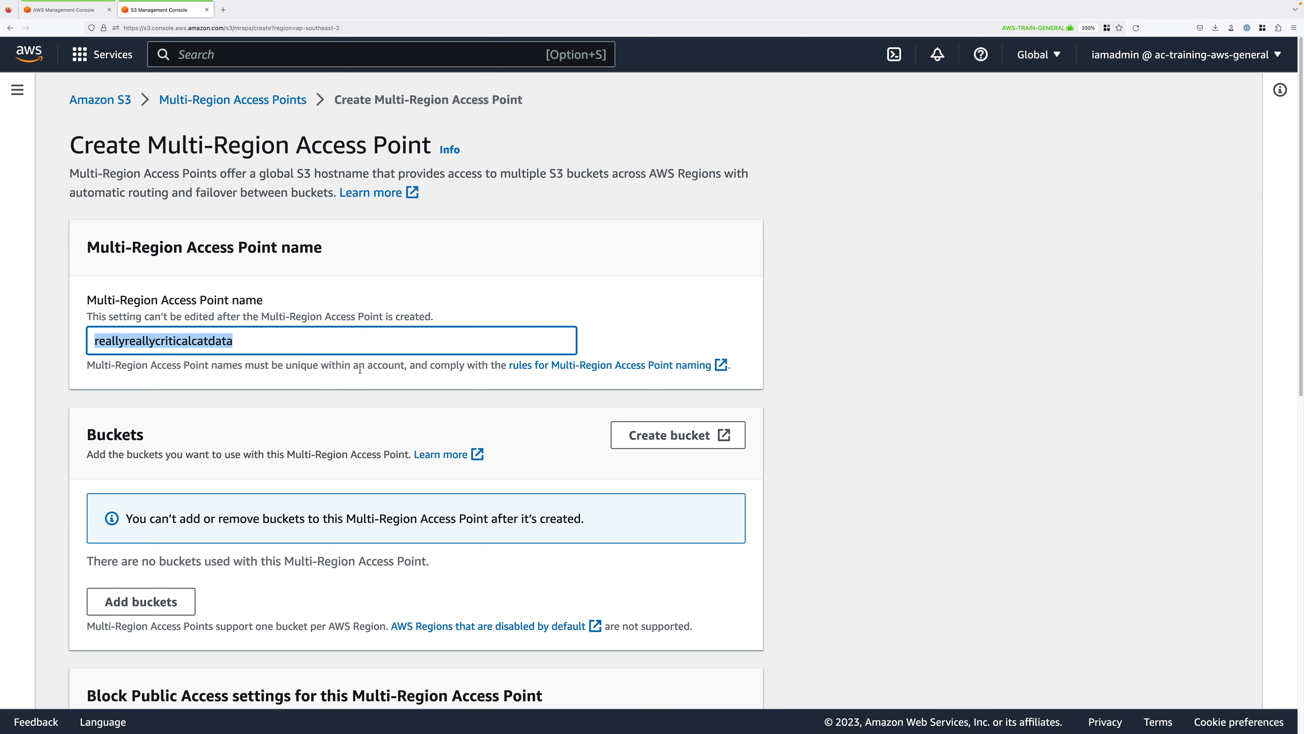
left_click(470, 401)
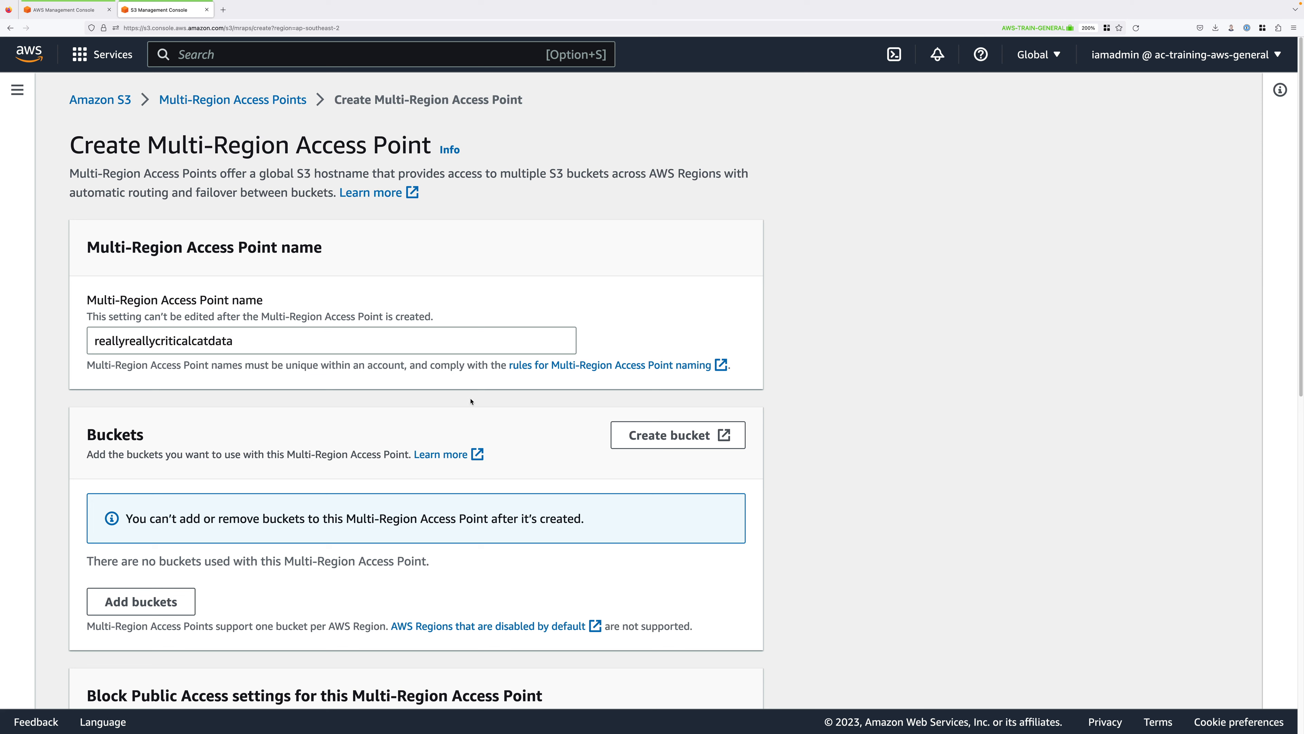
Add the buckets multi-region-demo-canada-1337 and multi-region-demo-sydney-1337 to the Multi-Region Access Point
scroll(471, 401, "down", 5)
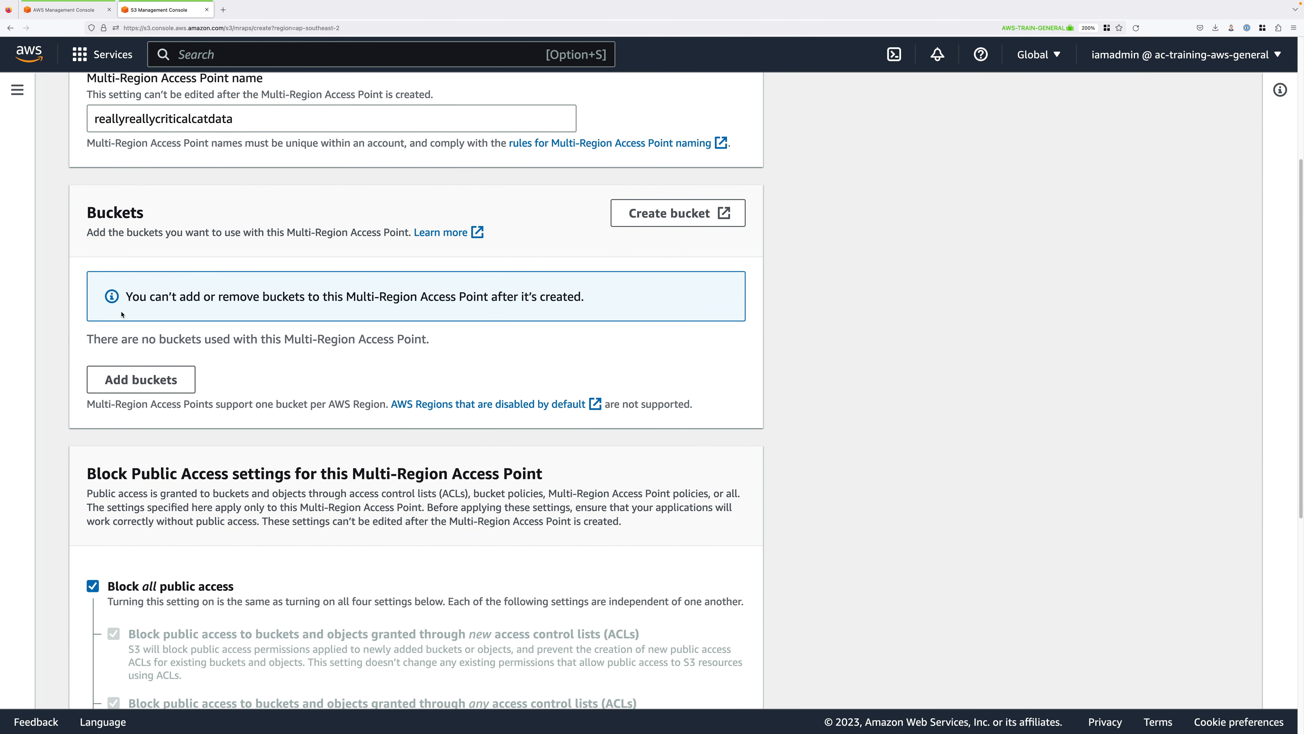
left_click_drag(126, 294, 594, 297)
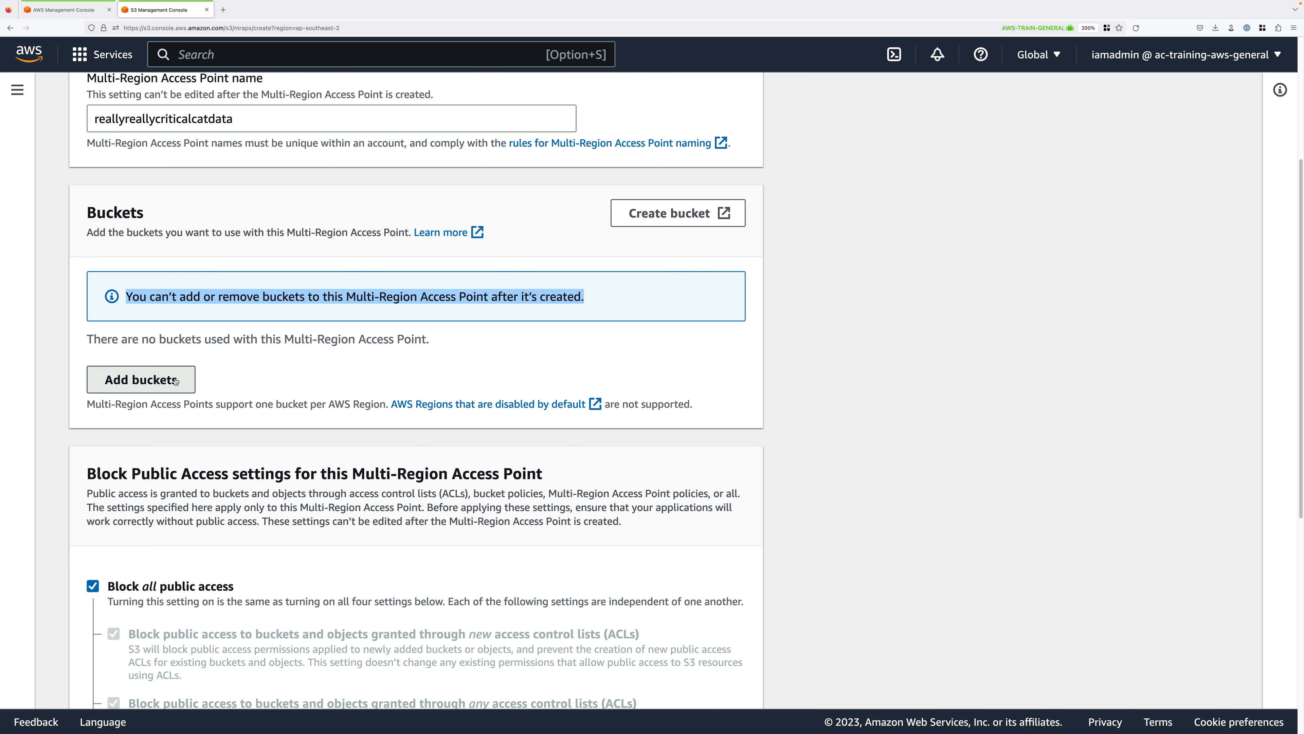
left_click(148, 380)
left_click(128, 525)
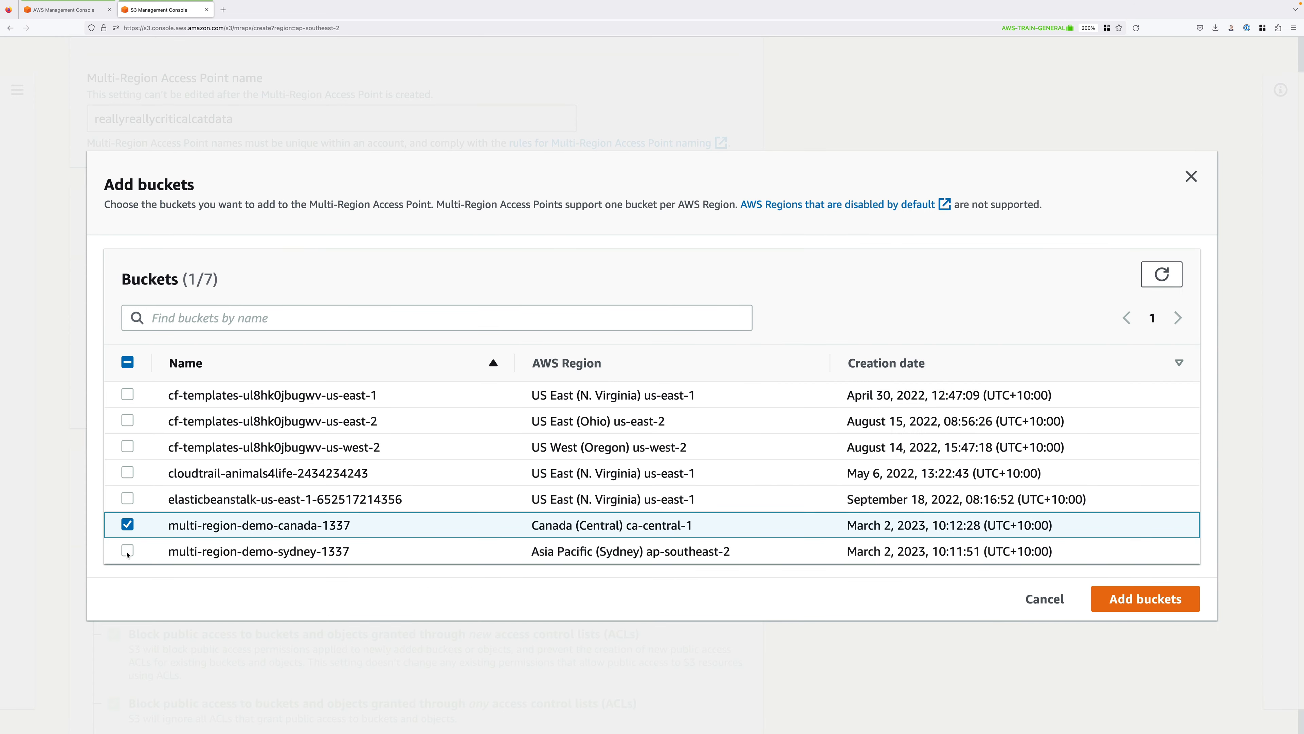
left_click(128, 550)
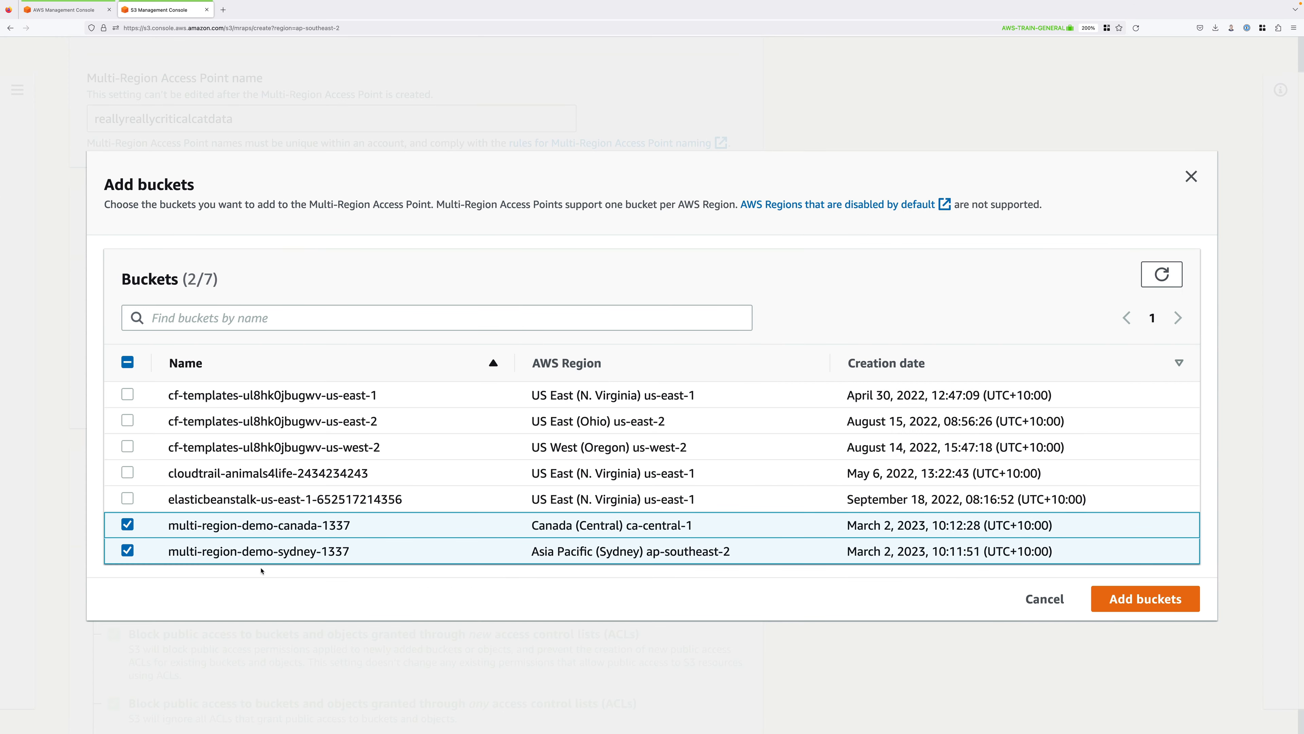
left_click(1147, 599)
Review the Block Public Access settings and create the Multi-Region Access Point with all public access blocked
scroll(909, 550, "down", 10)
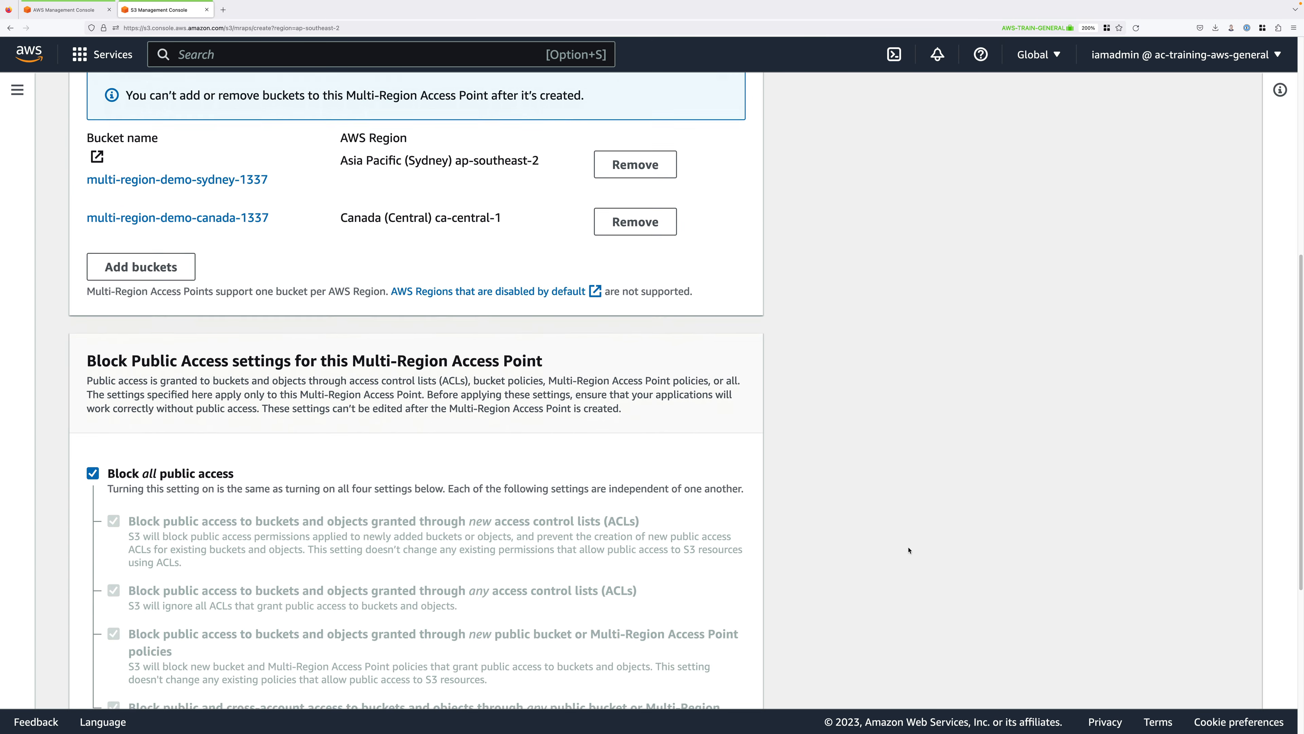
scroll(908, 549, "down", 1)
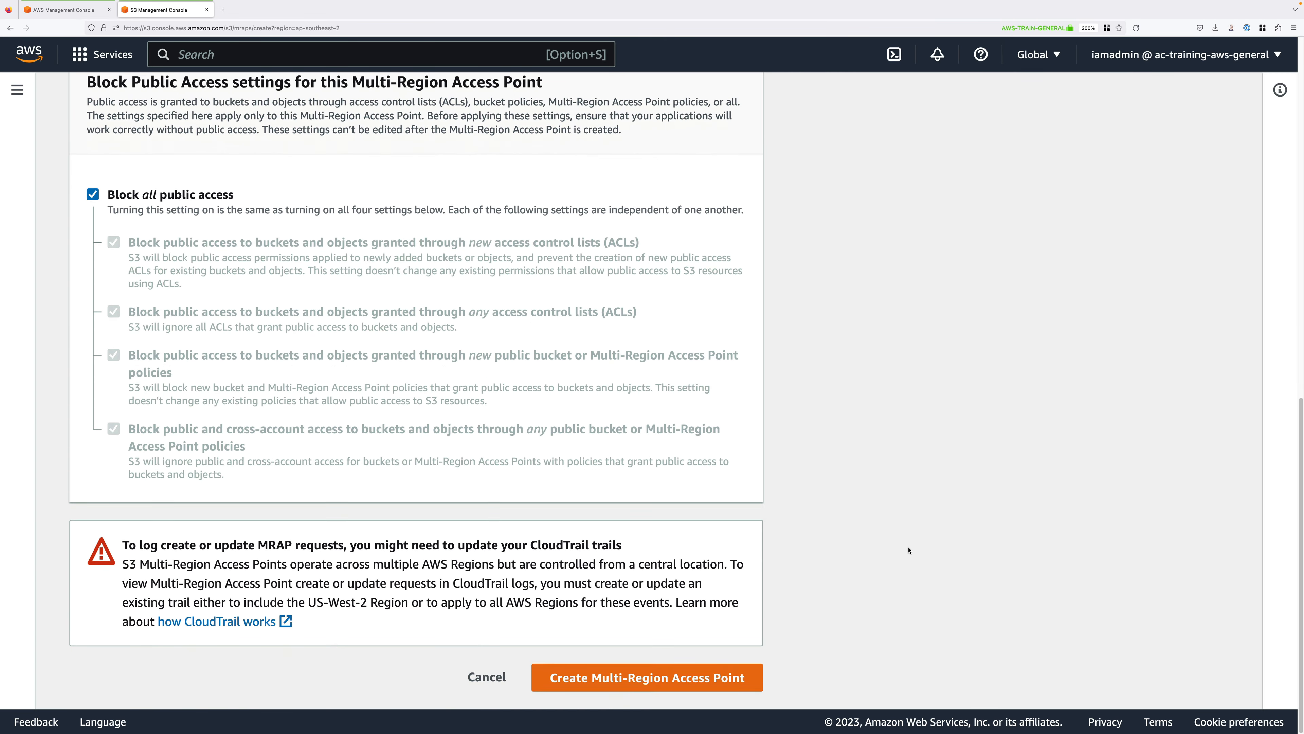
left_click(715, 682)
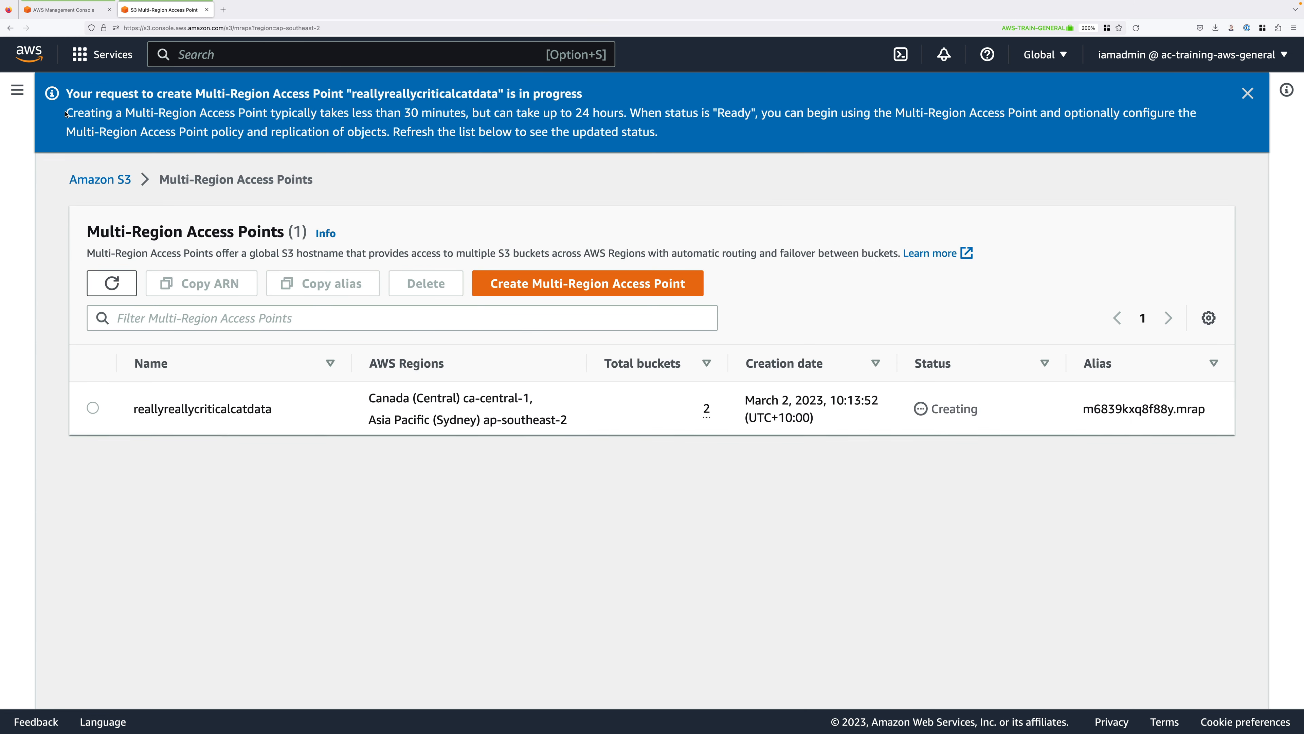
Check the creation notice, status and creation date of the reallyreallycriticalcatdata Multi-Region Access Point
left_click_drag(67, 113, 625, 114)
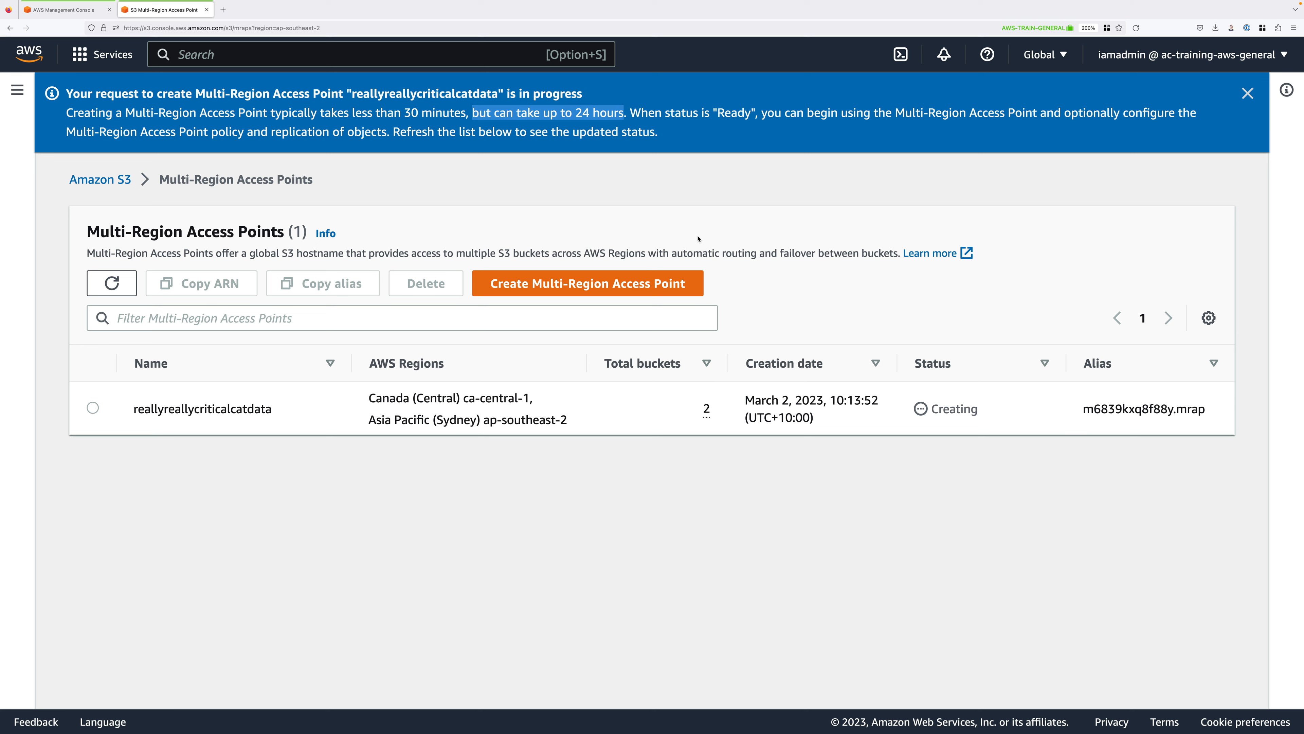
left_click(714, 178)
double_click(735, 112)
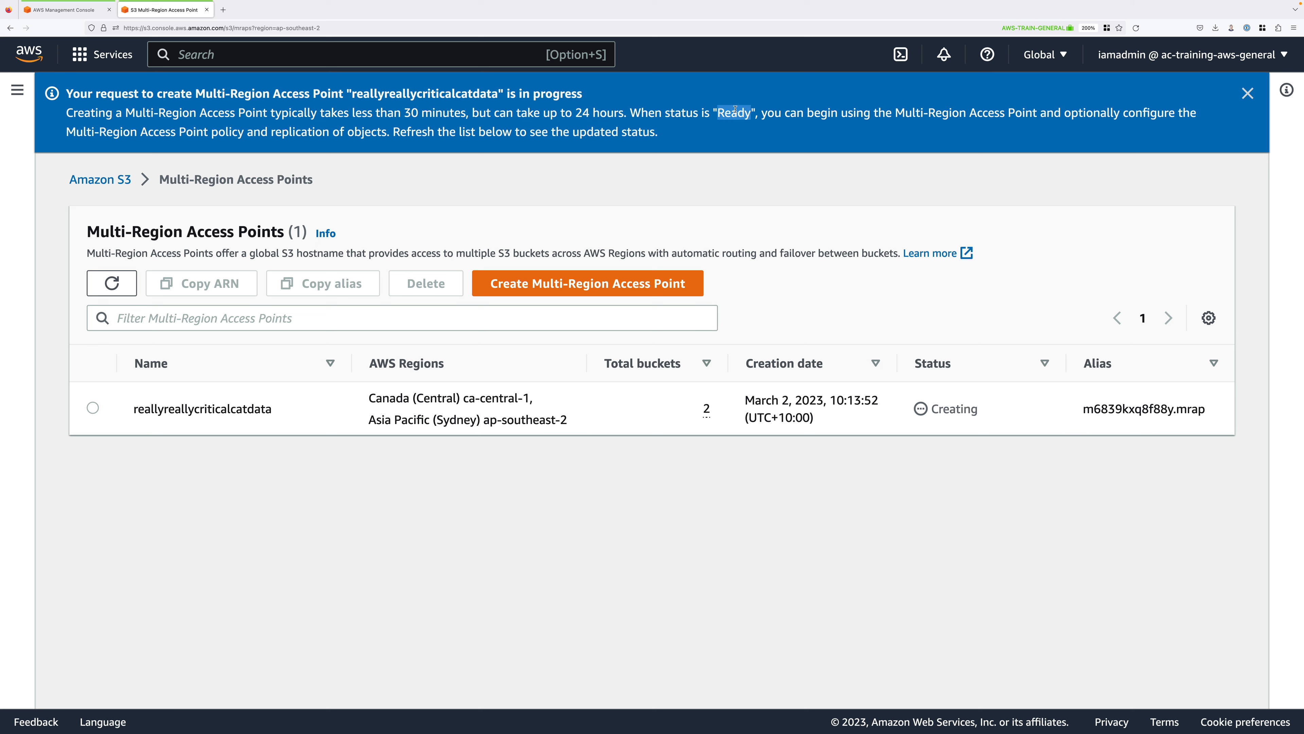
double_click(976, 413)
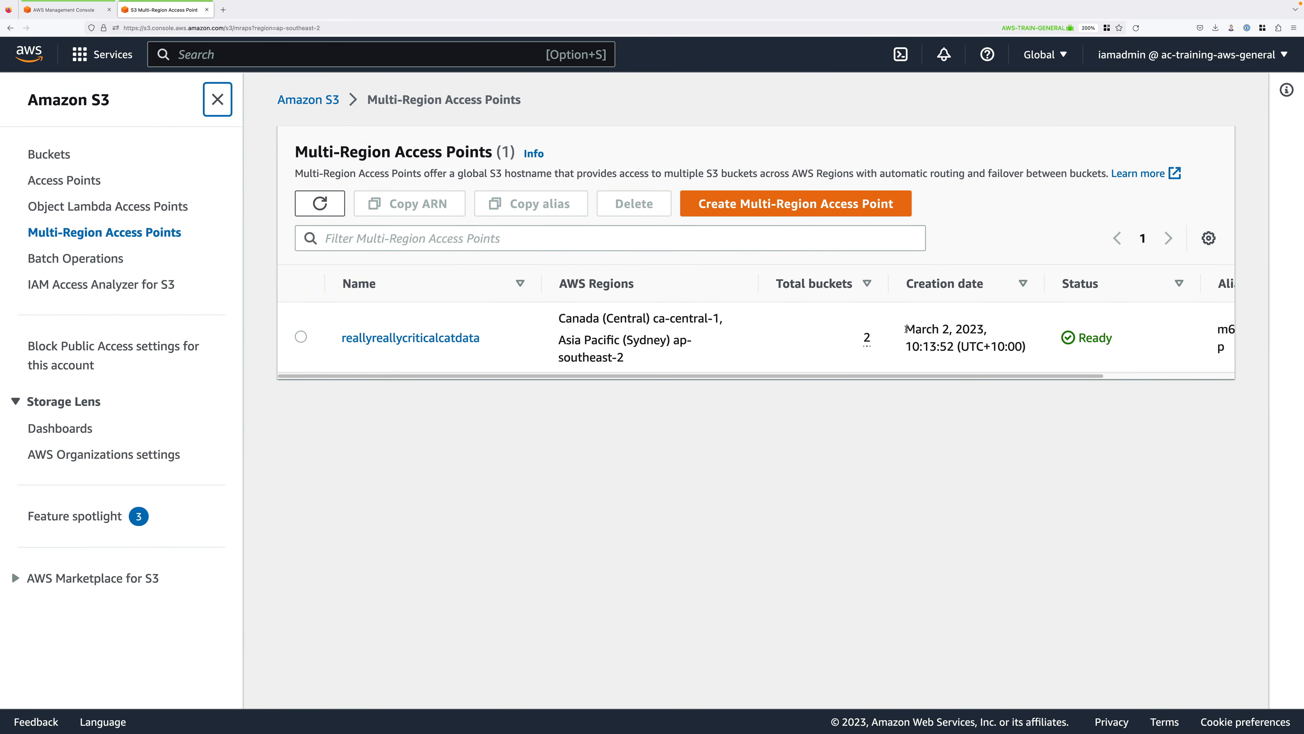
left_click_drag(906, 330, 1048, 349)
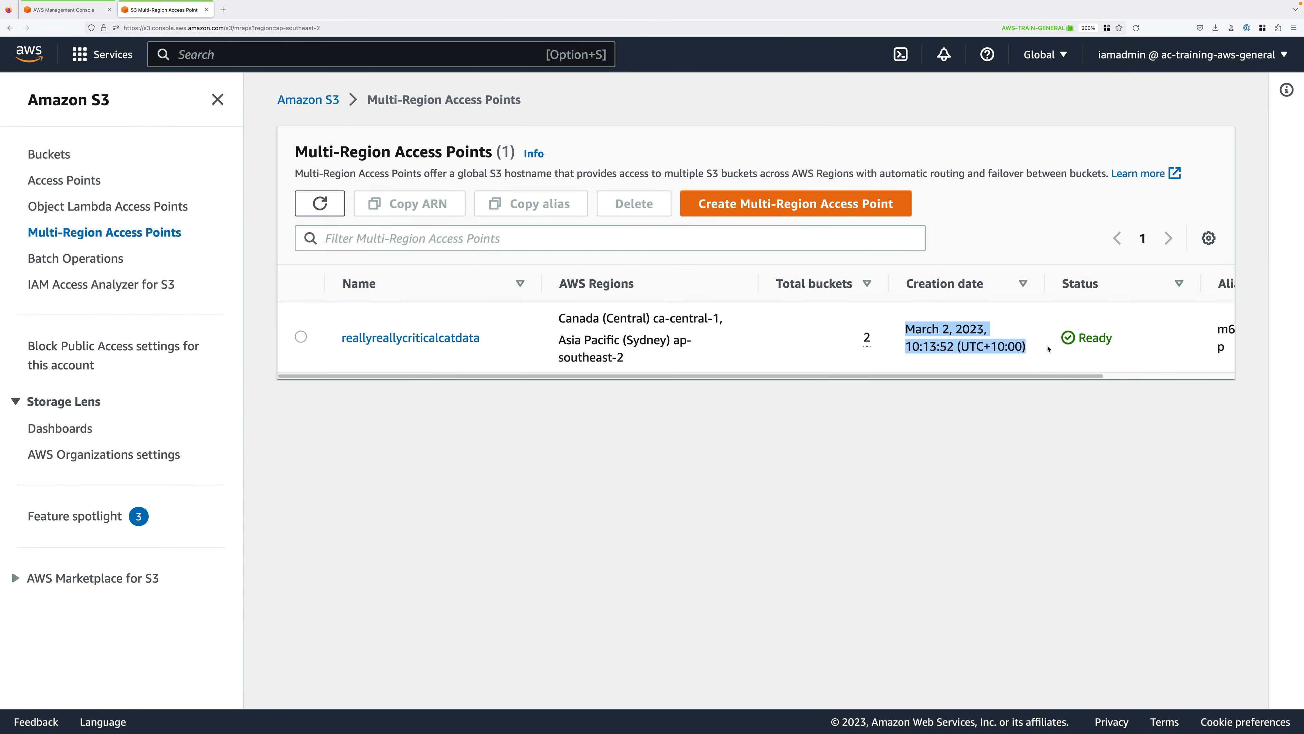
left_click(973, 431)
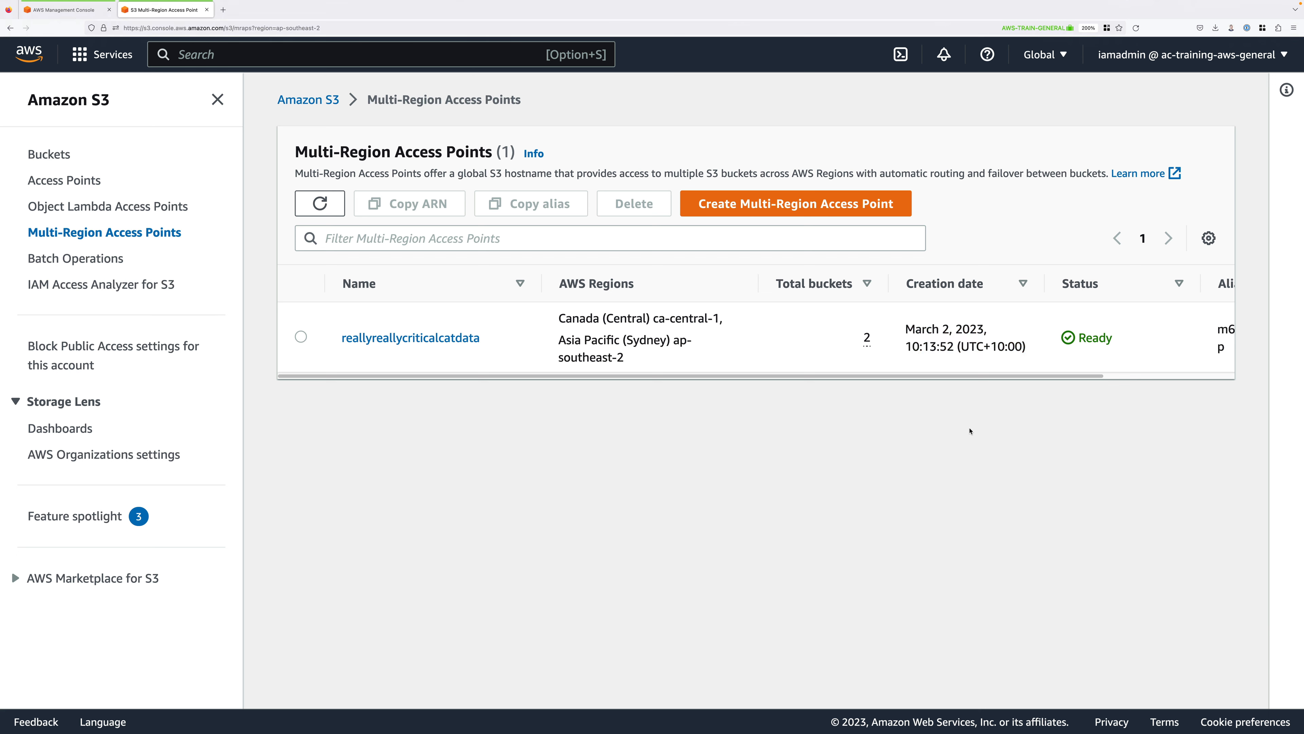
Open the reallyreallycriticalcatdata access point and examine its Amazon Resource Name and alias
left_click(460, 337)
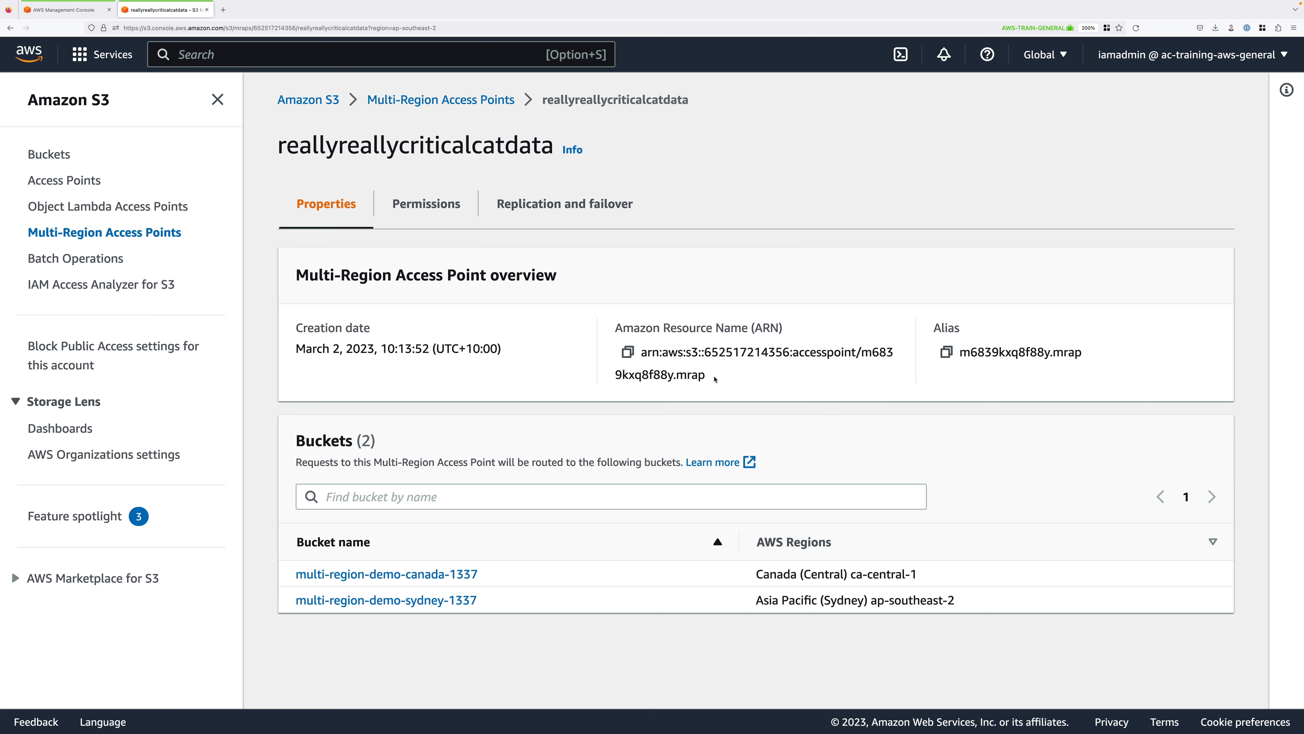
left_click_drag(708, 375, 645, 354)
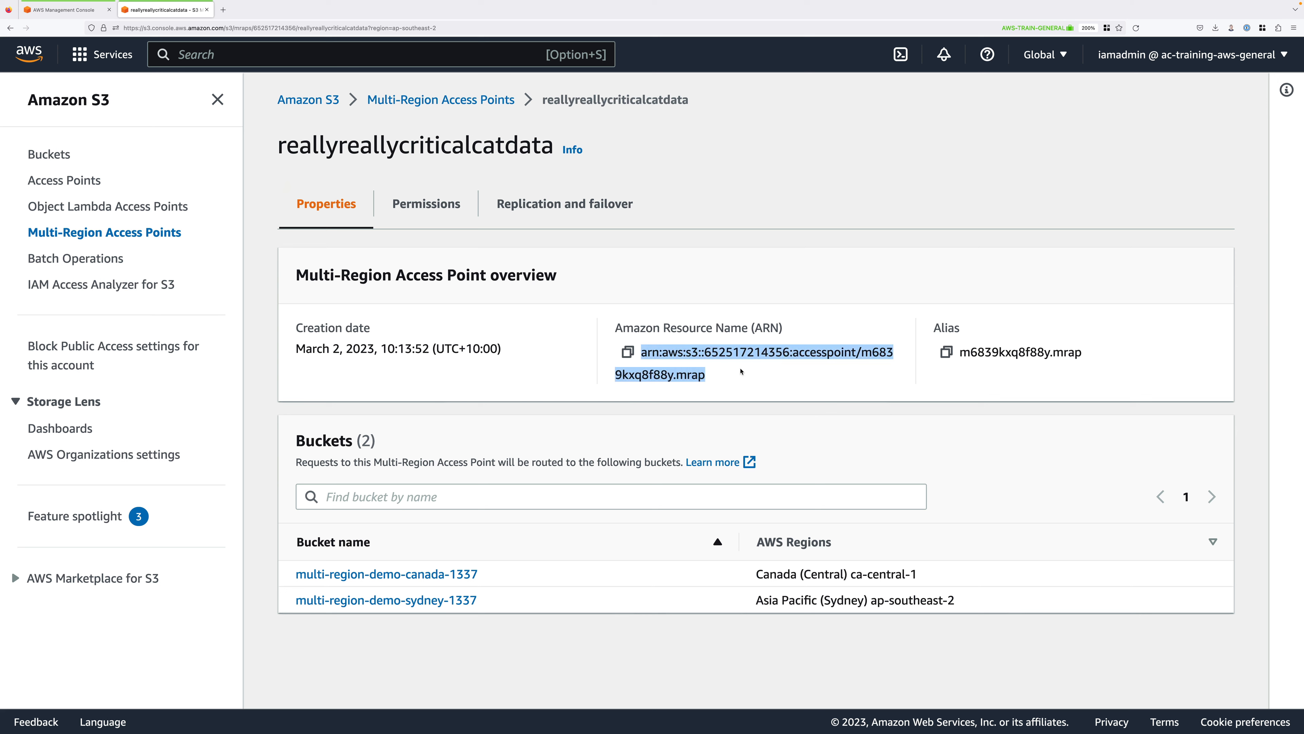
left_click_drag(1082, 354, 959, 354)
left_click(1001, 384)
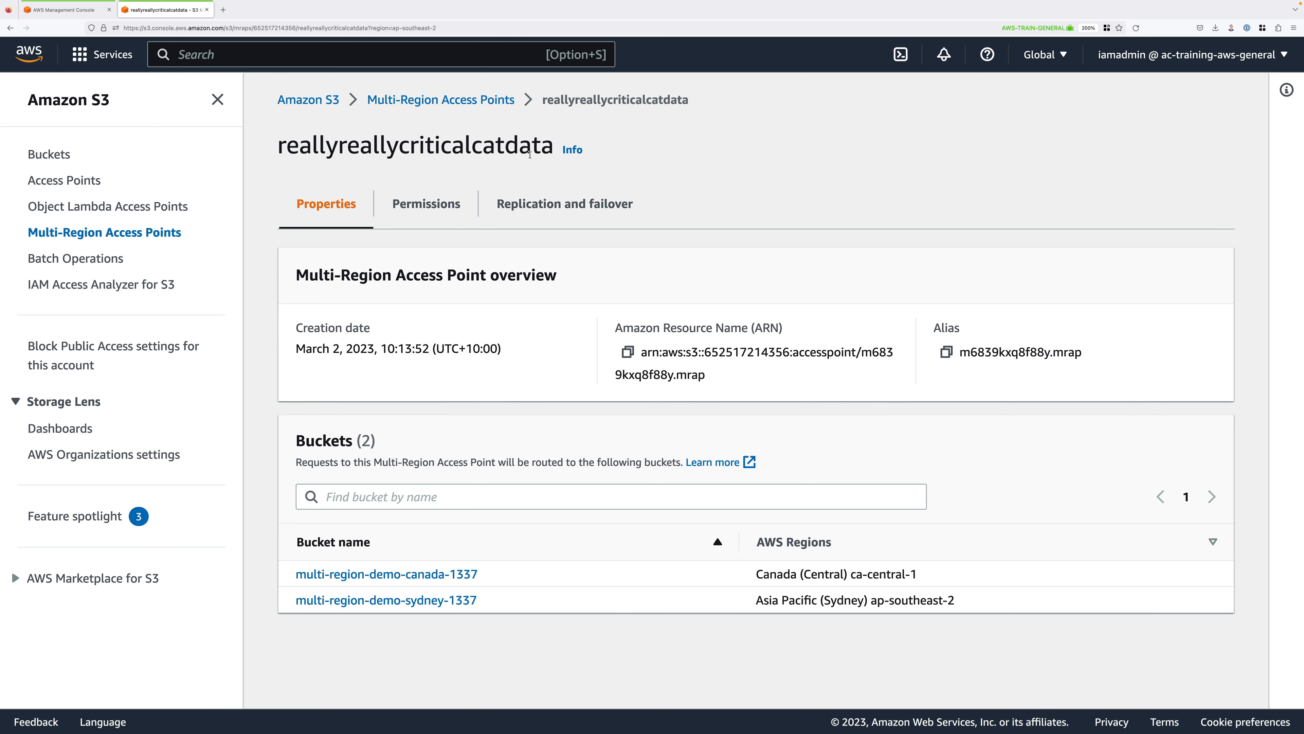
Compare the replication and failover maps of the access point, inspecting the Sydney and Canada Region details
left_click(532, 200)
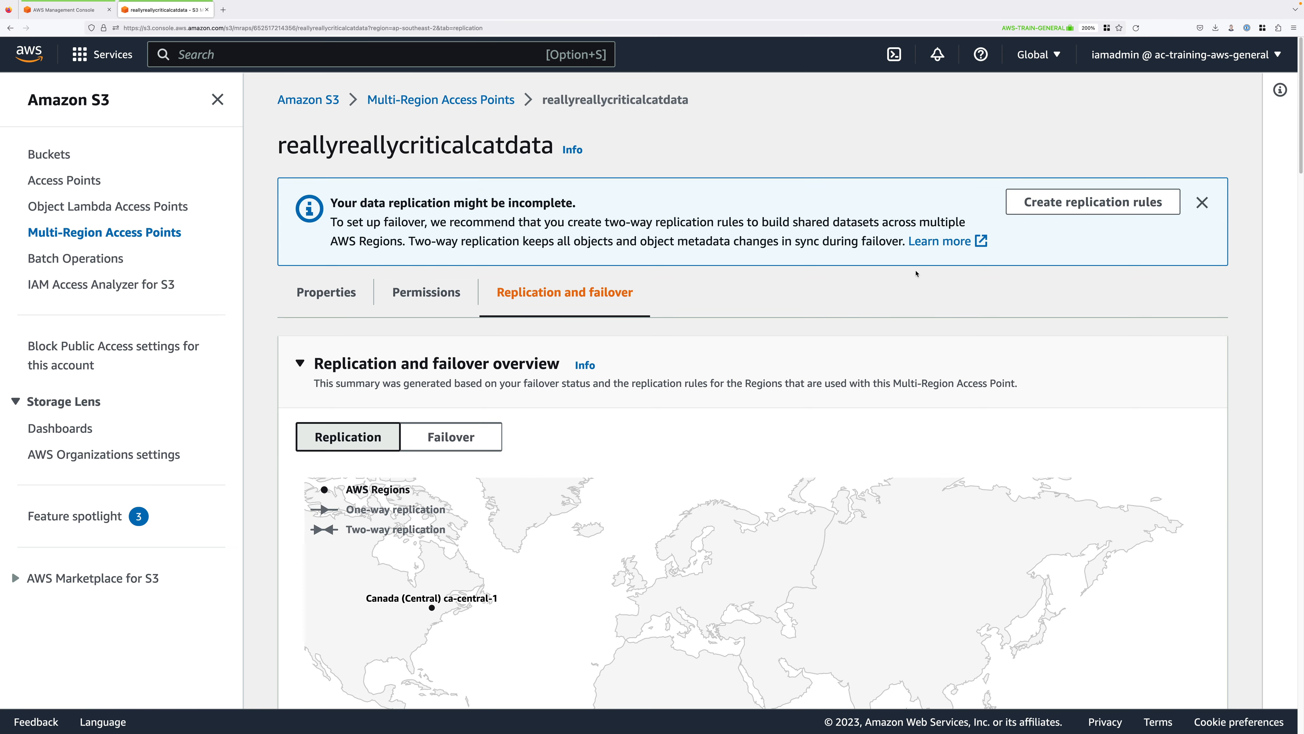
scroll(906, 276, "down", 4)
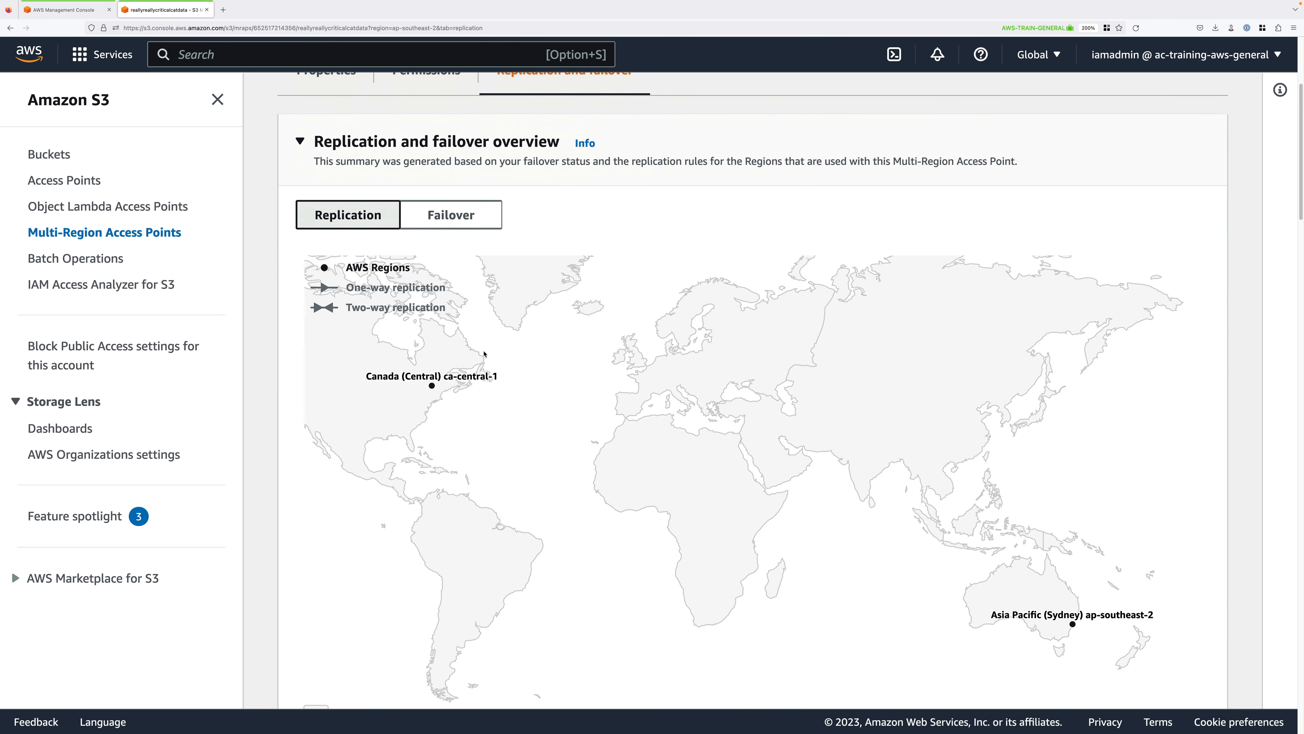
left_click(423, 215)
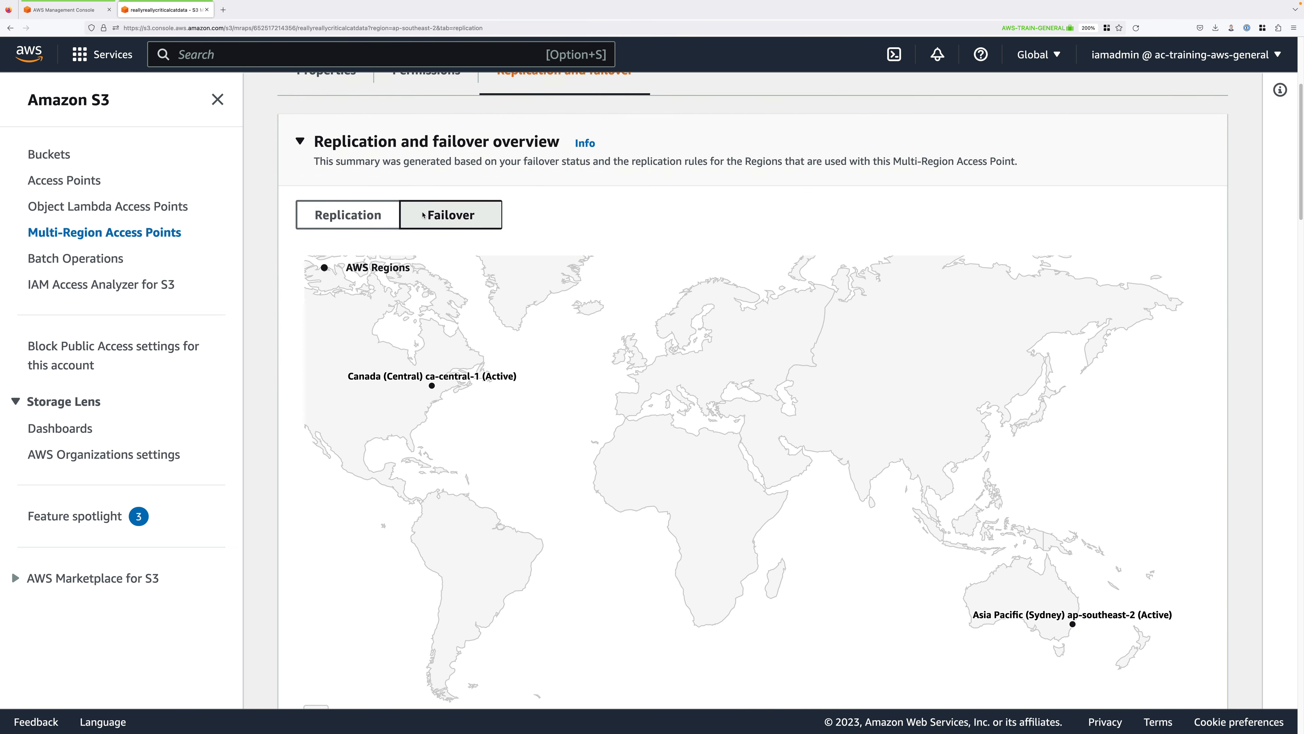
mouse_move(1073, 624)
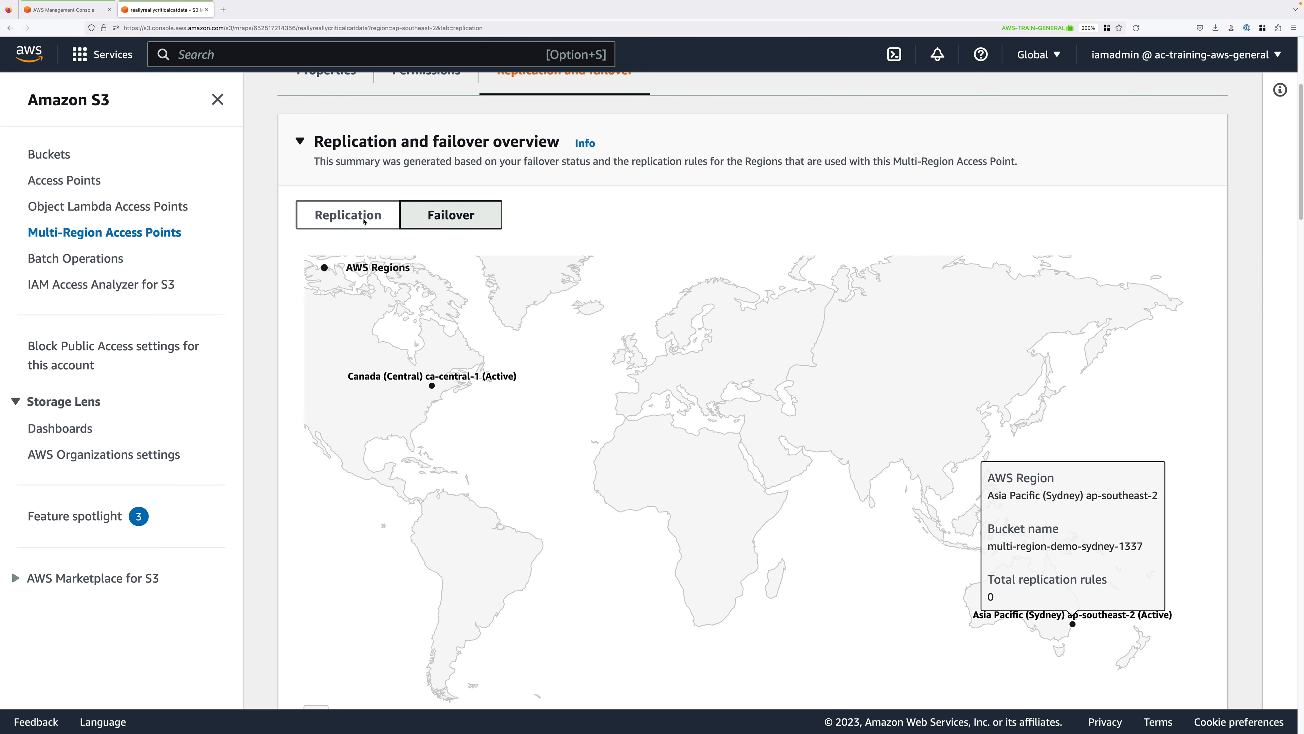
left_click(383, 211)
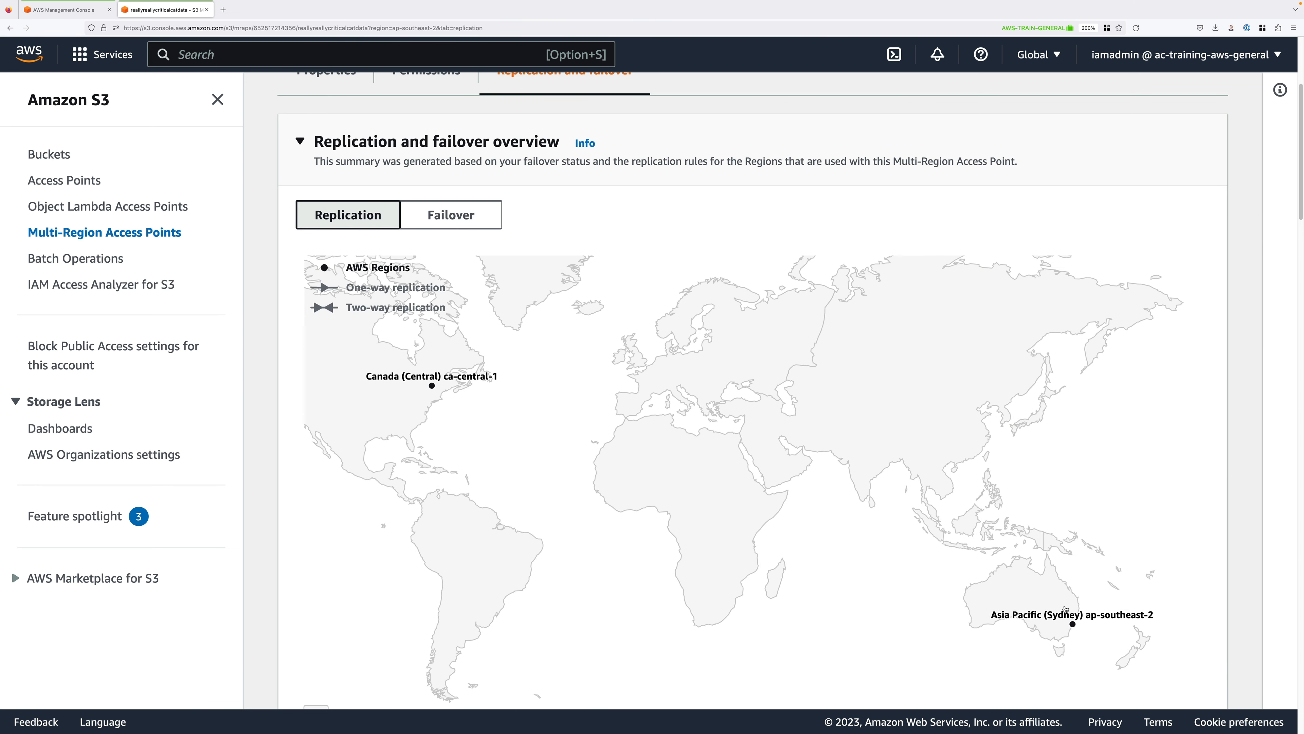
left_click(423, 215)
mouse_move(432, 386)
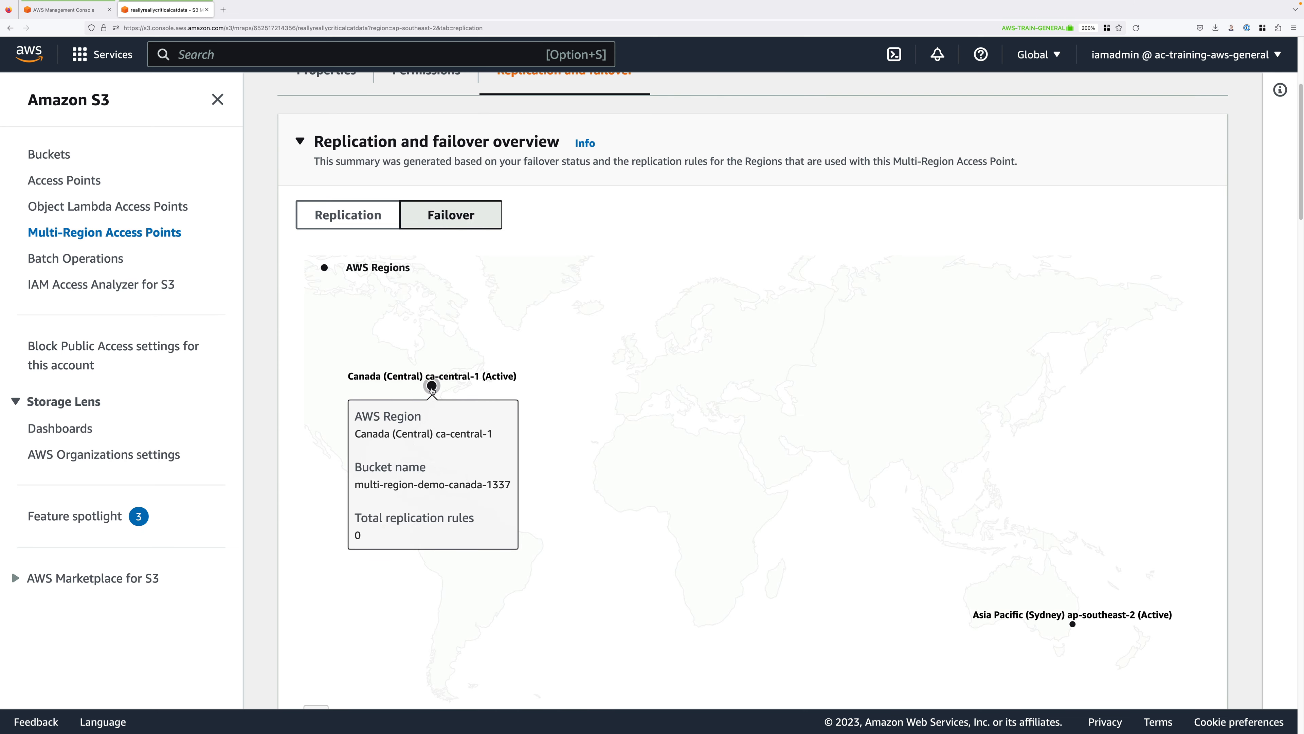
View the routing status options for the Sydney Region in the failover configuration, then close them without changes and deselect the Region
scroll(1221, 400, "down", 7)
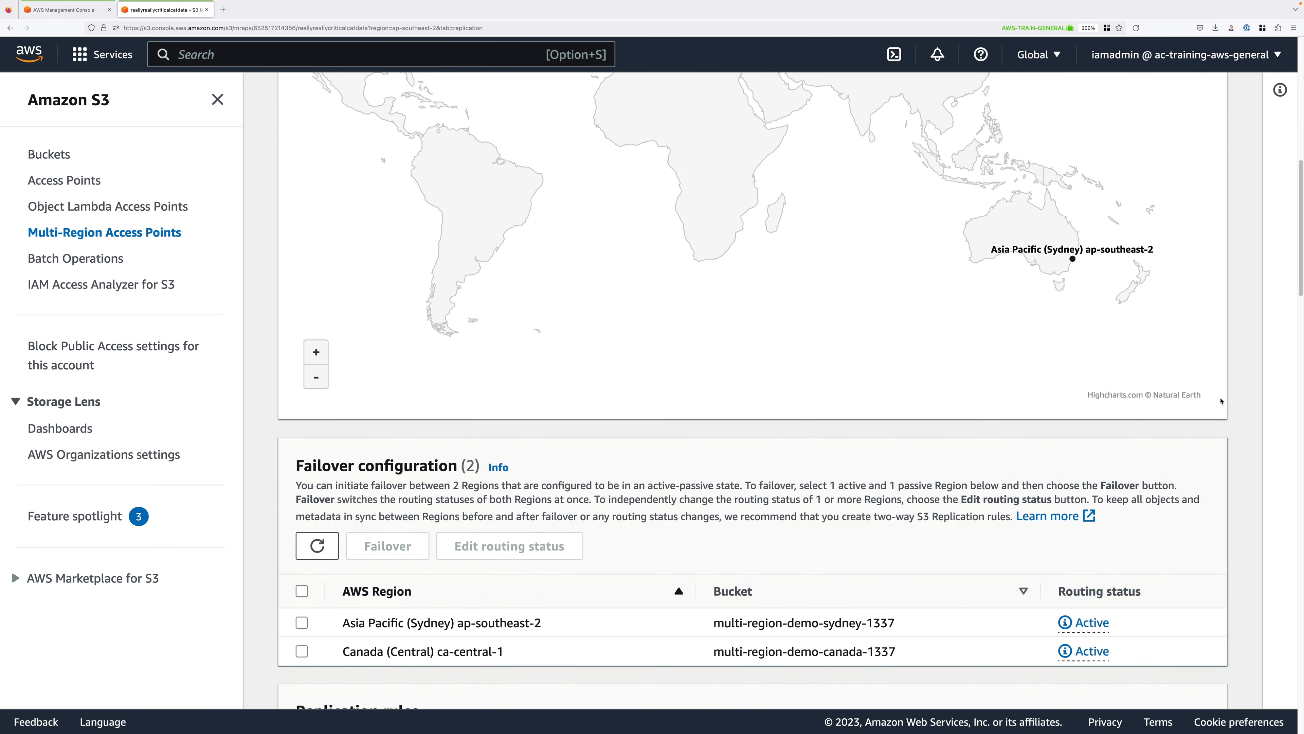
scroll(1220, 401, "down", 4)
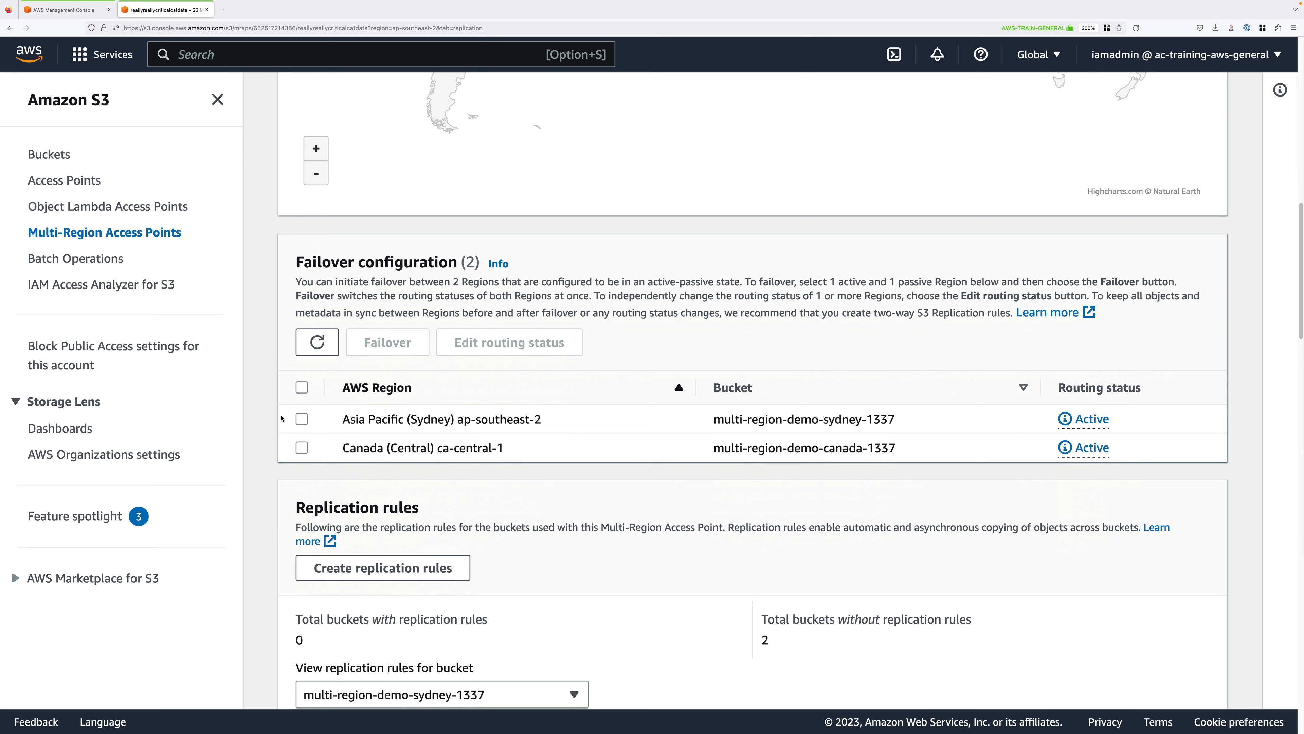
left_click(302, 419)
left_click(508, 342)
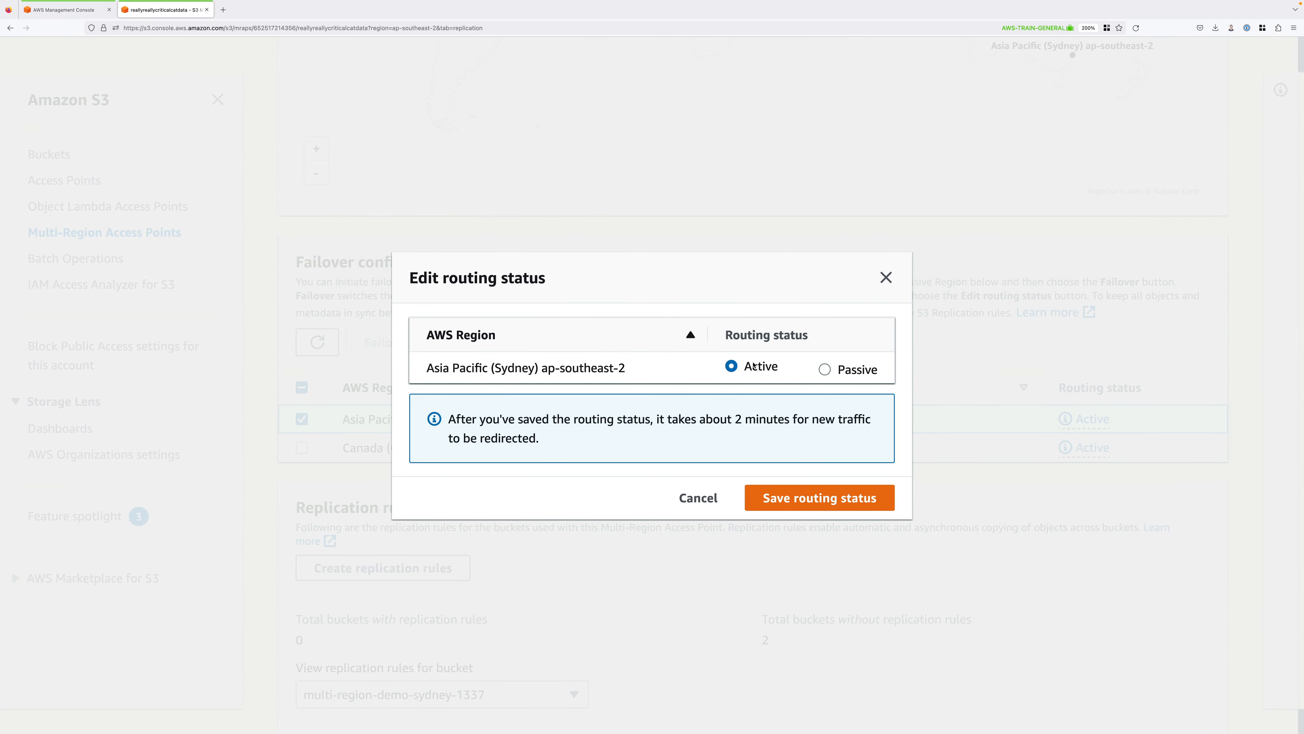
left_click(885, 277)
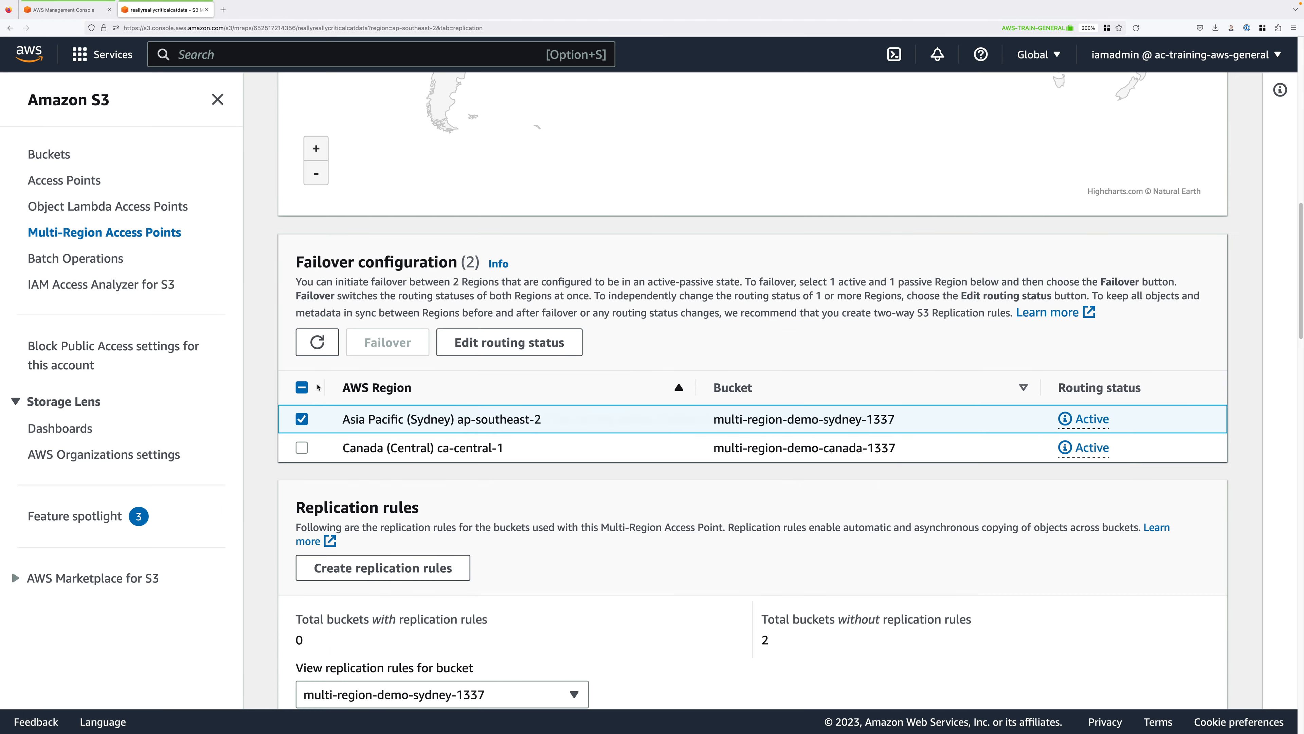
left_click(302, 419)
Start creating replication rules among all specified buckets and include multi-region-demo-sydney-1337 and multi-region-demo-canada-1337
scroll(724, 452, "down", 3)
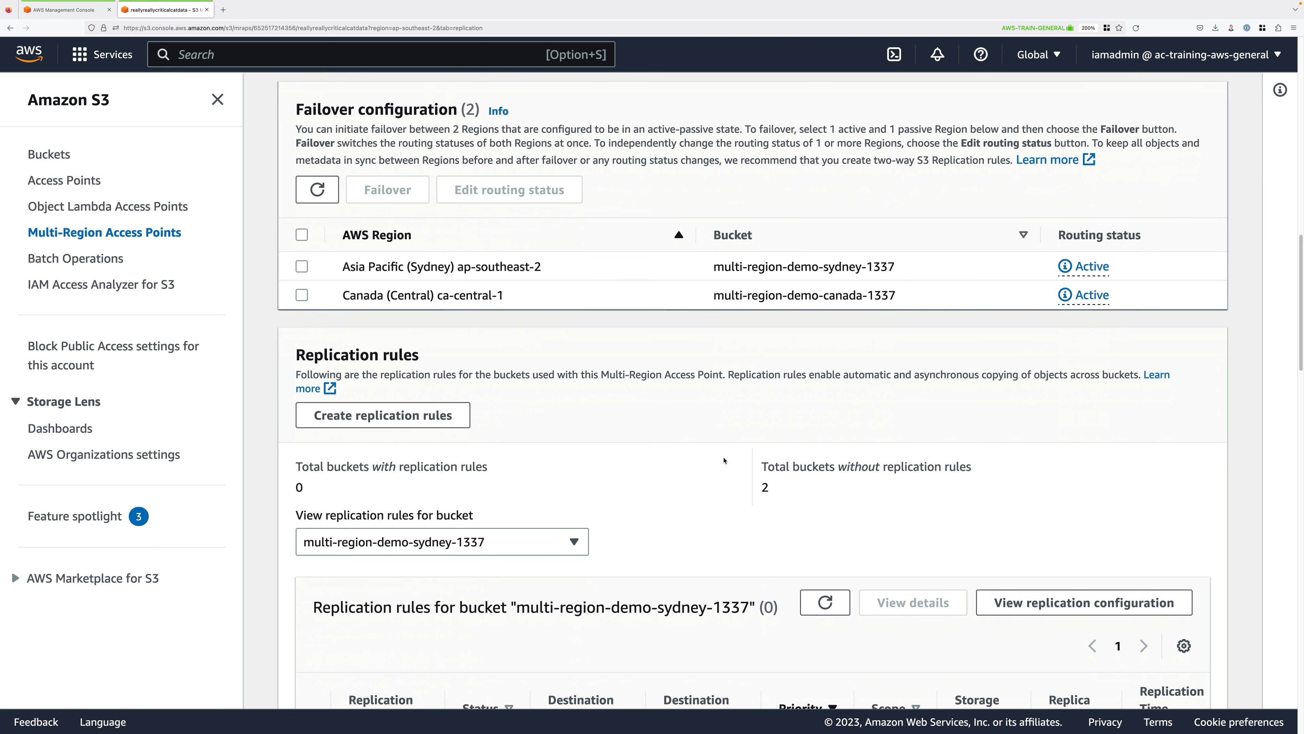
scroll(724, 461, "down", 2)
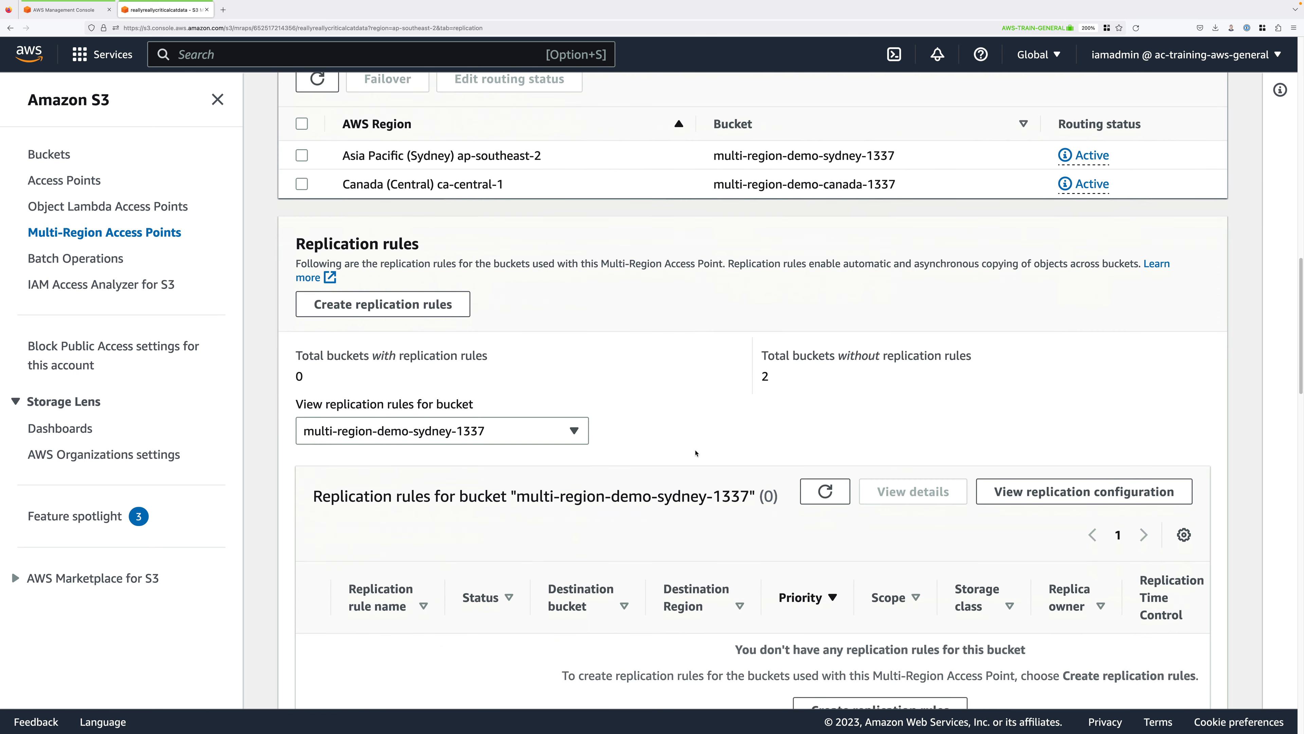
left_click(429, 309)
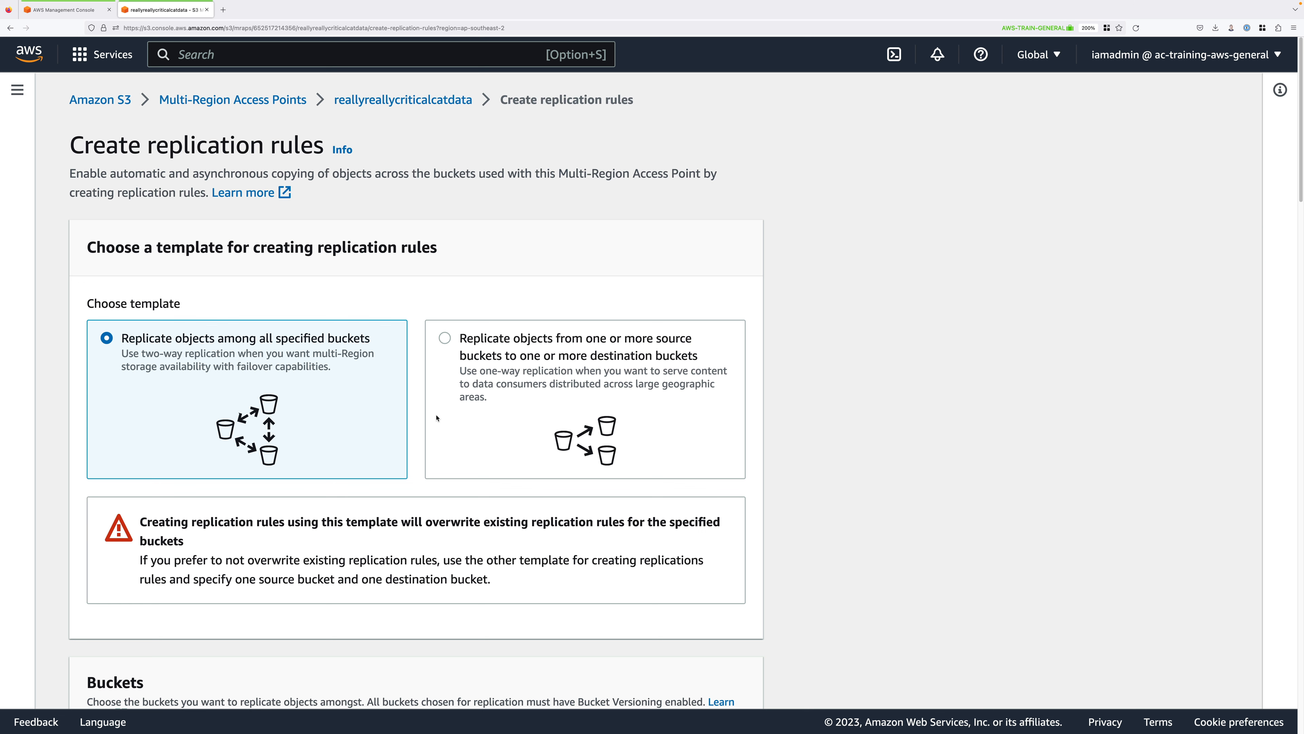
scroll(844, 503, "down", 1)
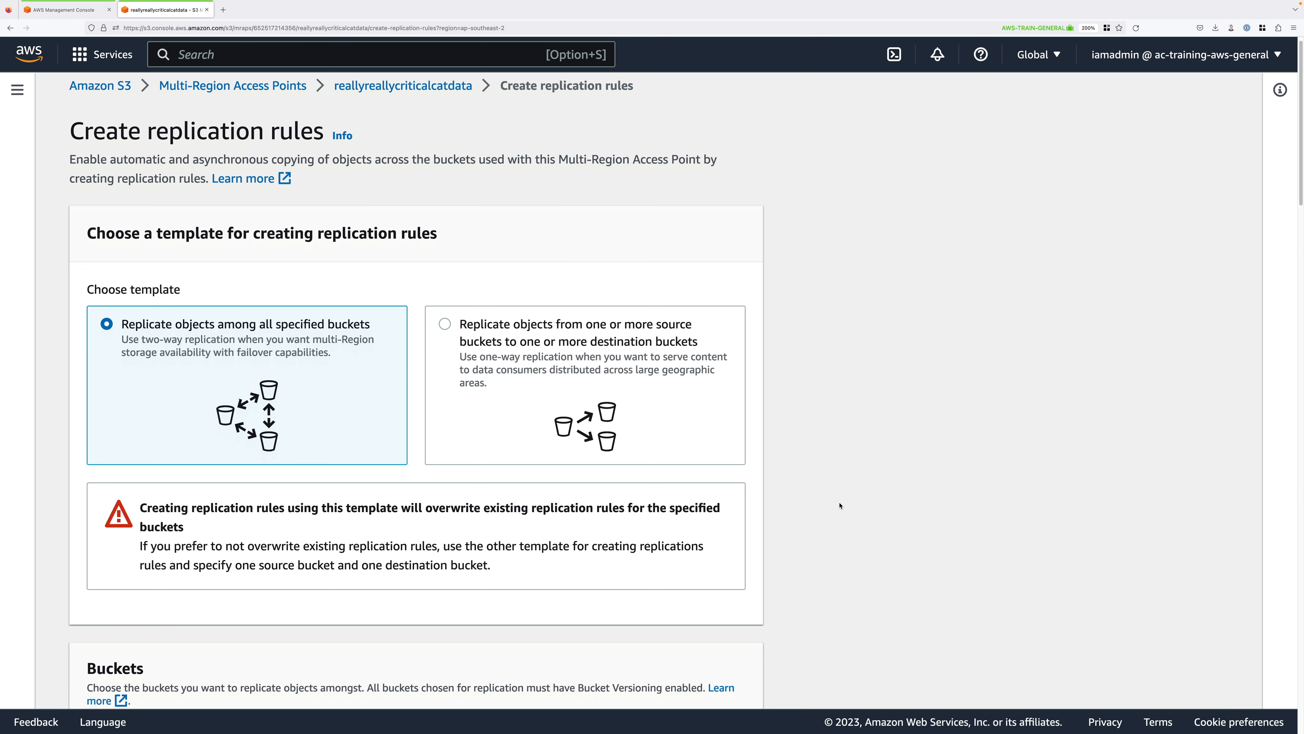
scroll(840, 505, "down", 5)
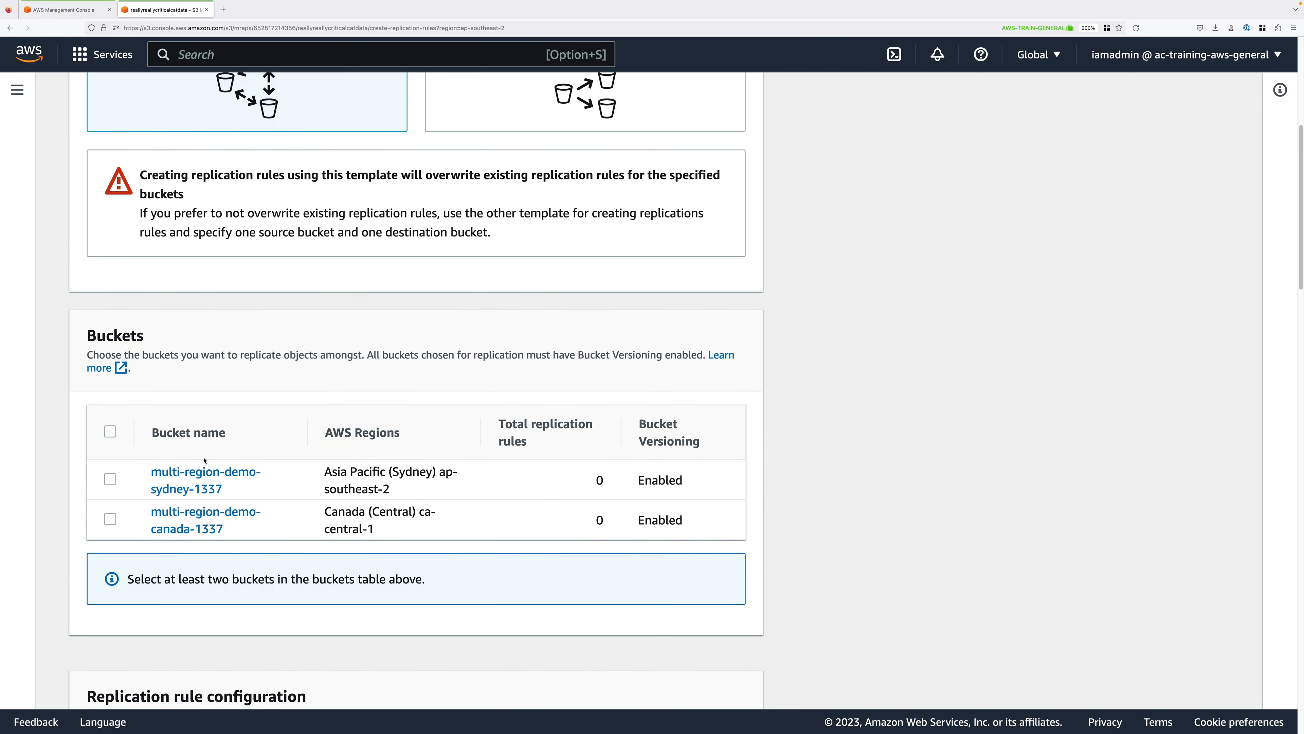
left_click(110, 479)
left_click(110, 519)
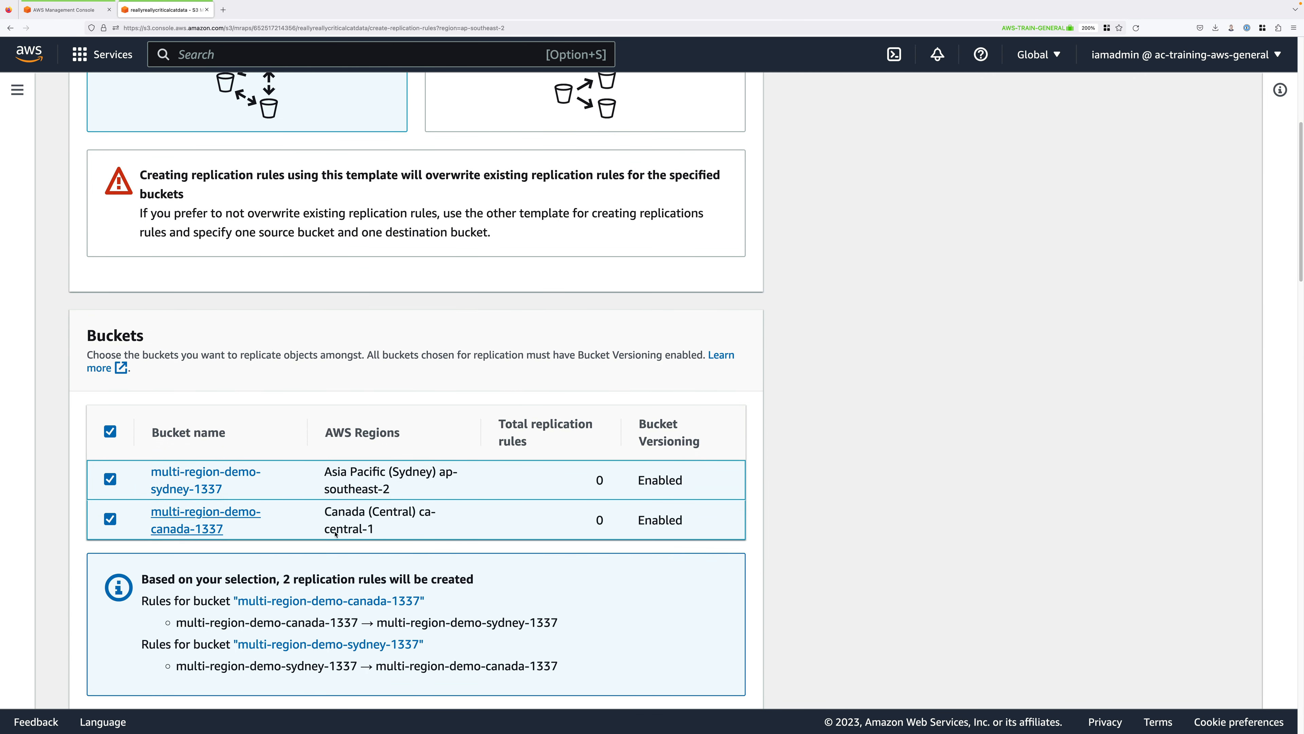
Keep the replication rule status Enabled and set the rule scope to apply to all objects in the bucket
scroll(770, 530, "down", 2)
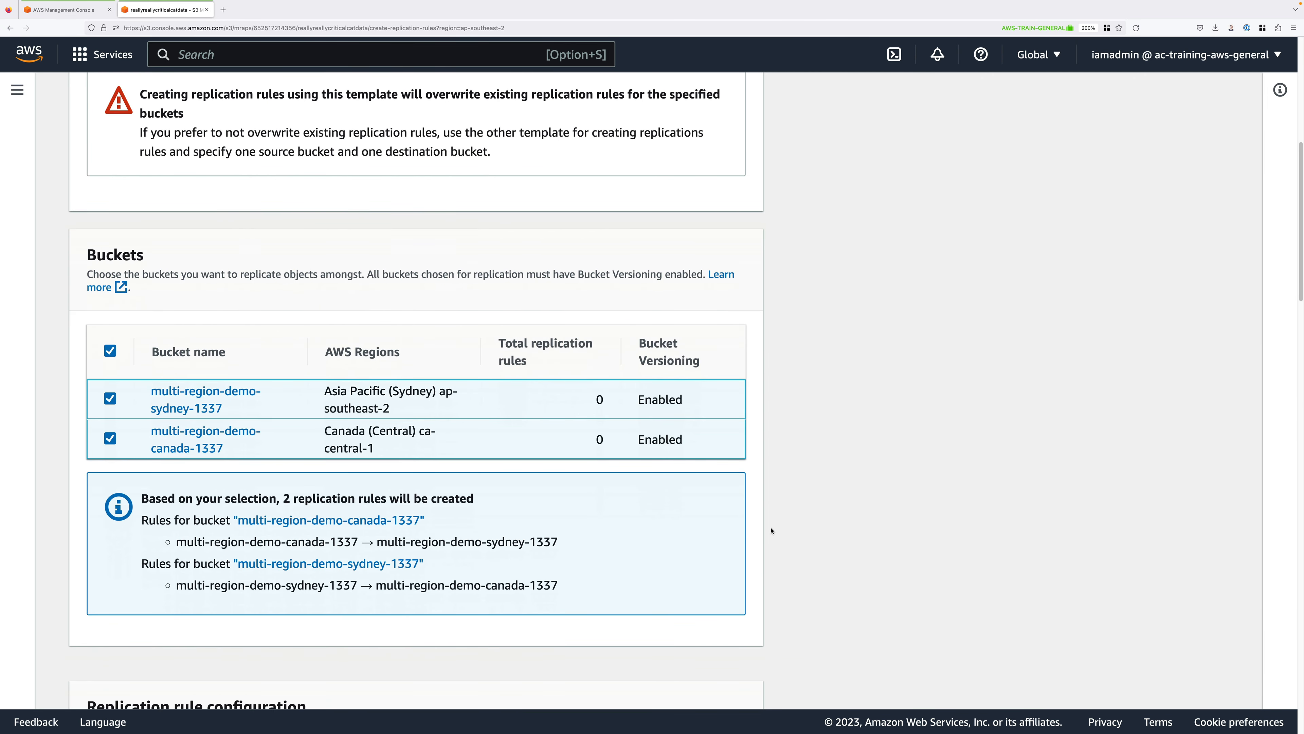
scroll(770, 530, "down", 10)
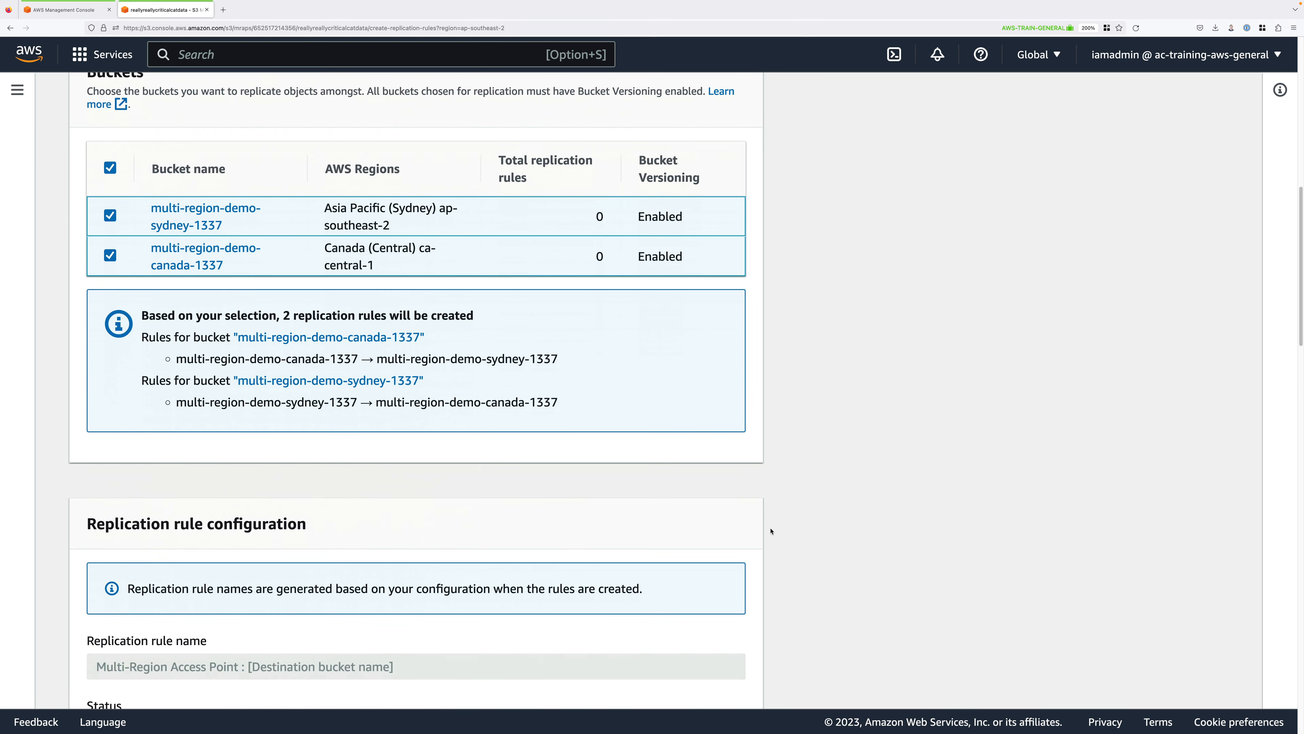
scroll(771, 530, "down", 2)
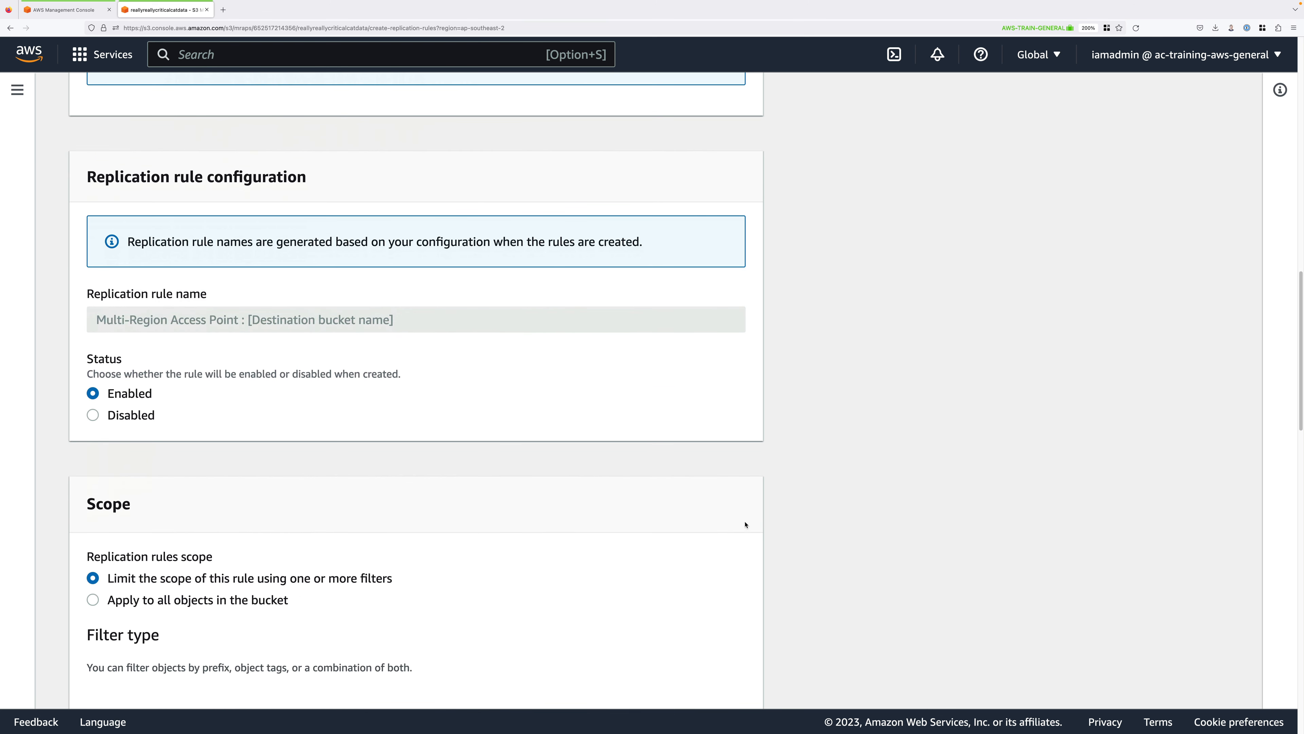
double_click(136, 392)
scroll(555, 452, "down", 4)
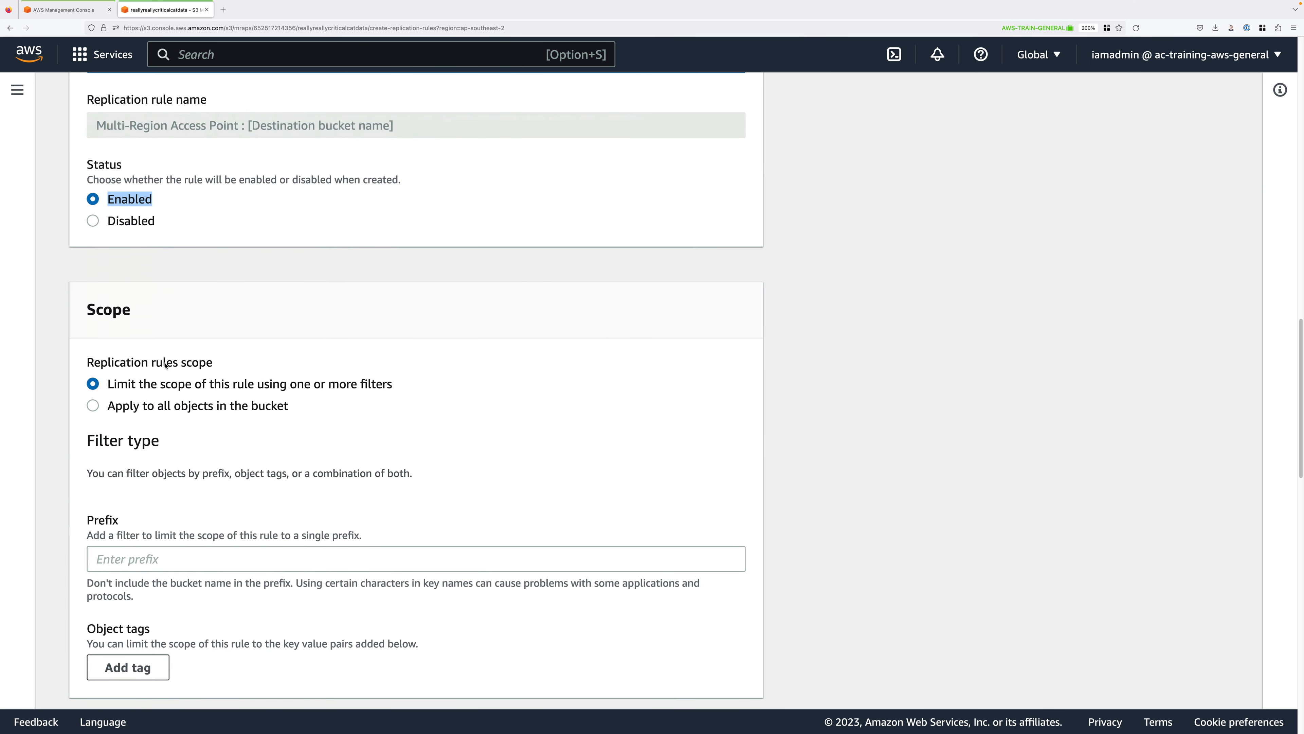
double_click(120, 309)
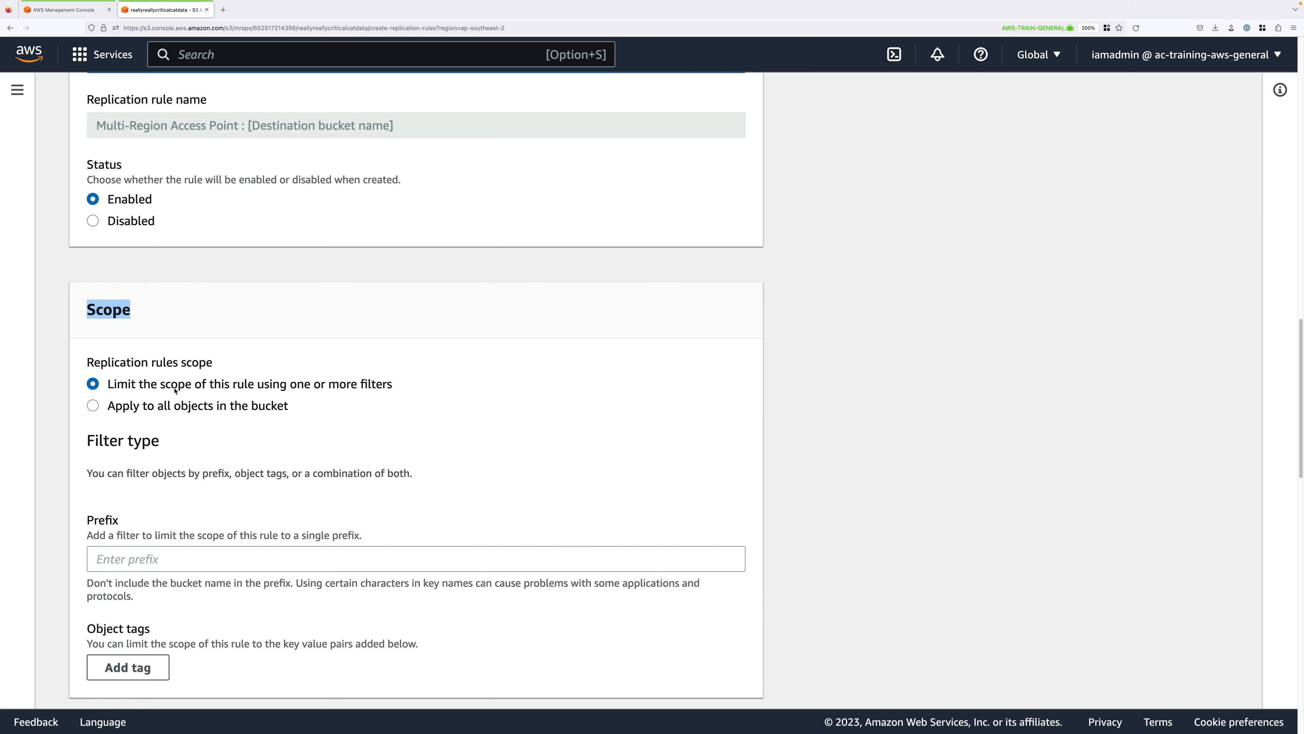
left_click_drag(107, 383, 403, 394)
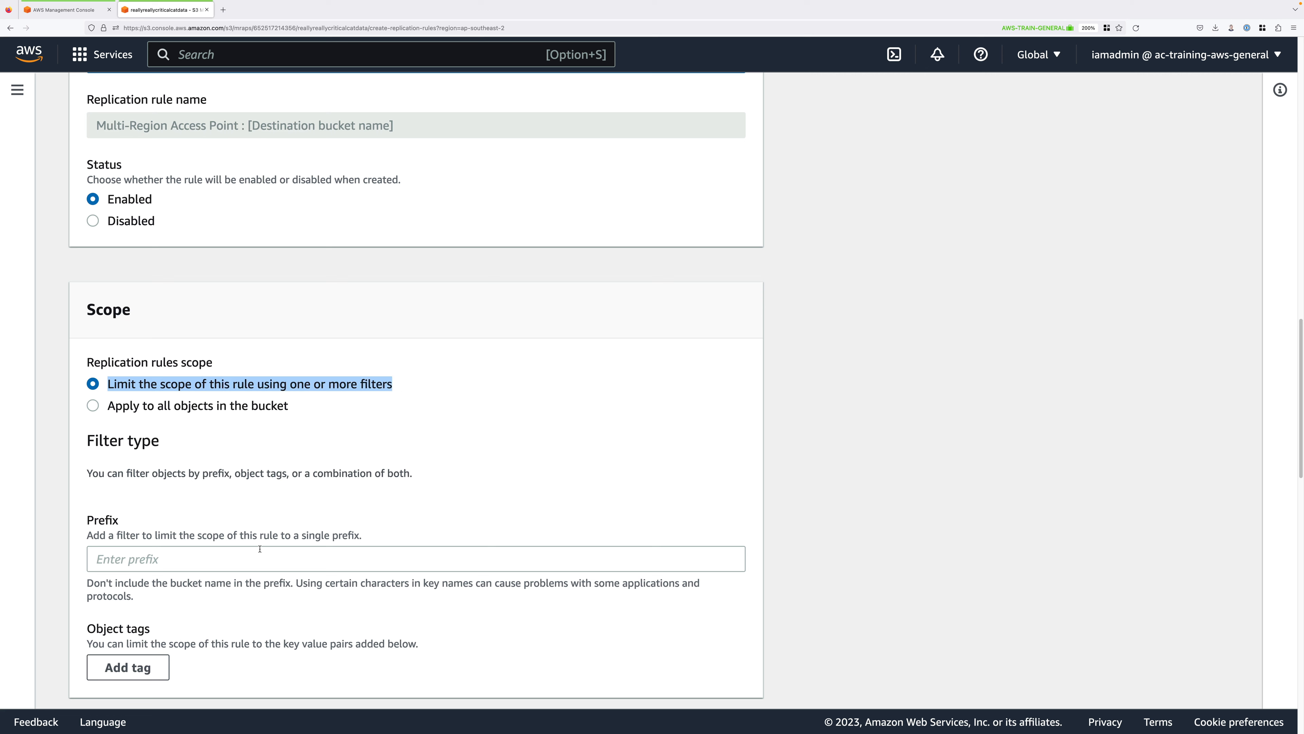
left_click(93, 406)
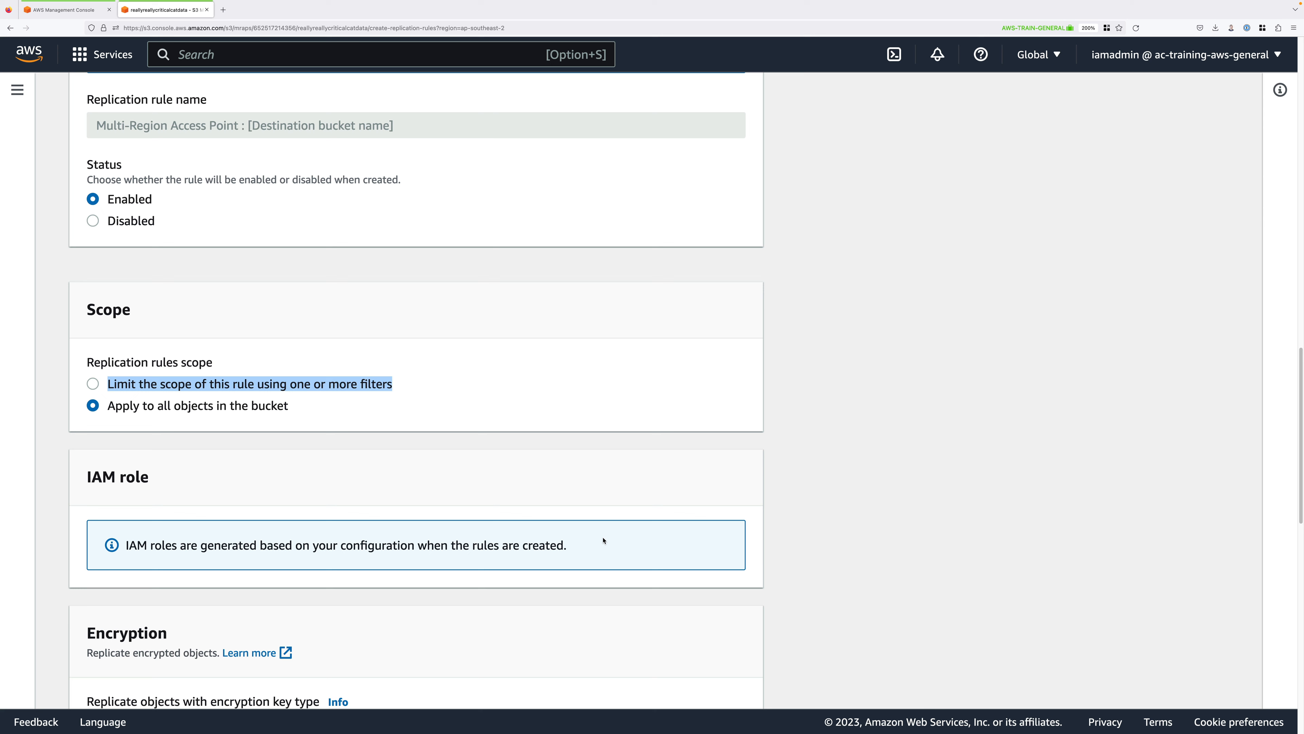
Review the IAM role notice and the encryption key type for the replication rules
left_click_drag(587, 548, 125, 545)
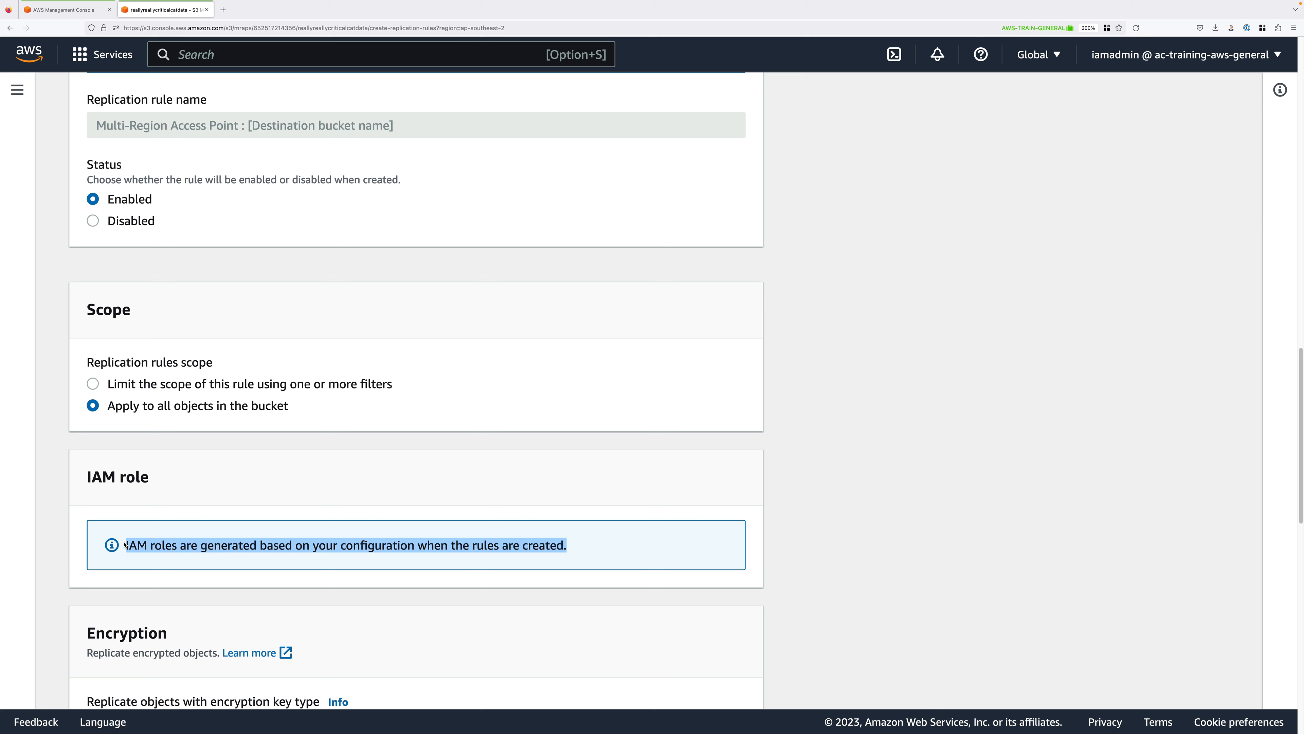
left_click(764, 542)
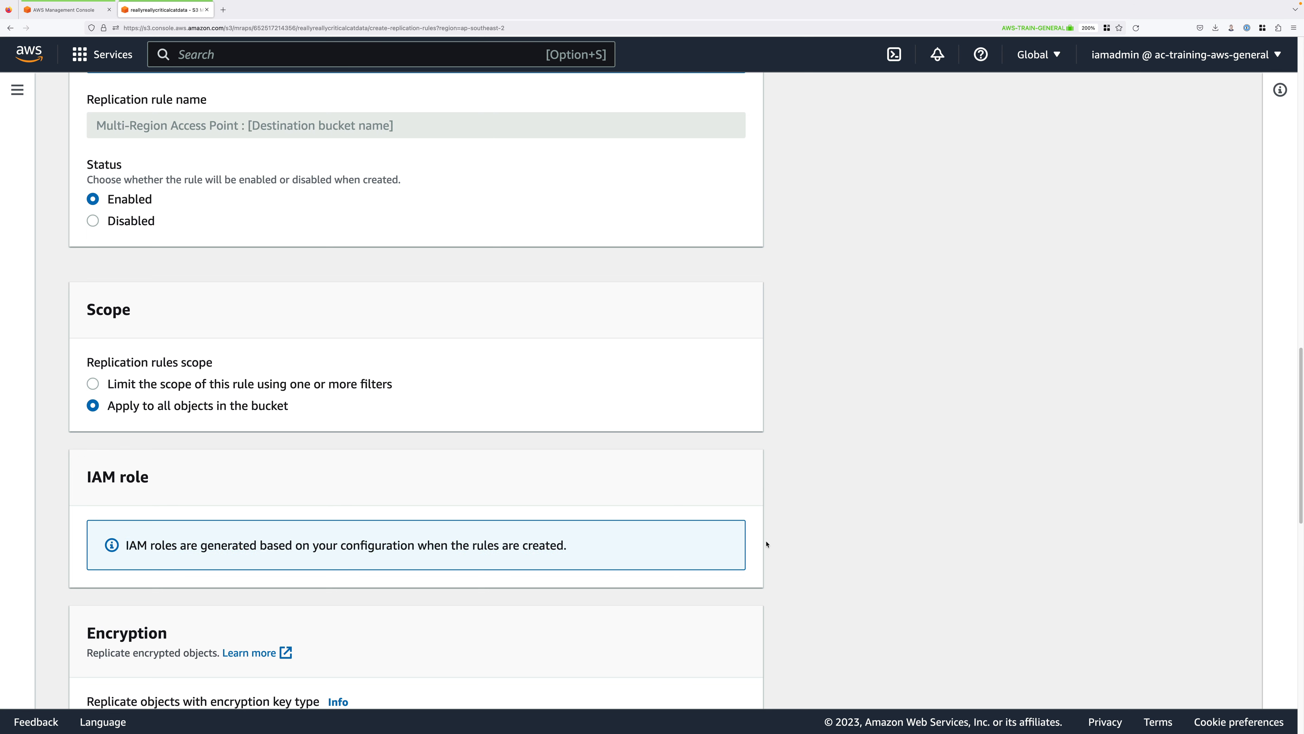
scroll(768, 543, "down", 5)
scroll(770, 543, "down", 2)
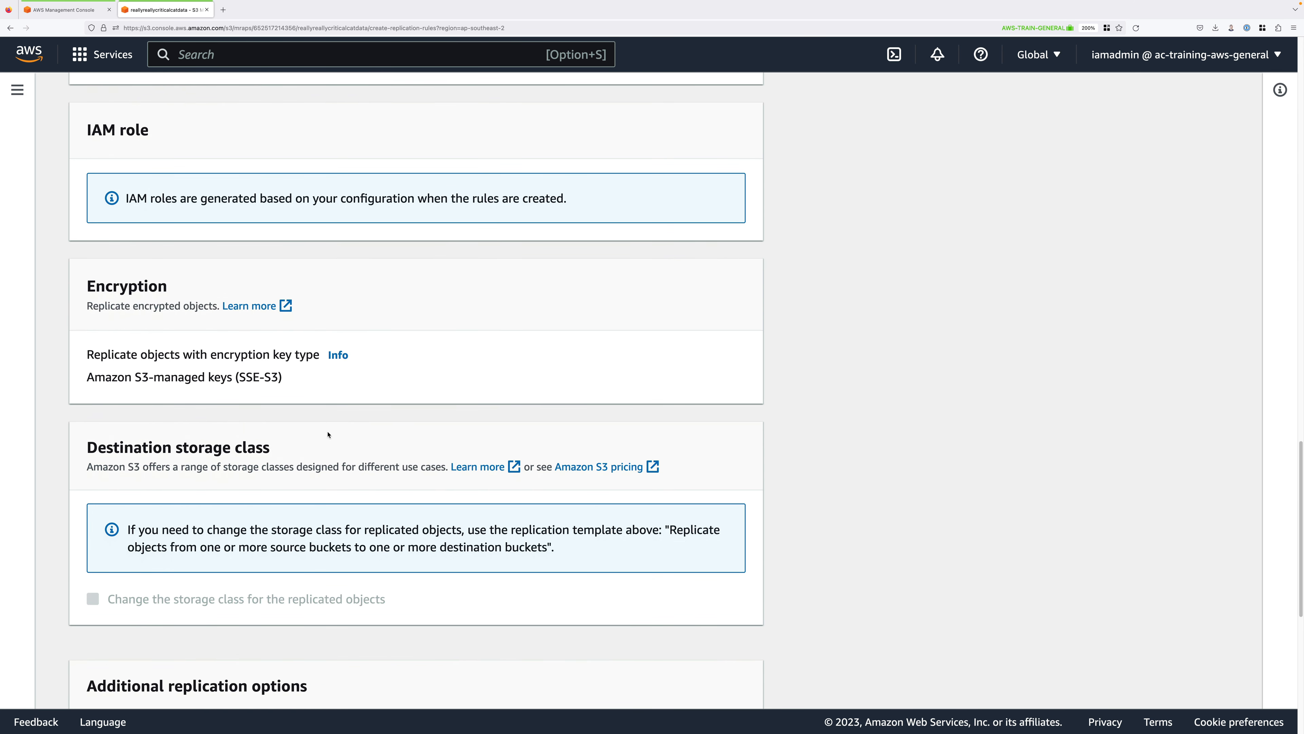
left_click_drag(88, 379, 283, 386)
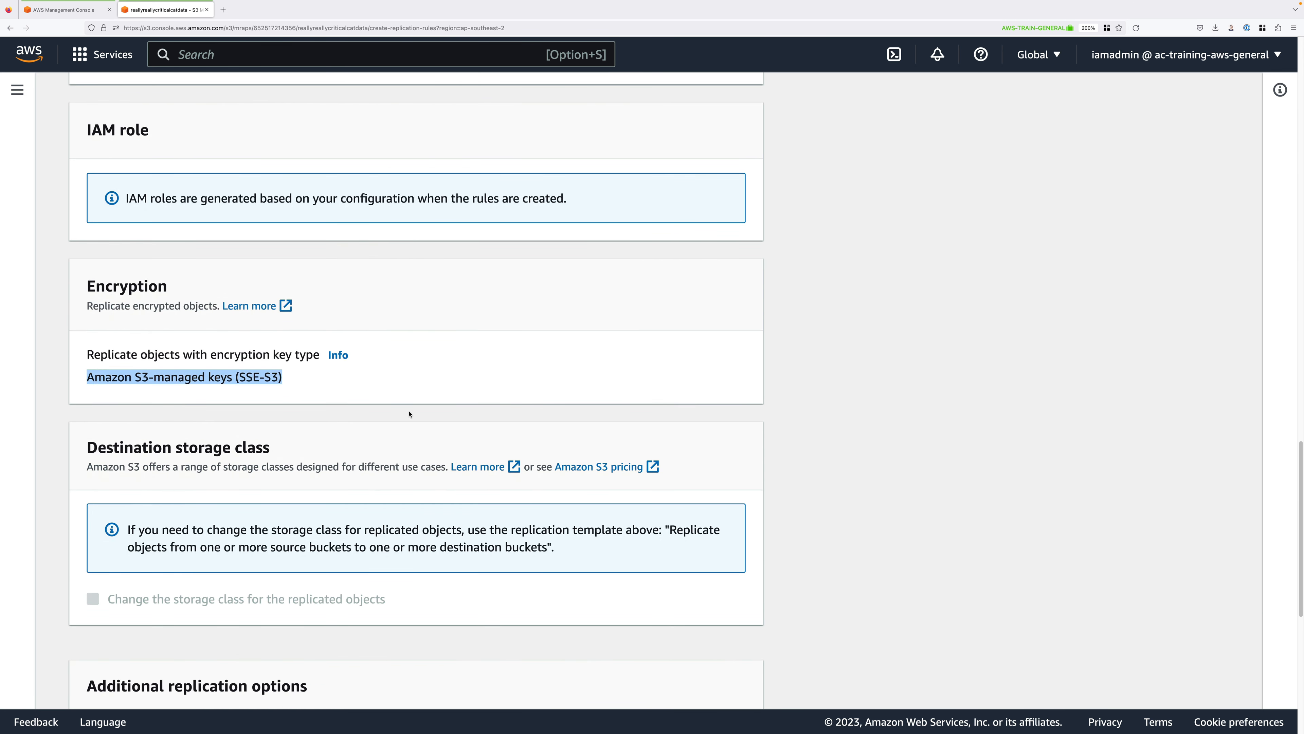
Create the replication rules with the additional replication options left at their defaults, and close the creation status page
left_click(438, 420)
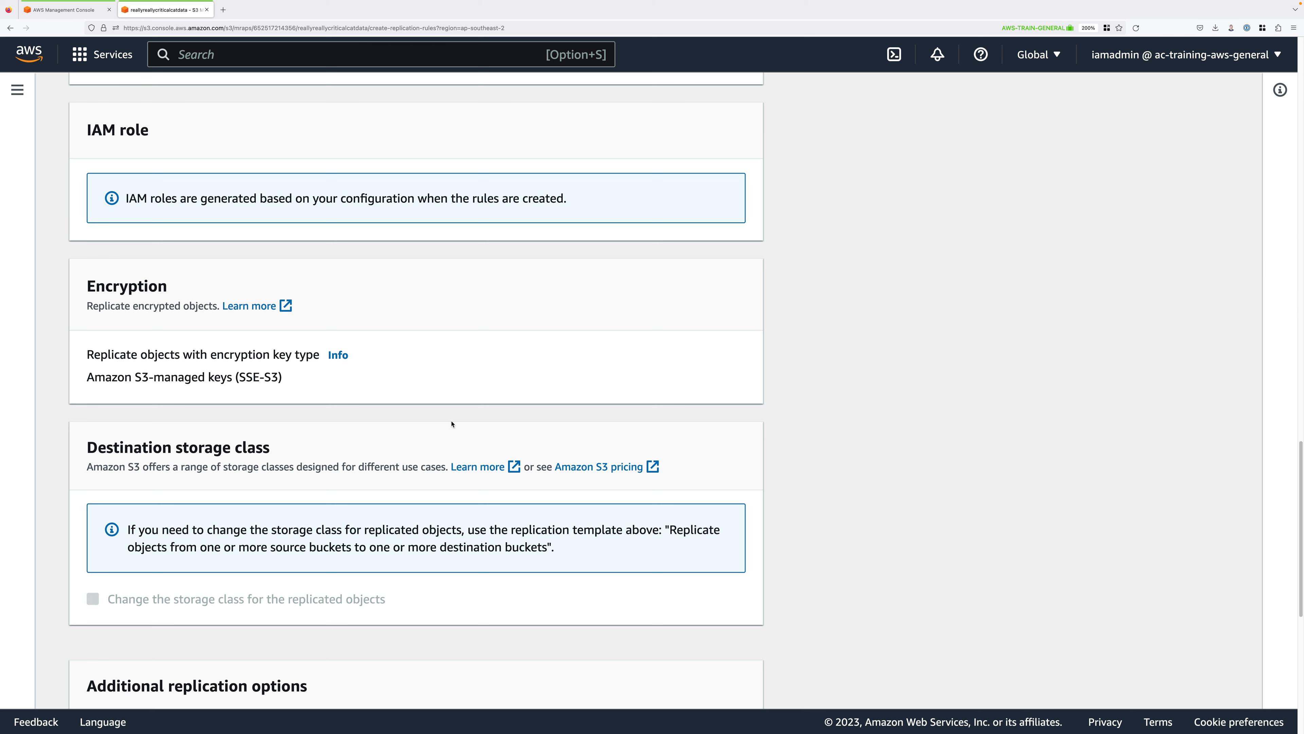
scroll(451, 424, "down", 3)
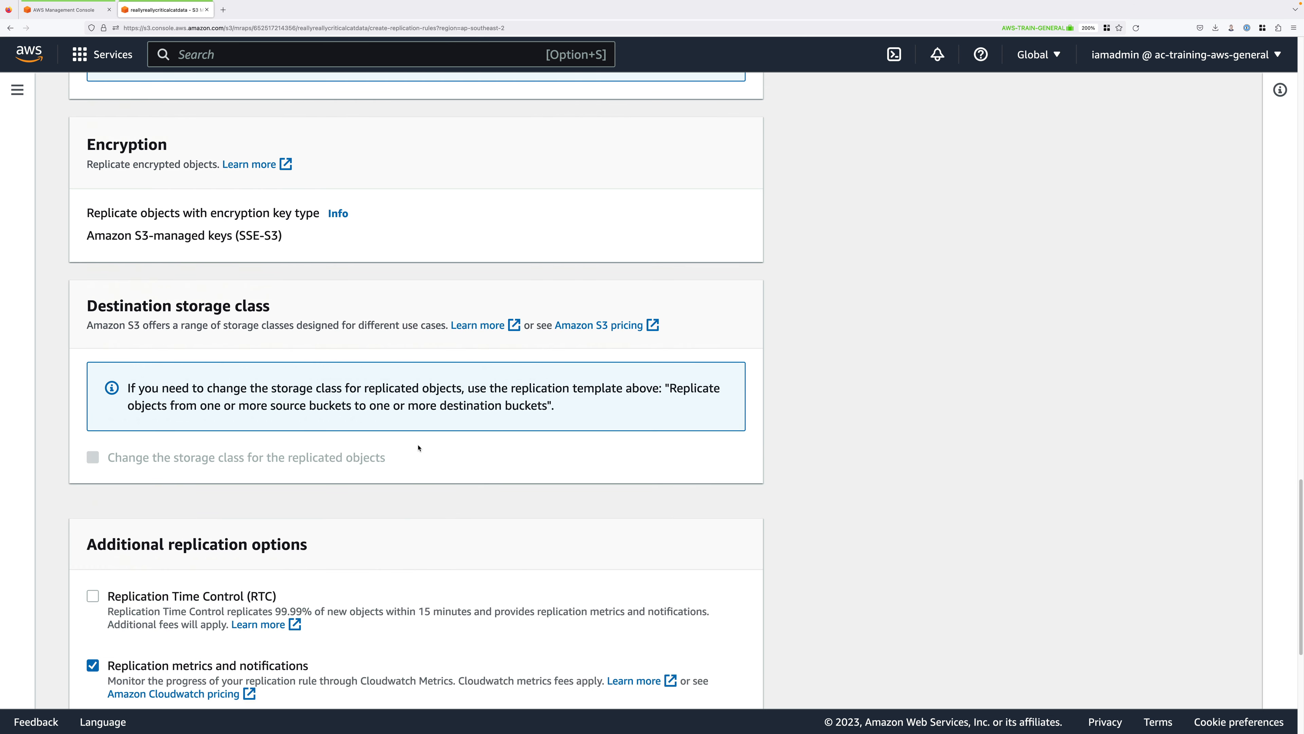
scroll(419, 451, "down", 6)
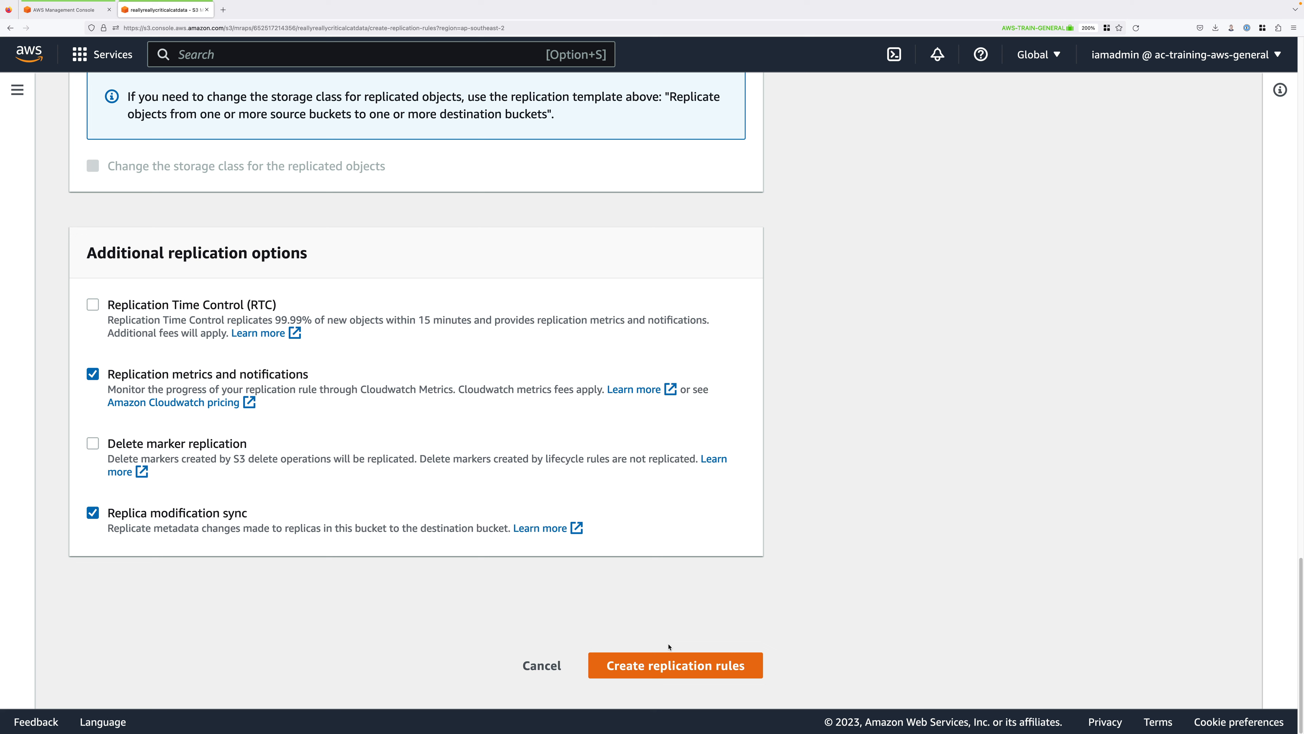
left_click(682, 663)
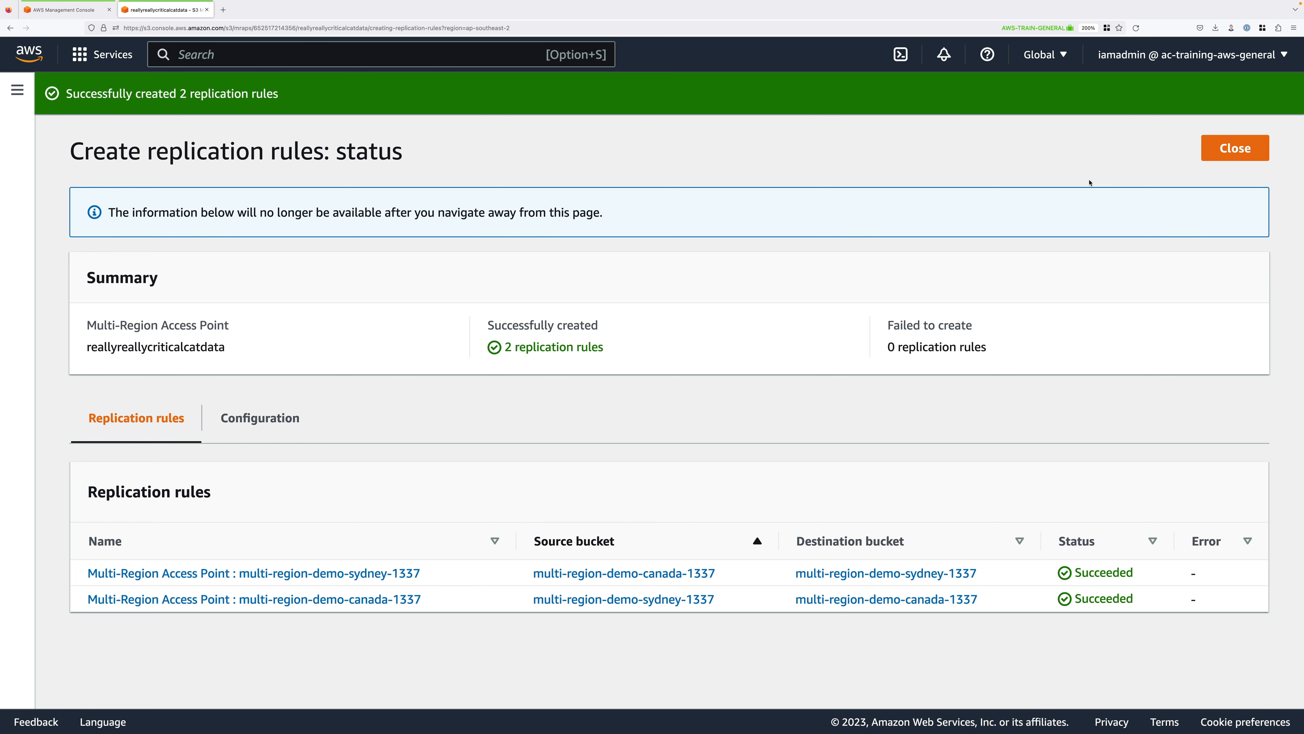
left_click(1235, 148)
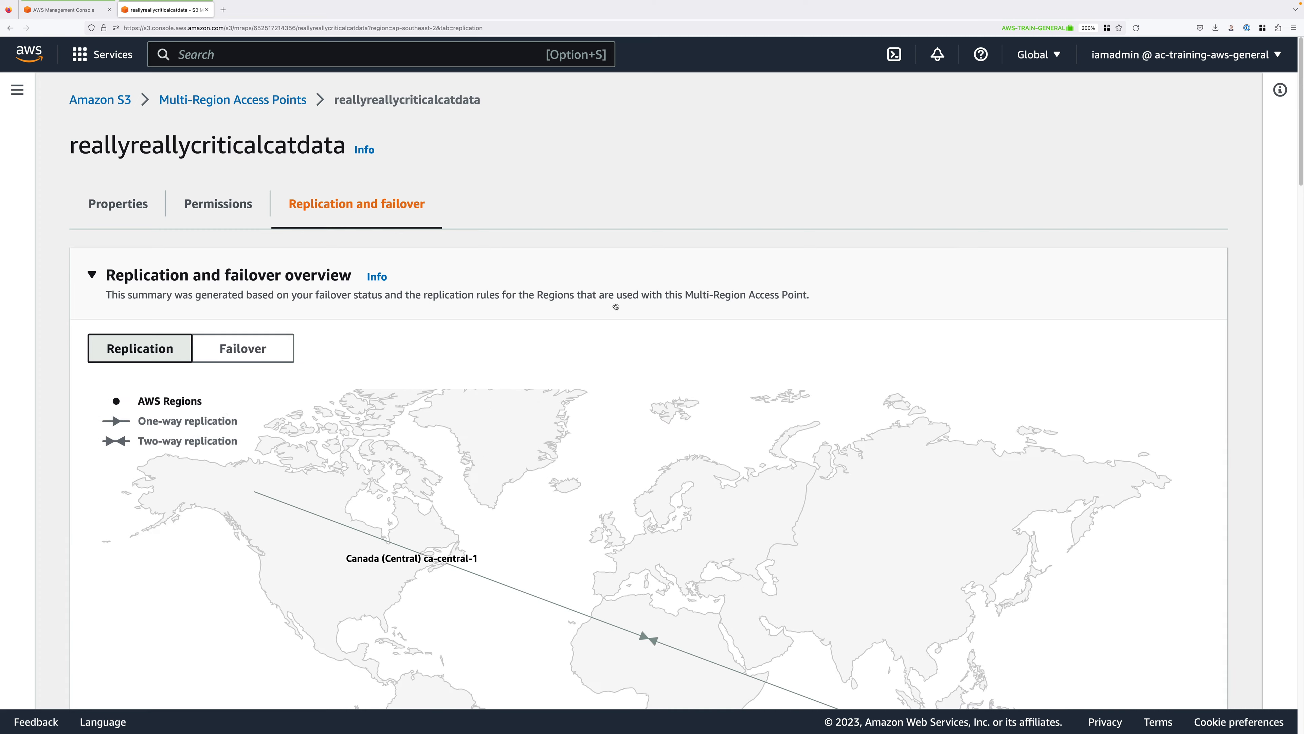
Examine the replication map between Canada (Central) and Asia Pacific (Sydney) for the Multi-Region Access Point
scroll(899, 354, "down", 3)
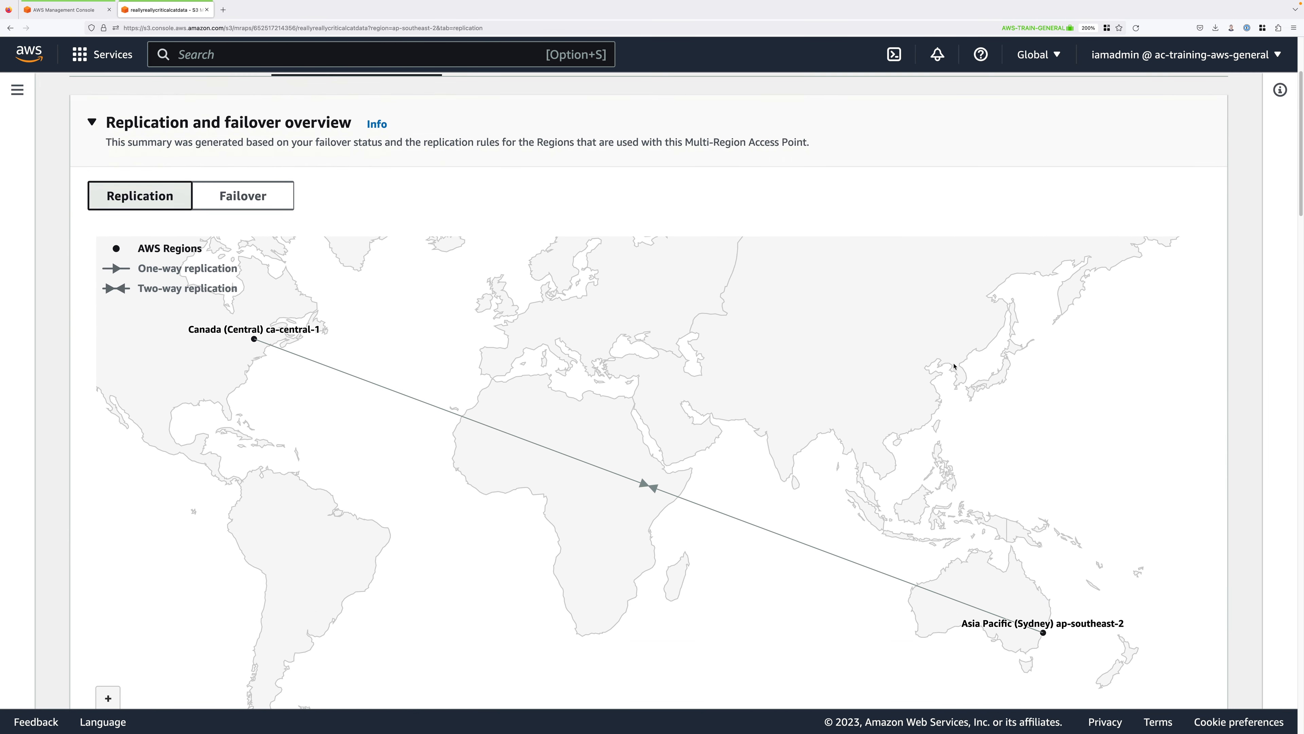
scroll(888, 413, "down", 3)
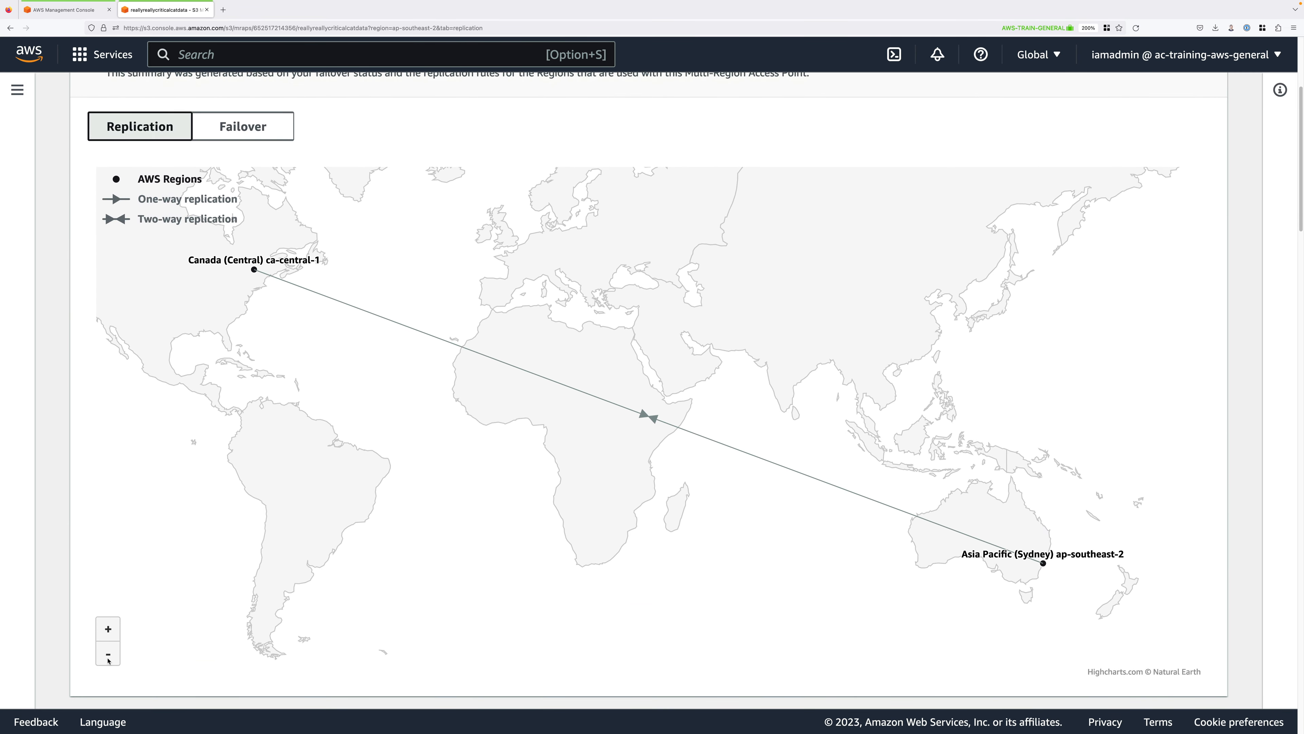
left_click(108, 655)
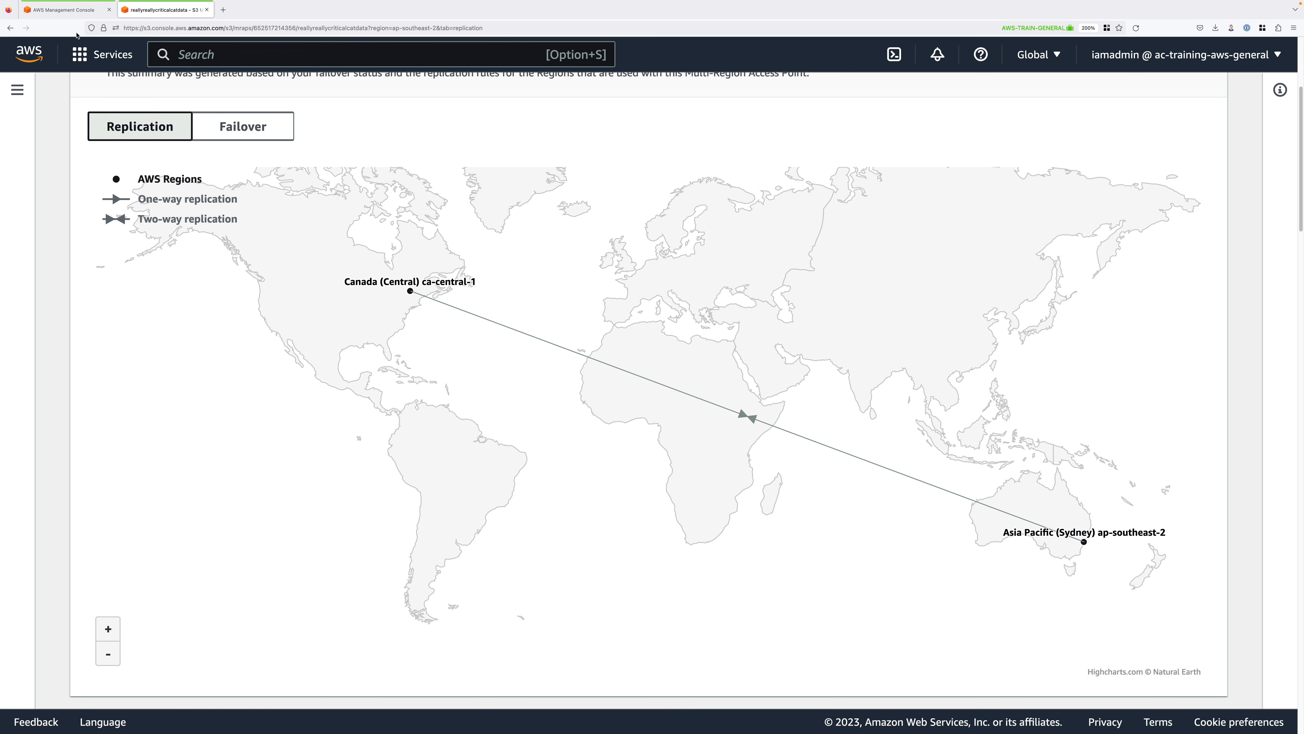
Switch the console home to the Asia Pacific (Tokyo) Region and open CloudShell, dismissing its welcome message for good
key("ctrl+shift+Tab")
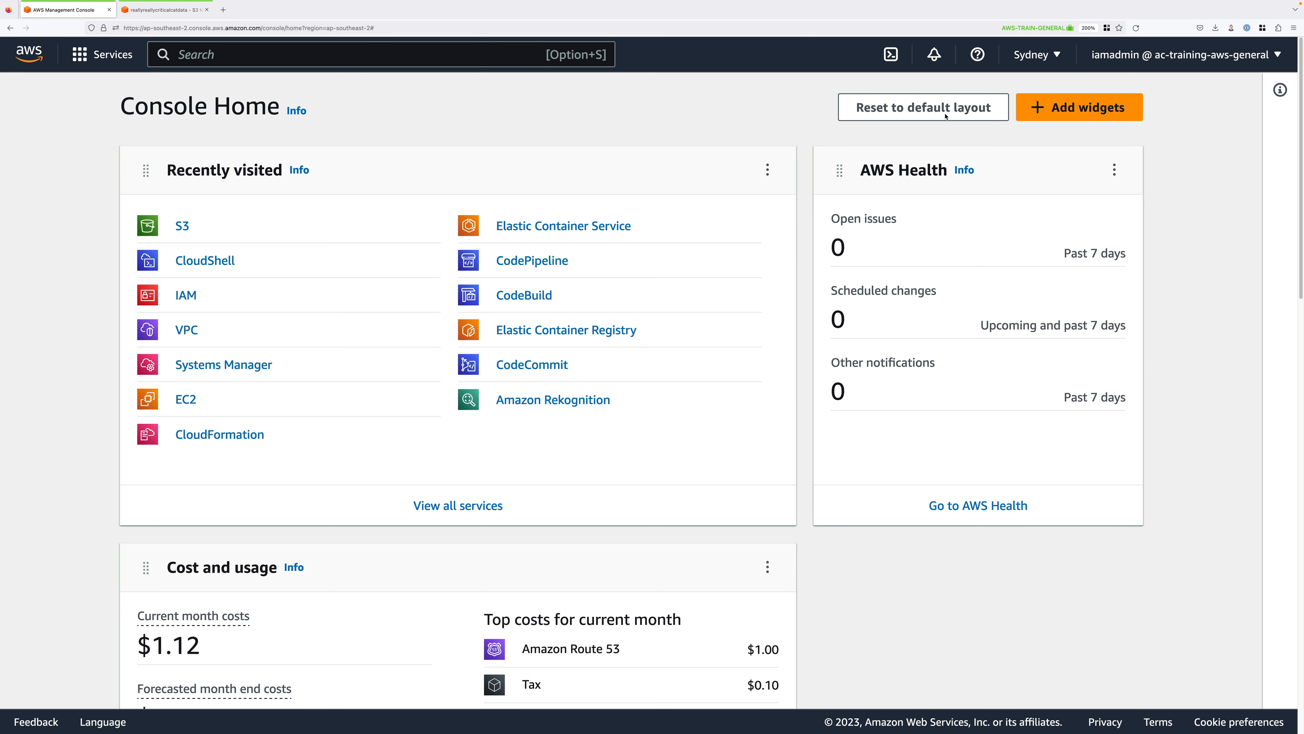
left_click(1043, 60)
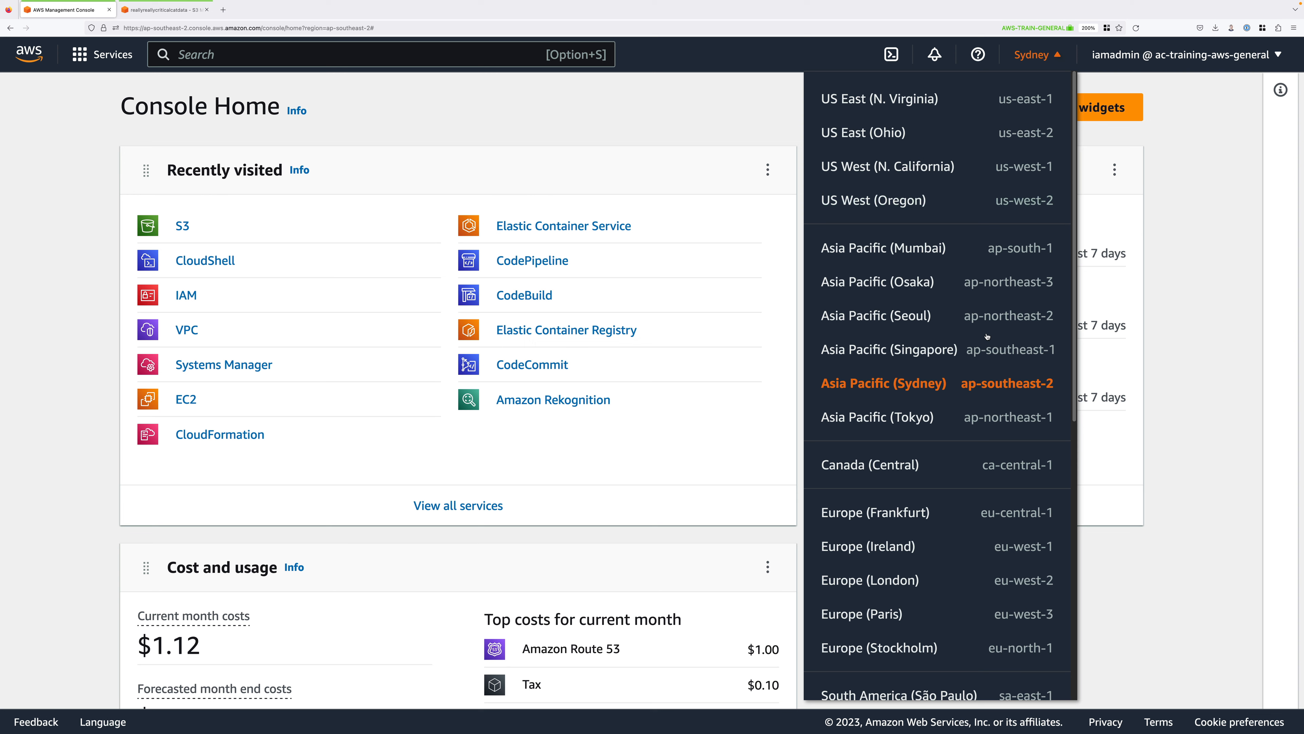
left_click(889, 419)
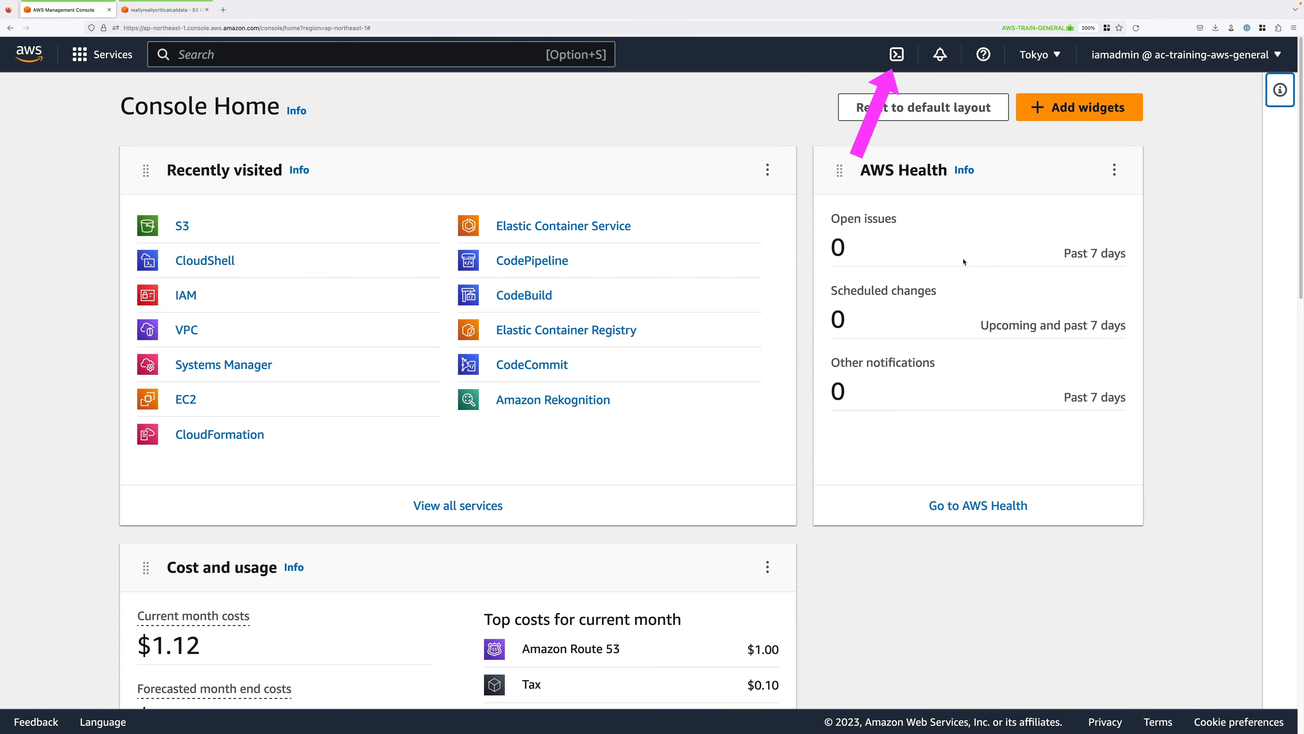
left_click(892, 59)
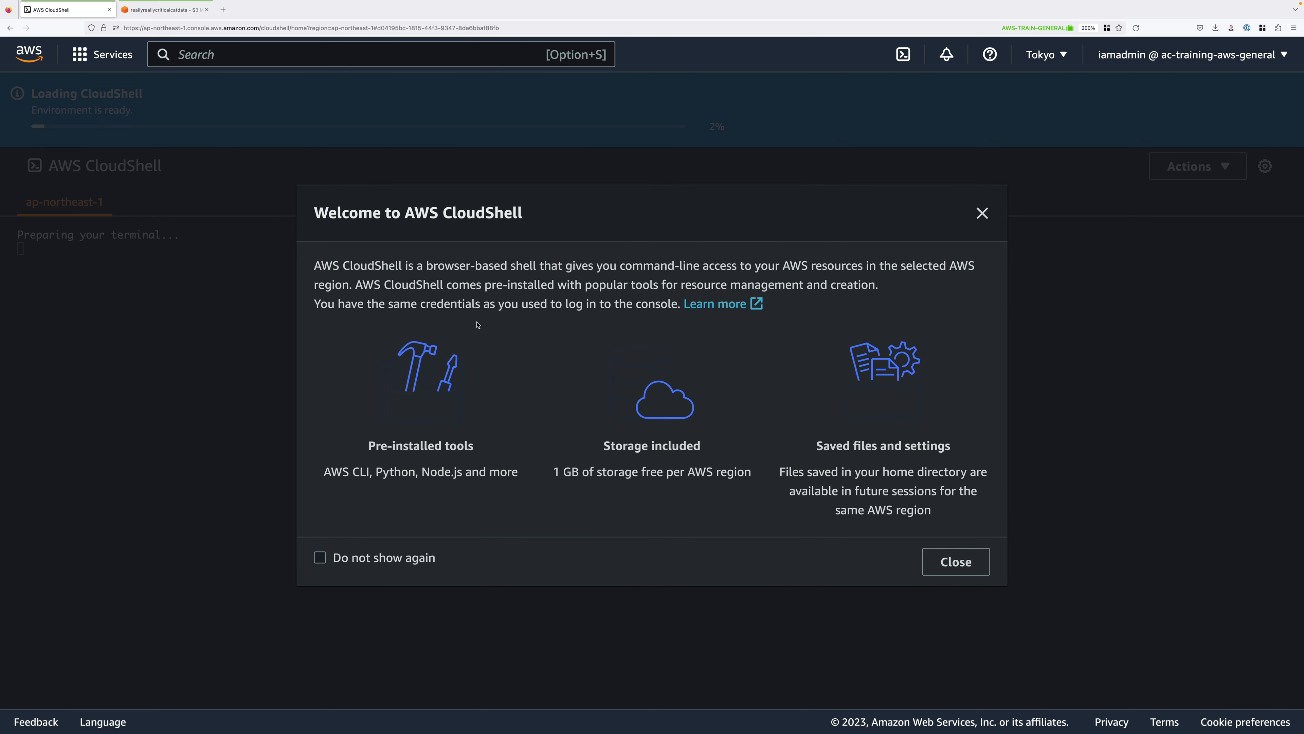
left_click(320, 558)
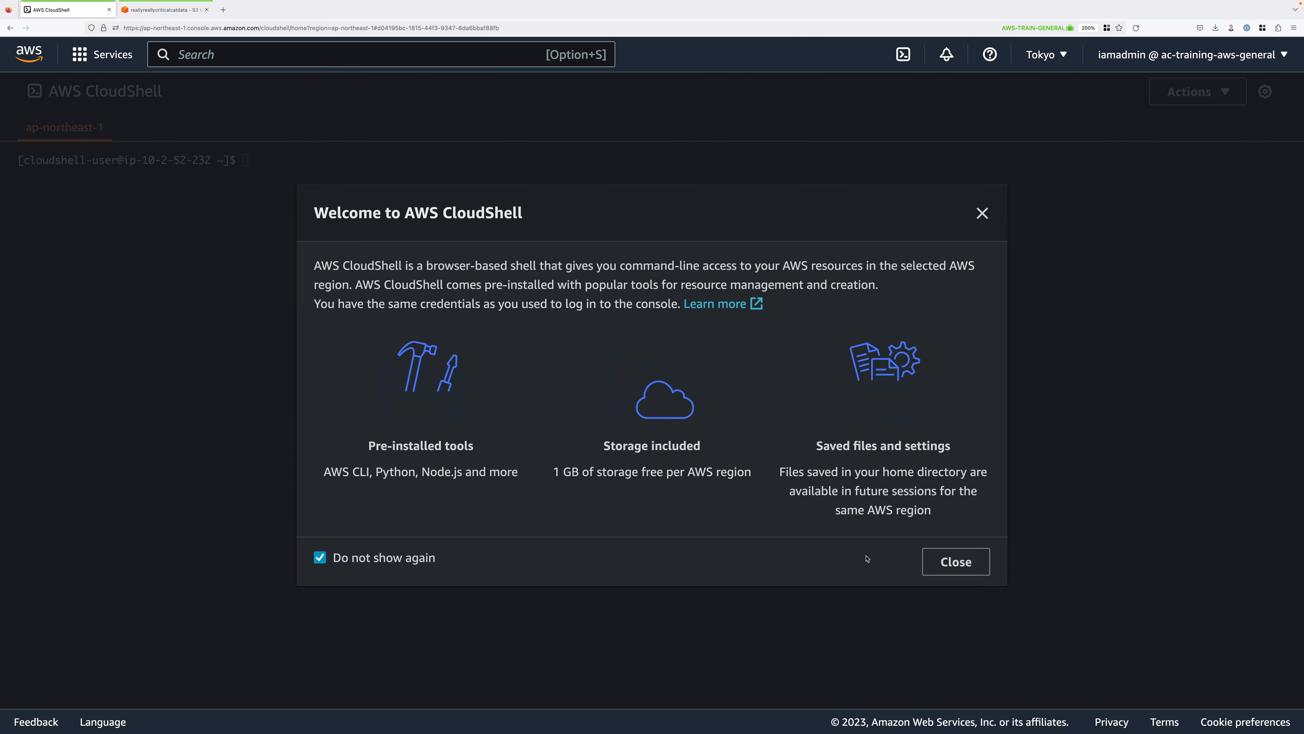
left_click(944, 563)
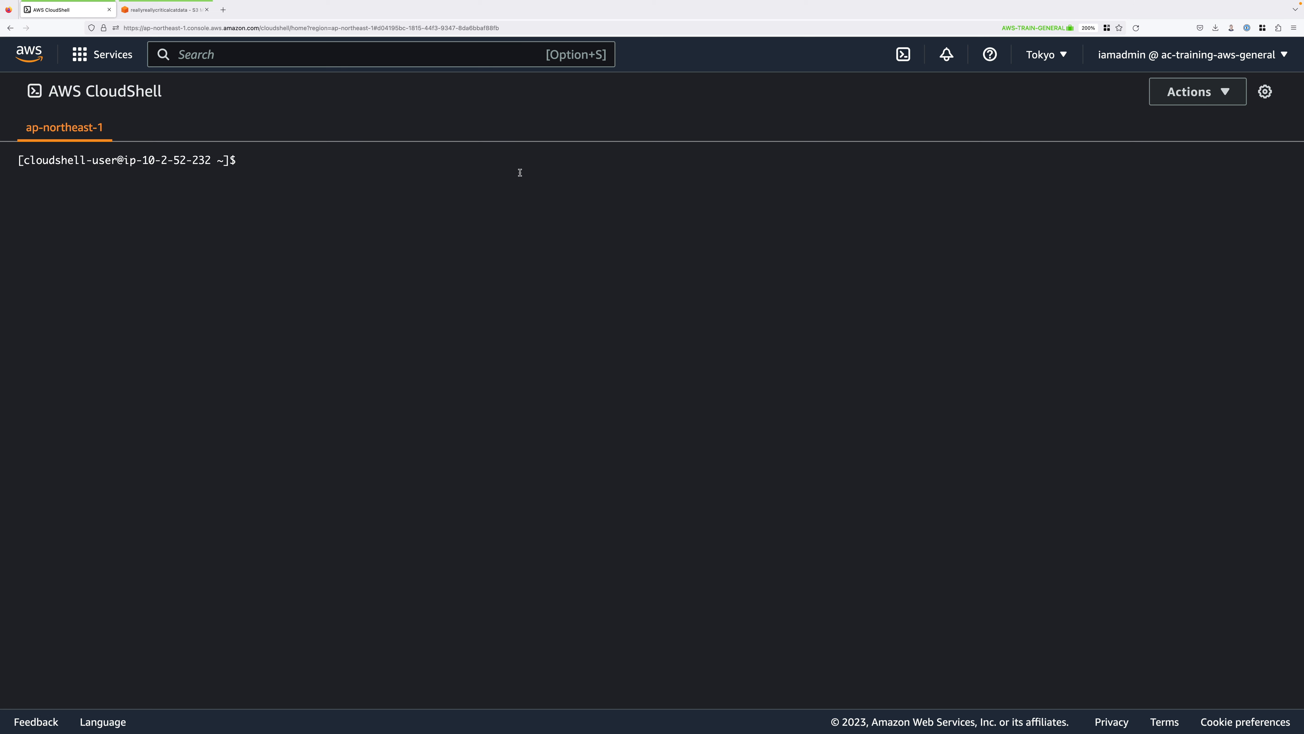
Generate a 10 MB random test file with dd if=/dev/urandom of=test1.file bs=1M count=10
type("dd if=/dev/urandom of=test1.file bs=1M count=10")
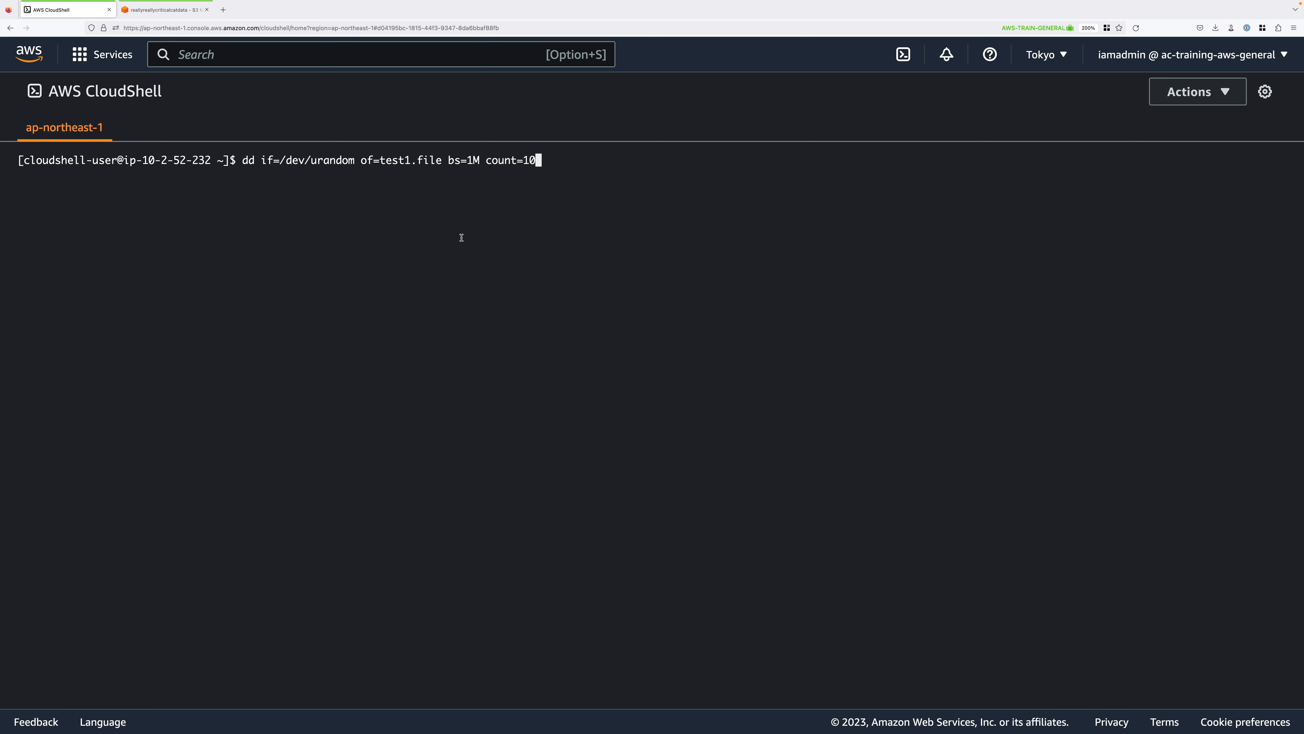
key("Return")
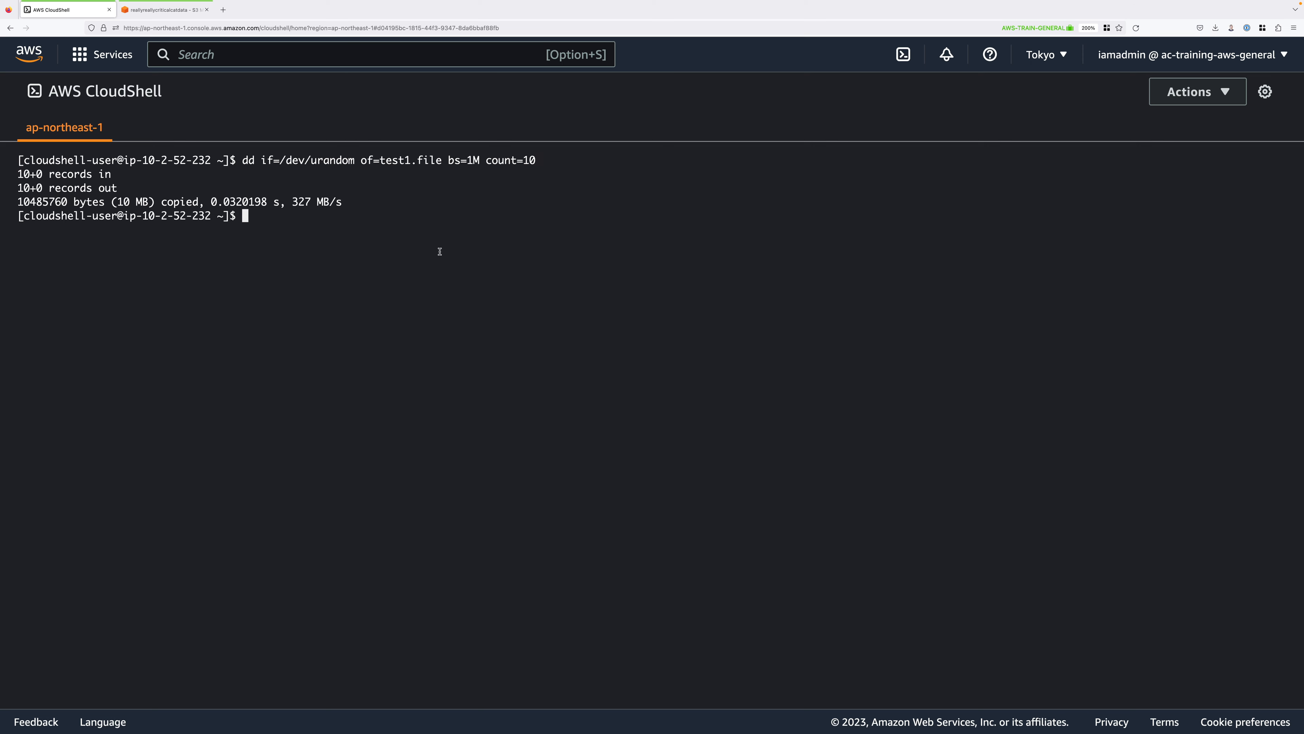
Copy the ARN of the reallyreallycriticalcatdata access point from the Multi-Region Access Points list
left_click(188, 11)
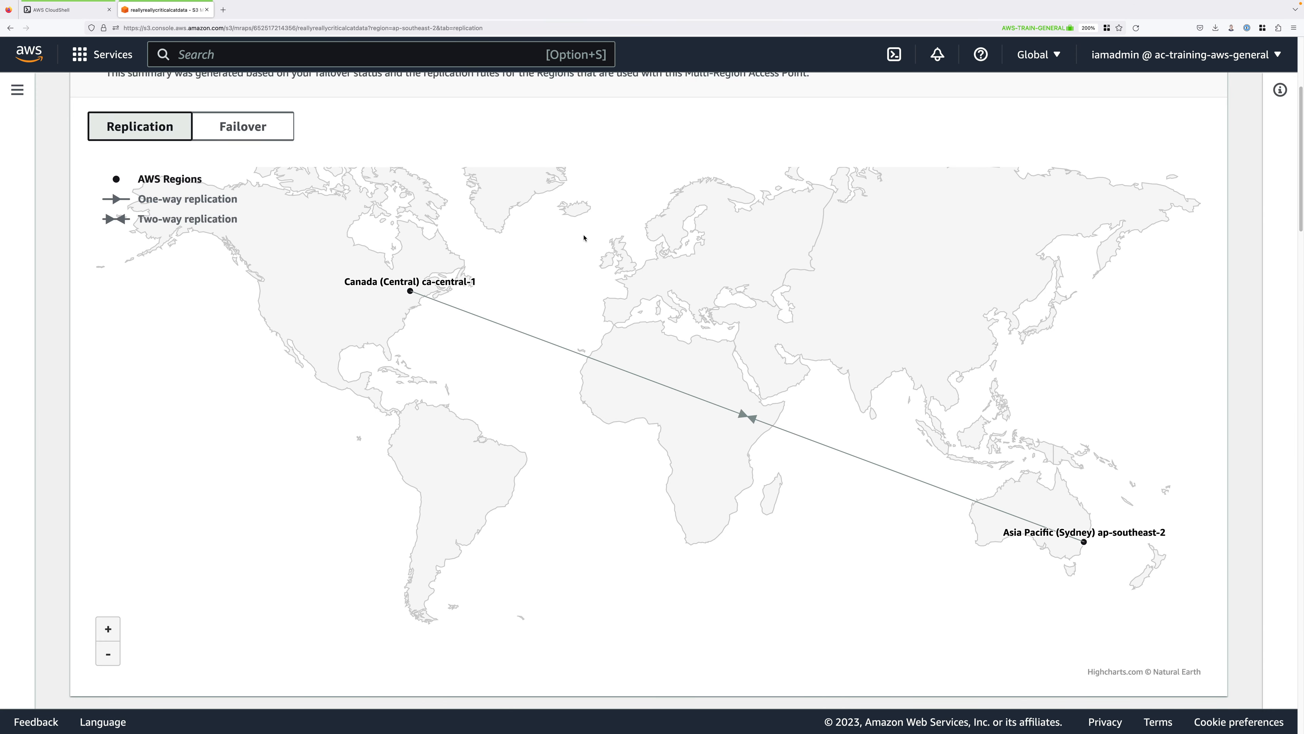
scroll(588, 263, "up", 5)
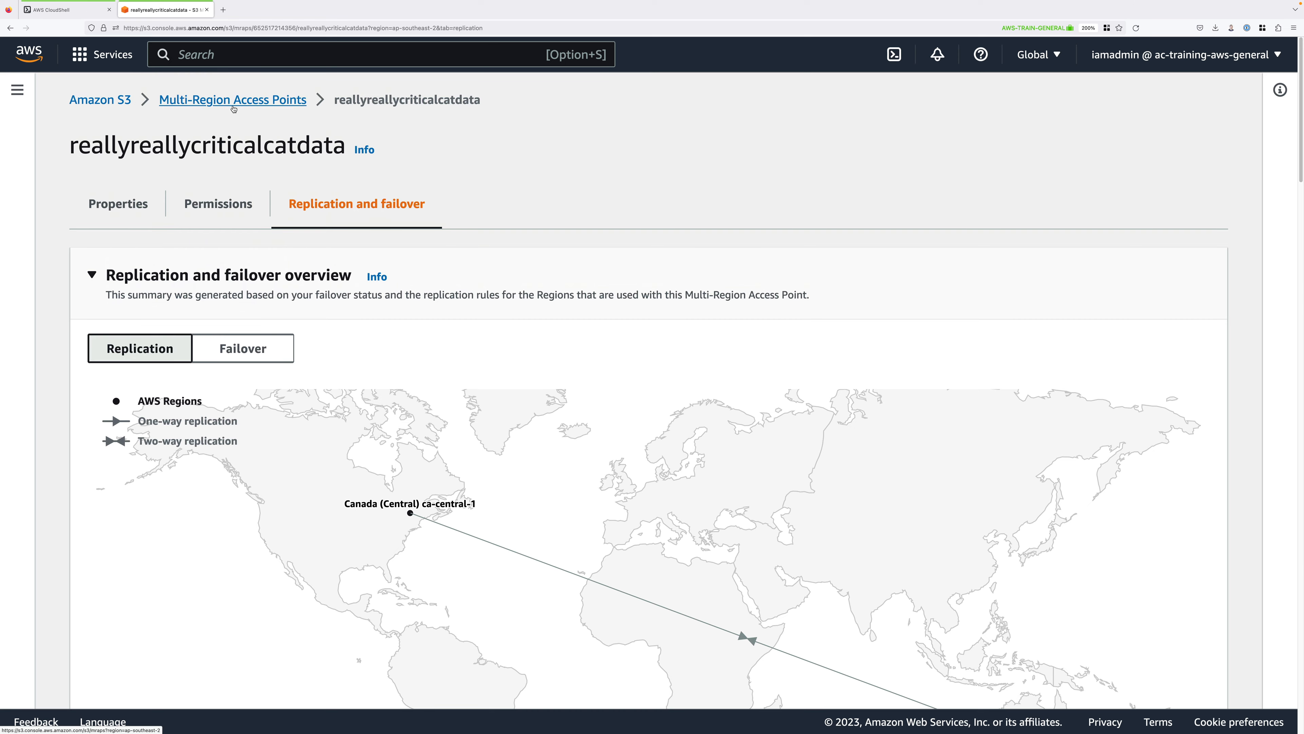
left_click(233, 103)
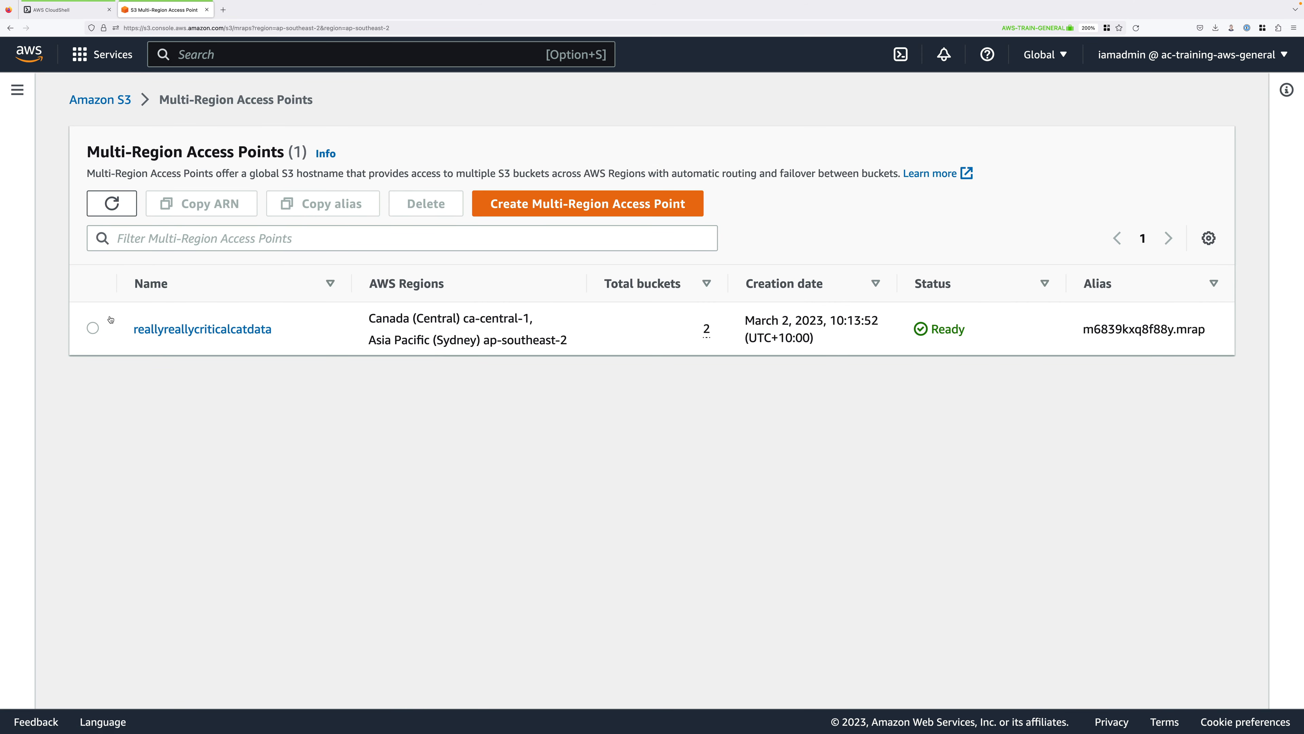
left_click(93, 328)
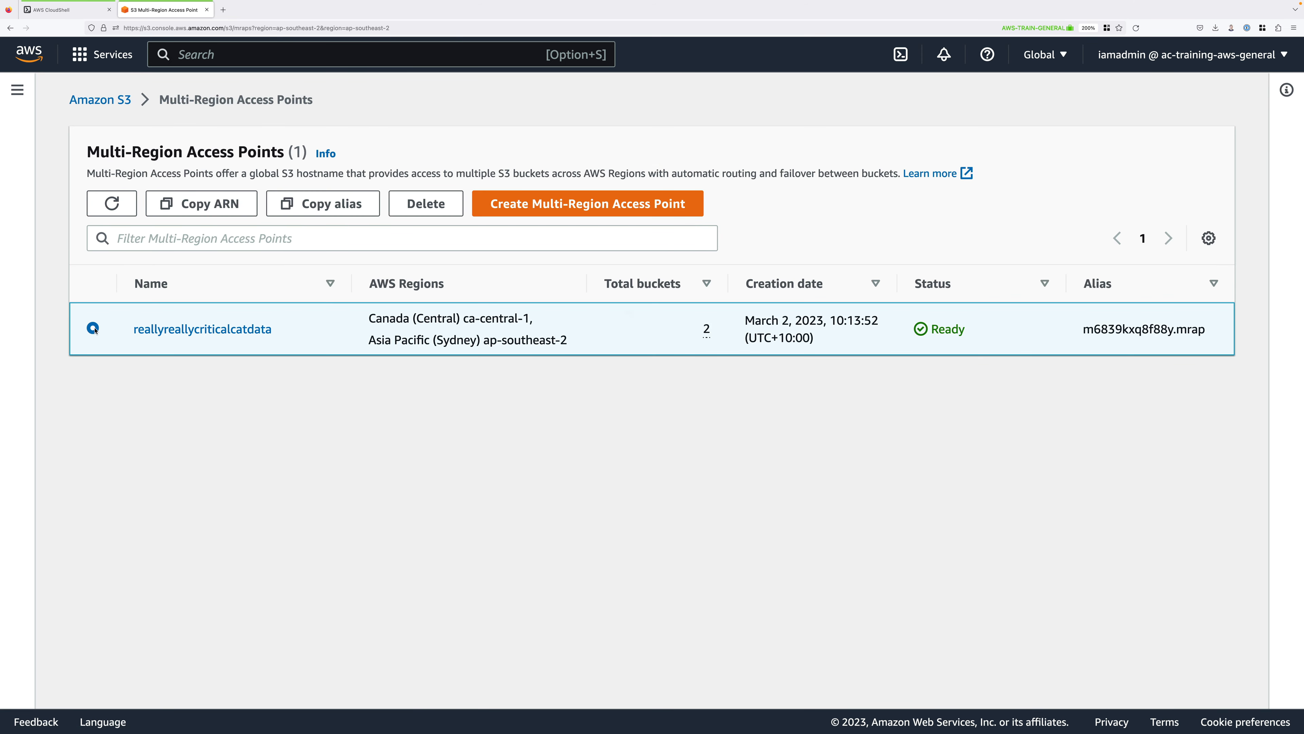
left_click(232, 204)
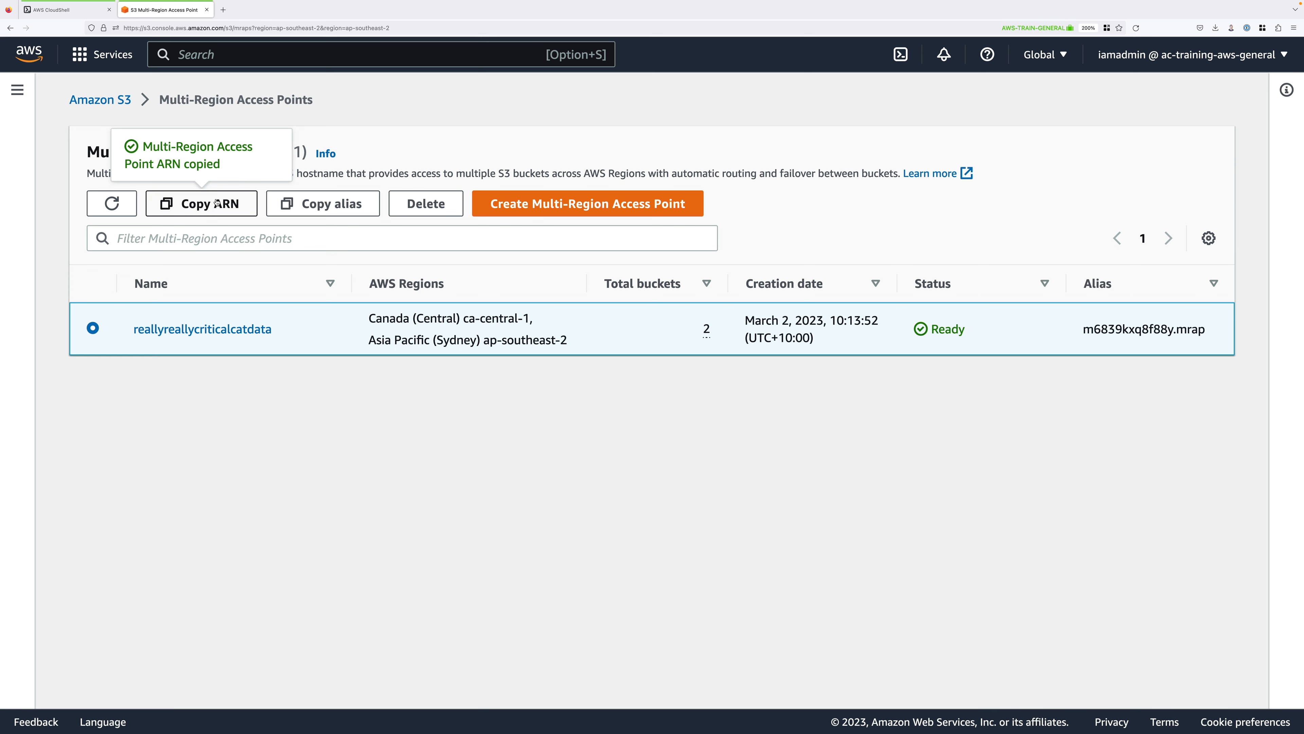
Back in CloudShell, list the files and upload test1.file using aws s3 cp to s3:// followed by the copied access point ARN
left_click(56, 9)
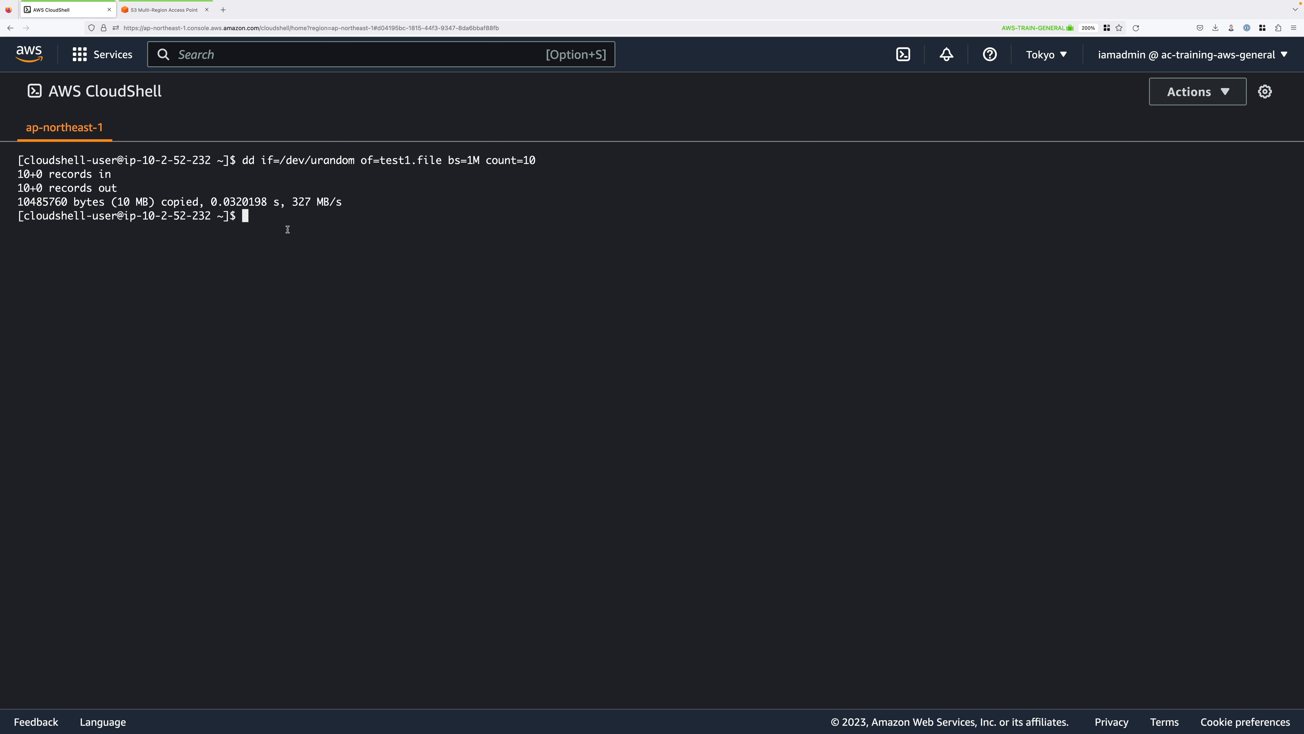
type("ls")
key("Return")
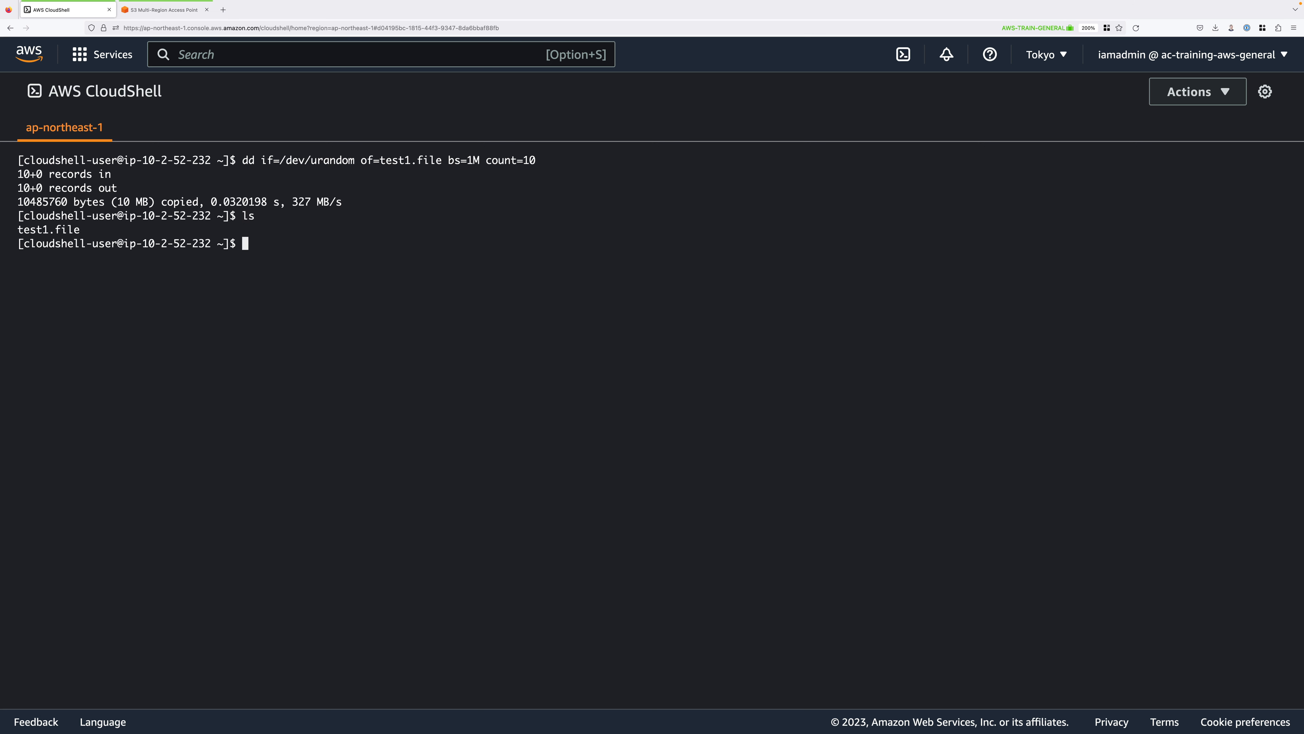
type("aws s3 cp test1.file s3")
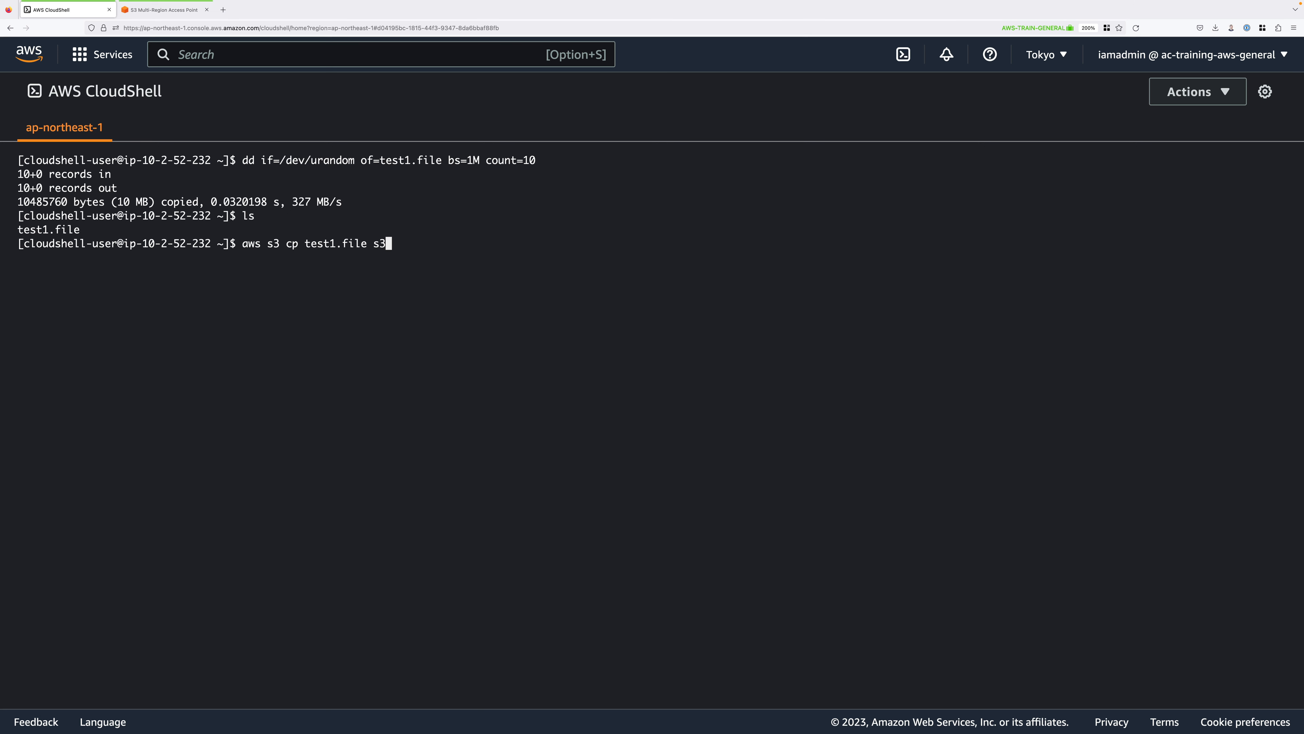
type("://")
key("super+v")
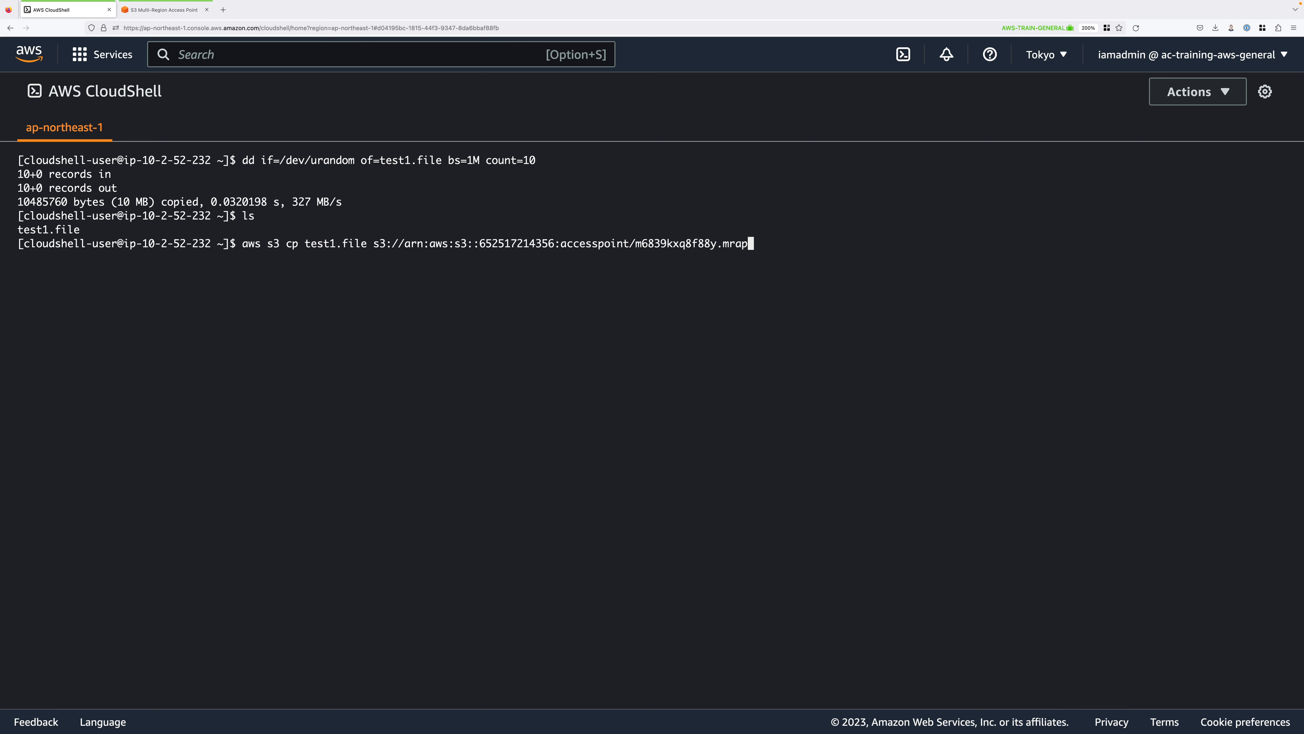
key("Return")
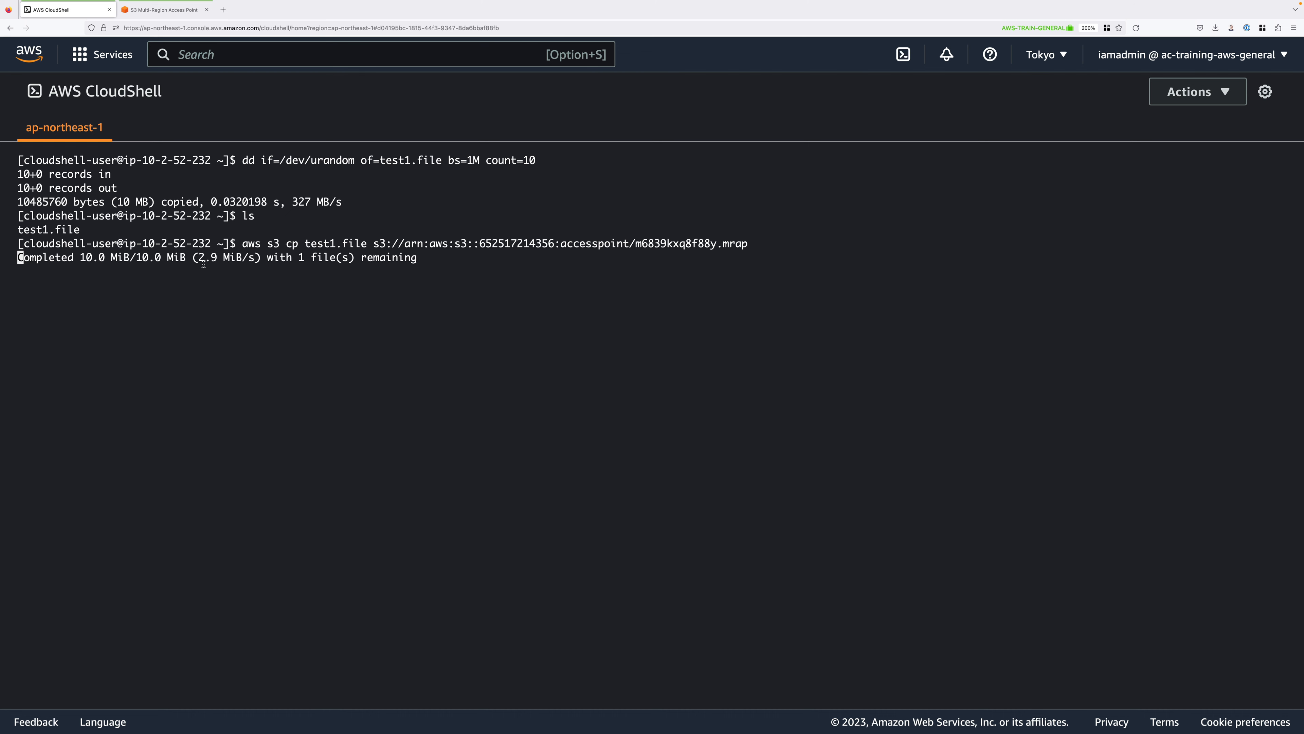
Open the multi-region-demo-sydney-1337 bucket in S3 and check its objects for test1.file
left_click(169, 11)
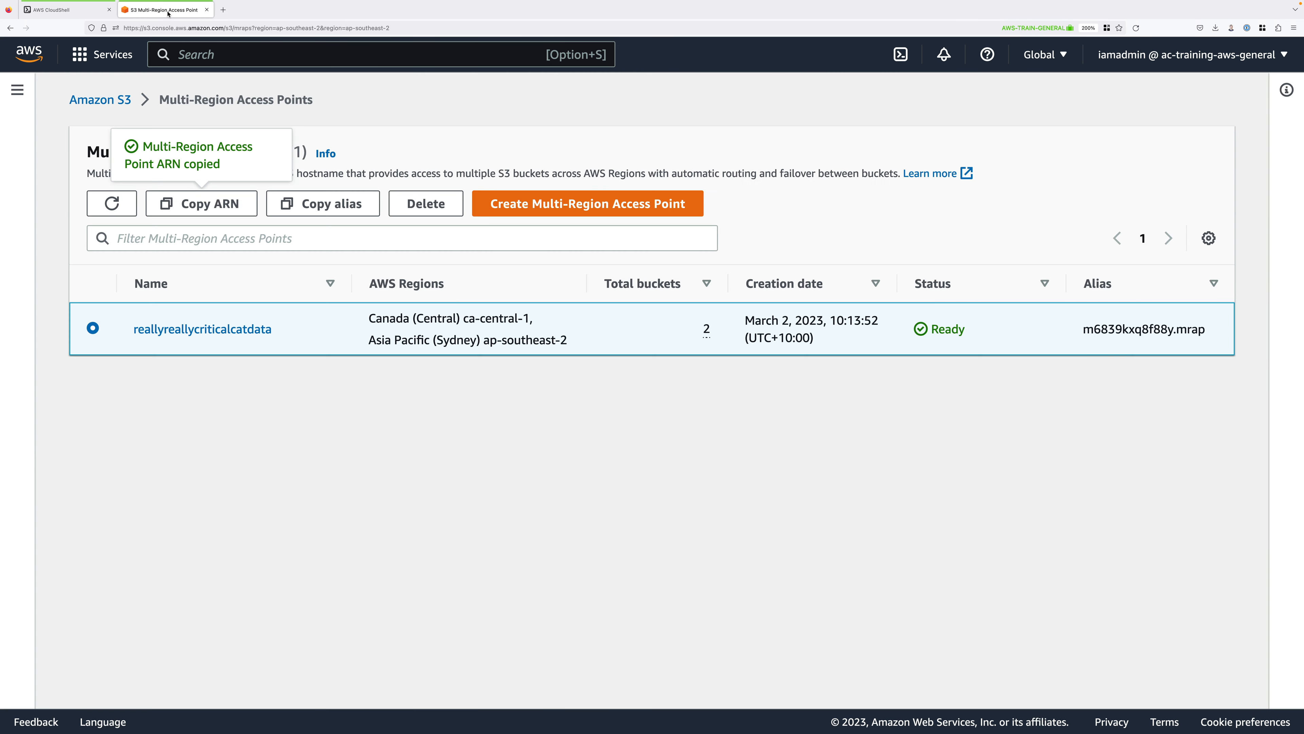
left_click(17, 90)
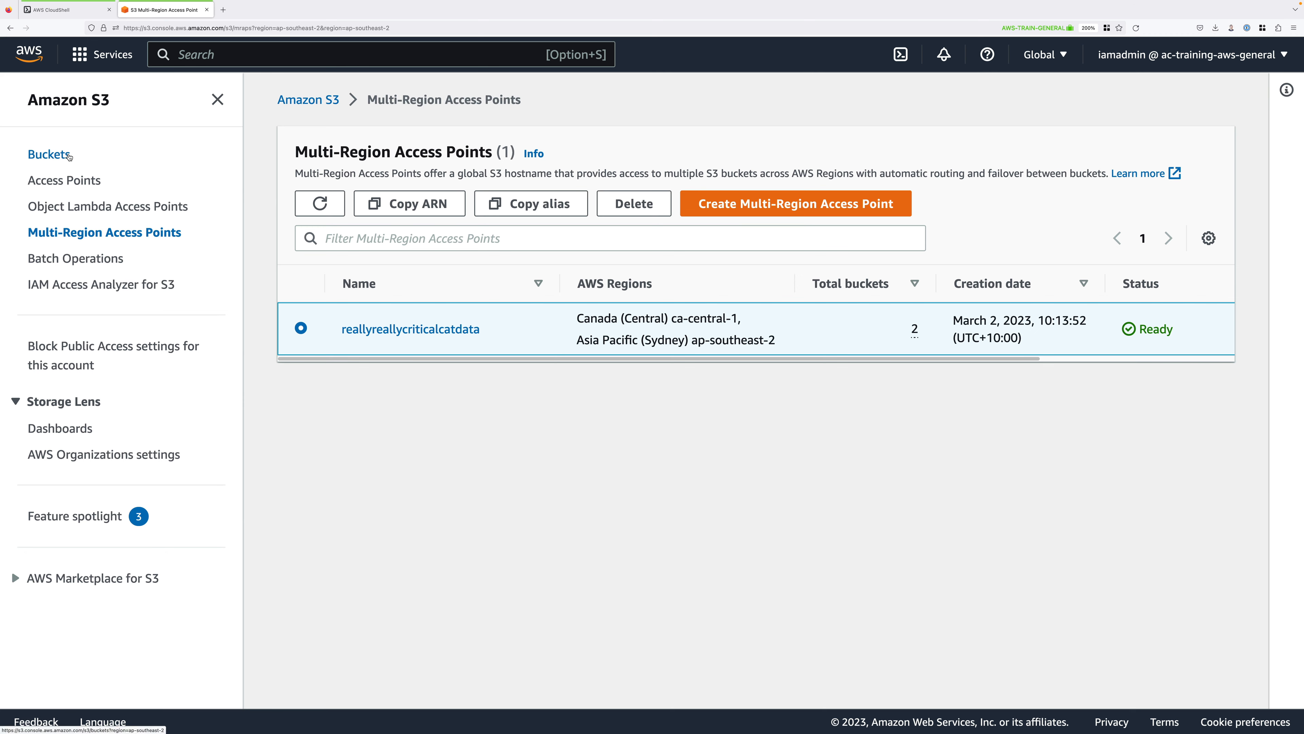
left_click(50, 154)
scroll(486, 665, "down", 5)
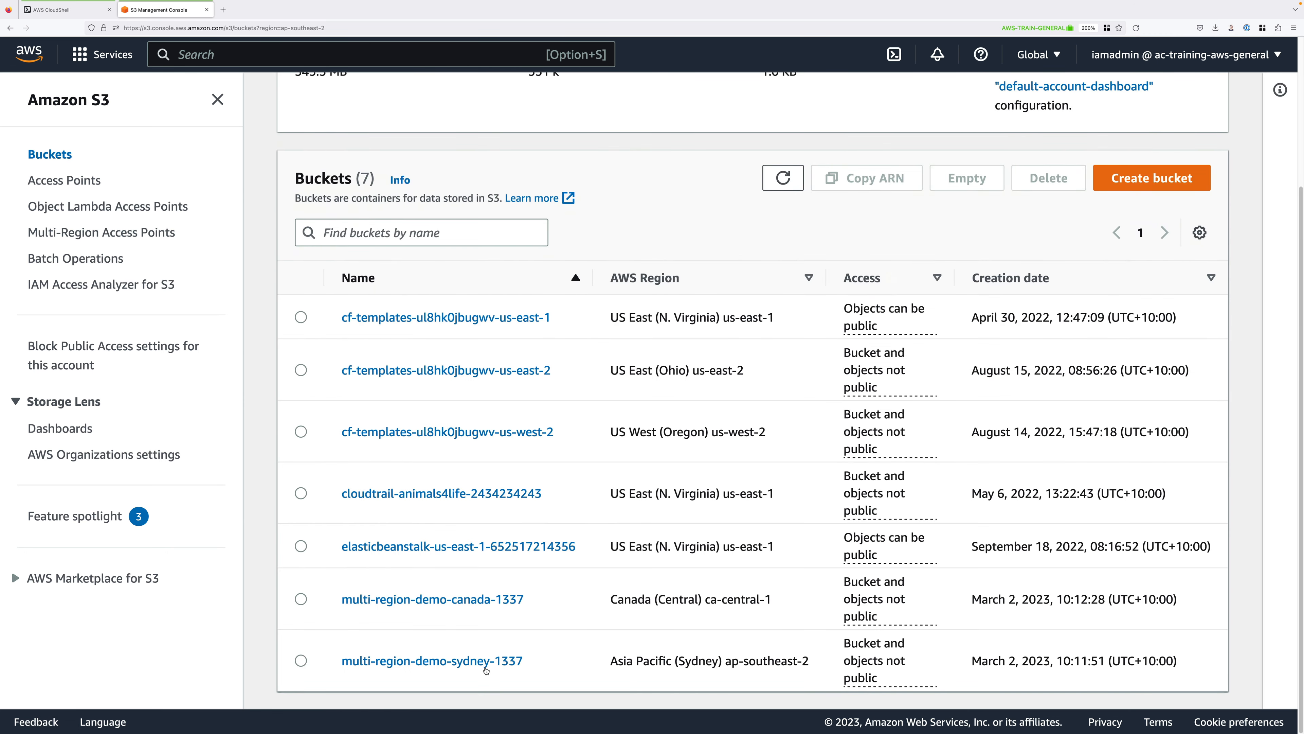
left_click(487, 666)
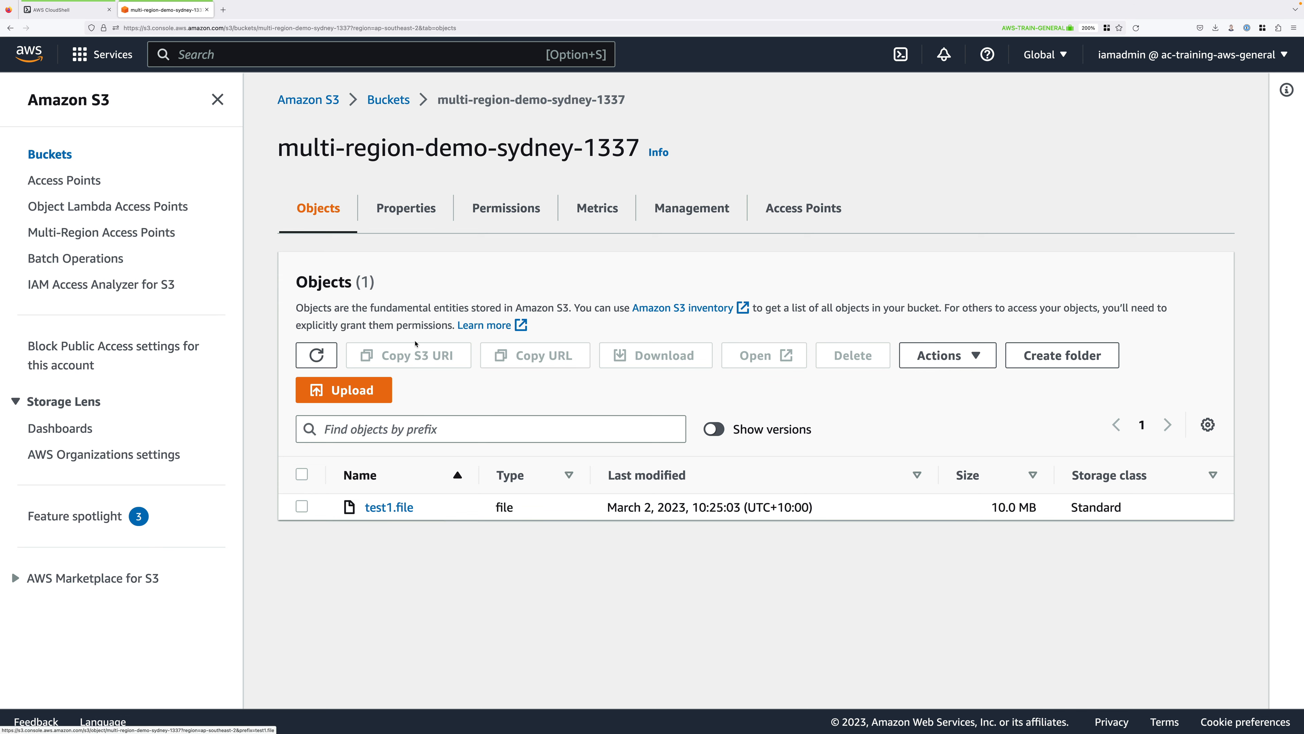
Open the multi-region-demo-canada-1337 bucket and refresh its object list to check for the replicated test1.file
left_click(388, 100)
left_click(459, 608)
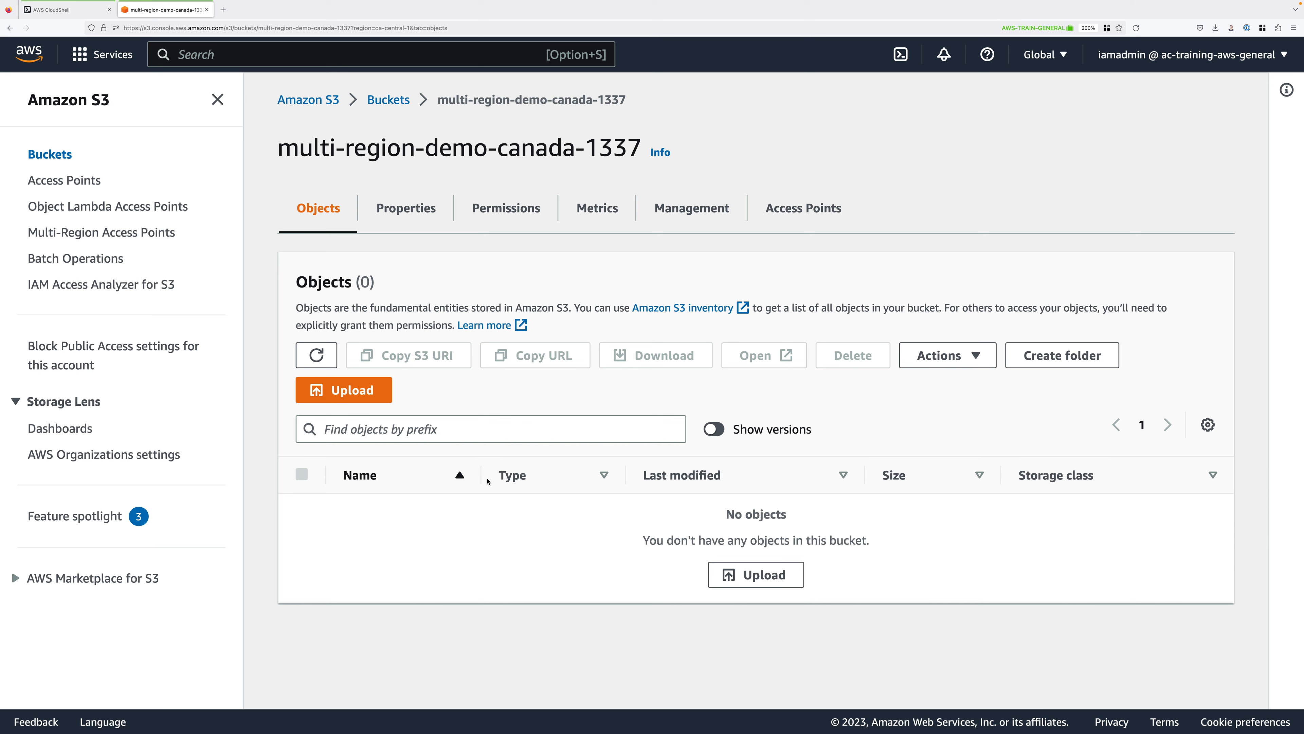
left_click(313, 367)
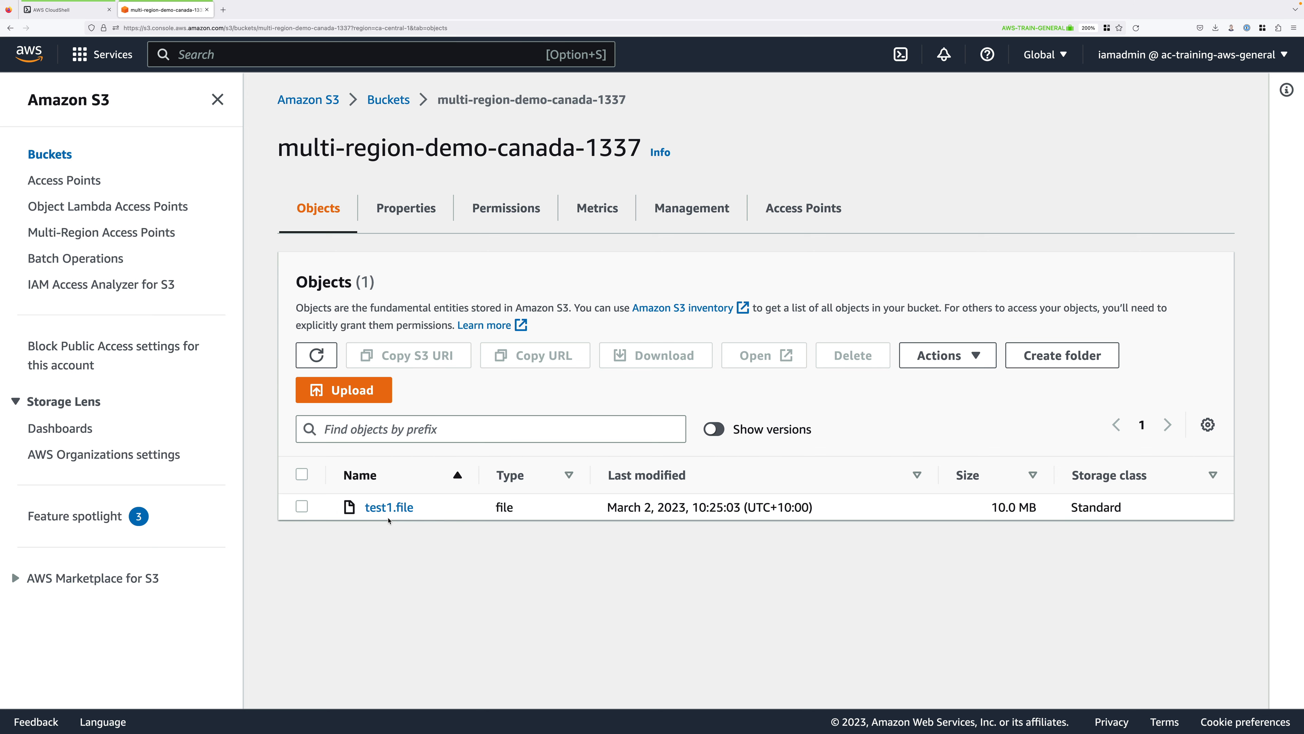
Return to CloudShell and switch its Region to US East (Ohio) us-east-2
left_click(56, 9)
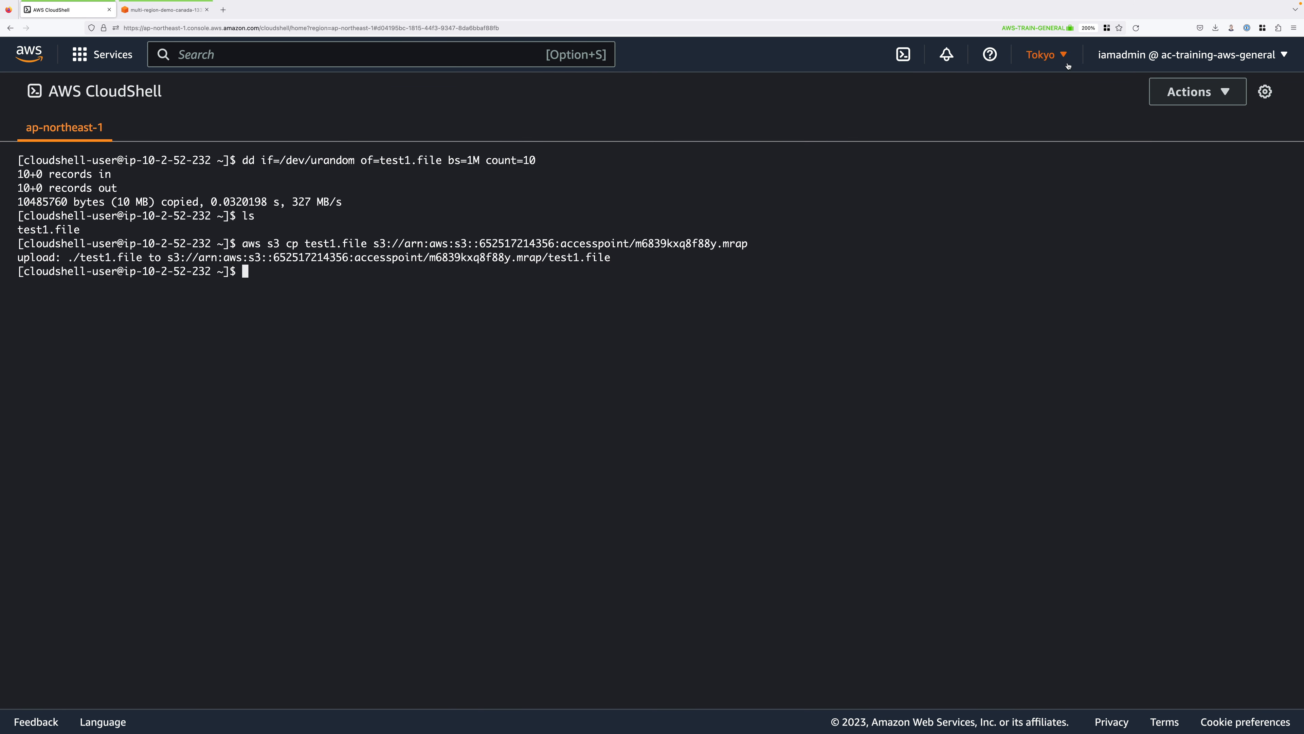
left_click(1048, 60)
left_click(900, 134)
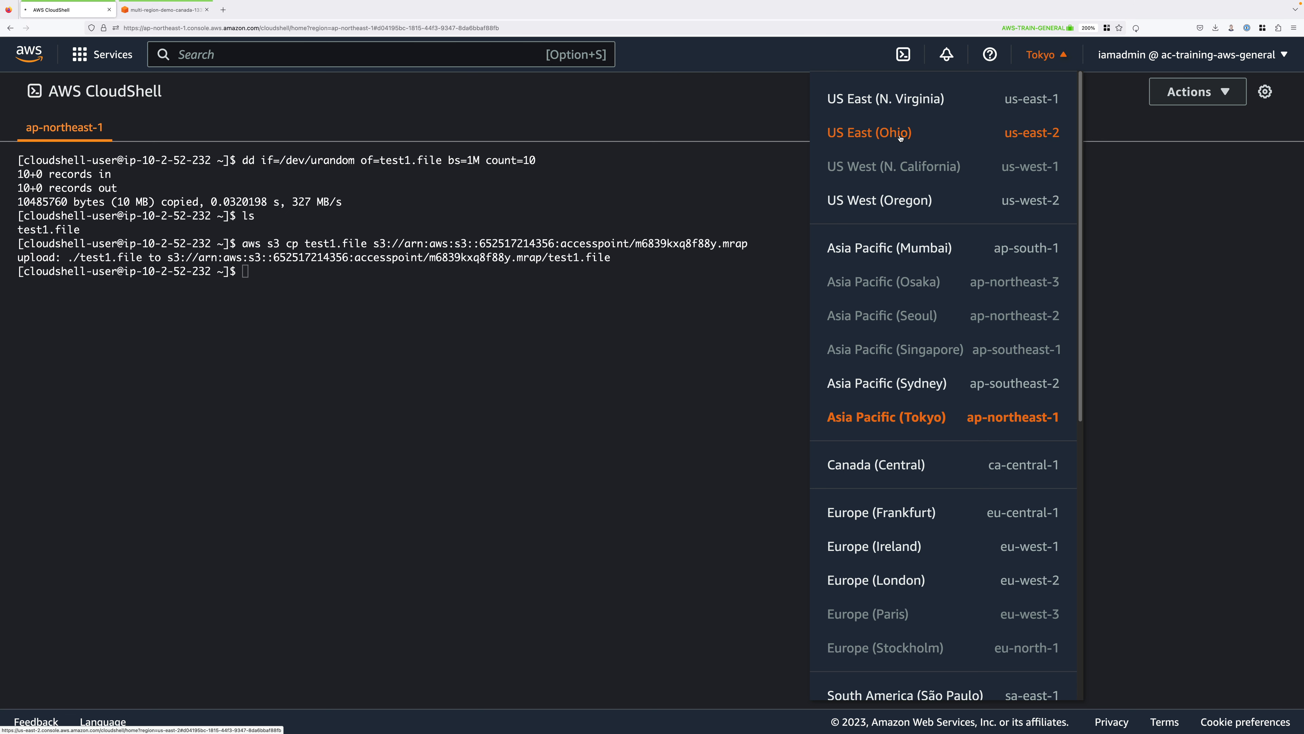
left_click(899, 135)
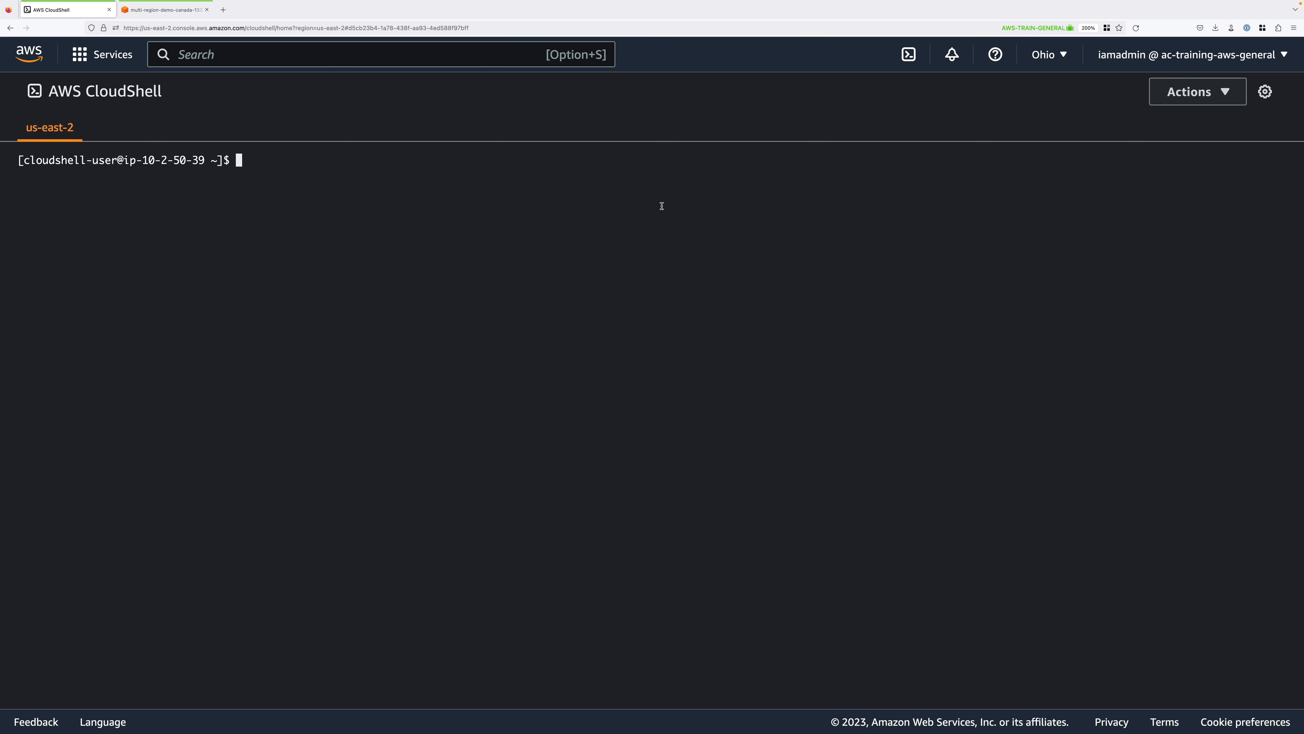
Generate a 10 MB random test file in the Ohio CloudShell with dd if=/dev/urandom of=test2.file bs=1M count=10
key("super+v")
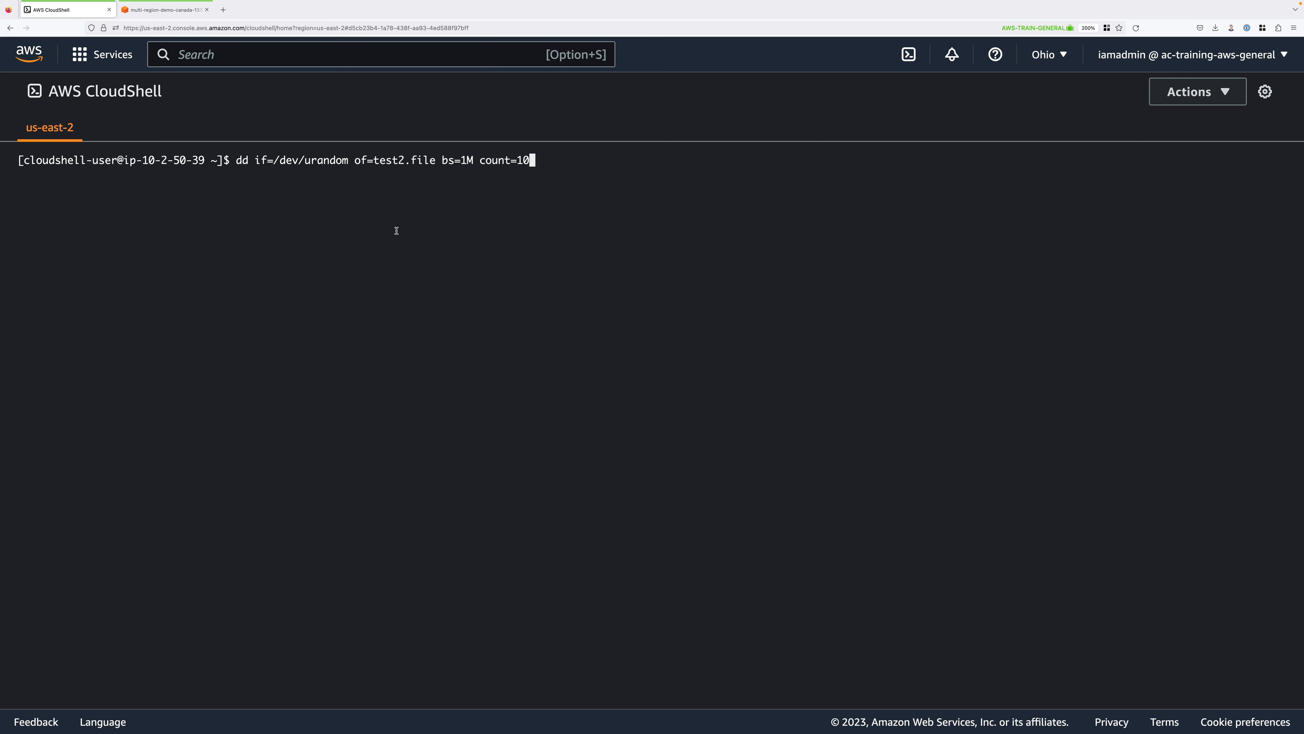
left_click_drag(374, 161, 438, 174)
left_click(438, 173)
key("Return")
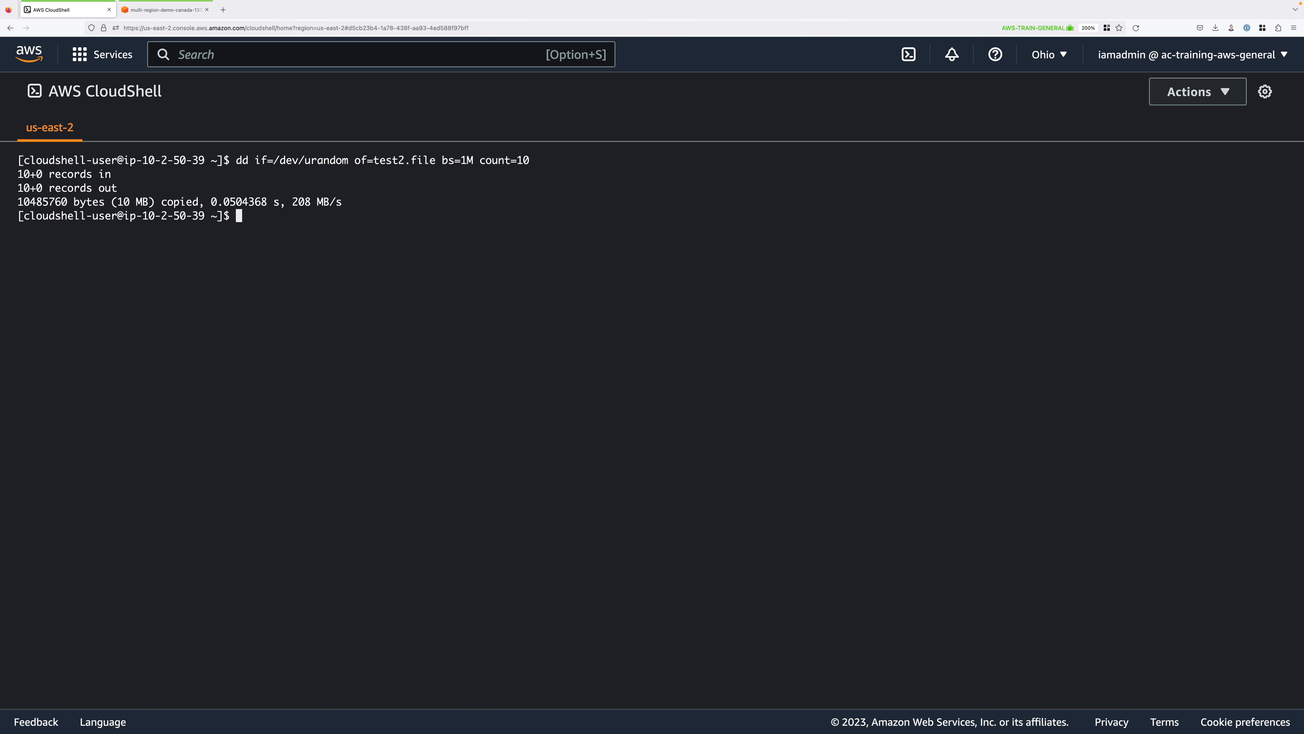
Copy the reallyreallycriticalcatdata access point's ARN from S3 and upload test2.file from CloudShell using aws s3 cp to s3:// plus that ARN
left_click(173, 11)
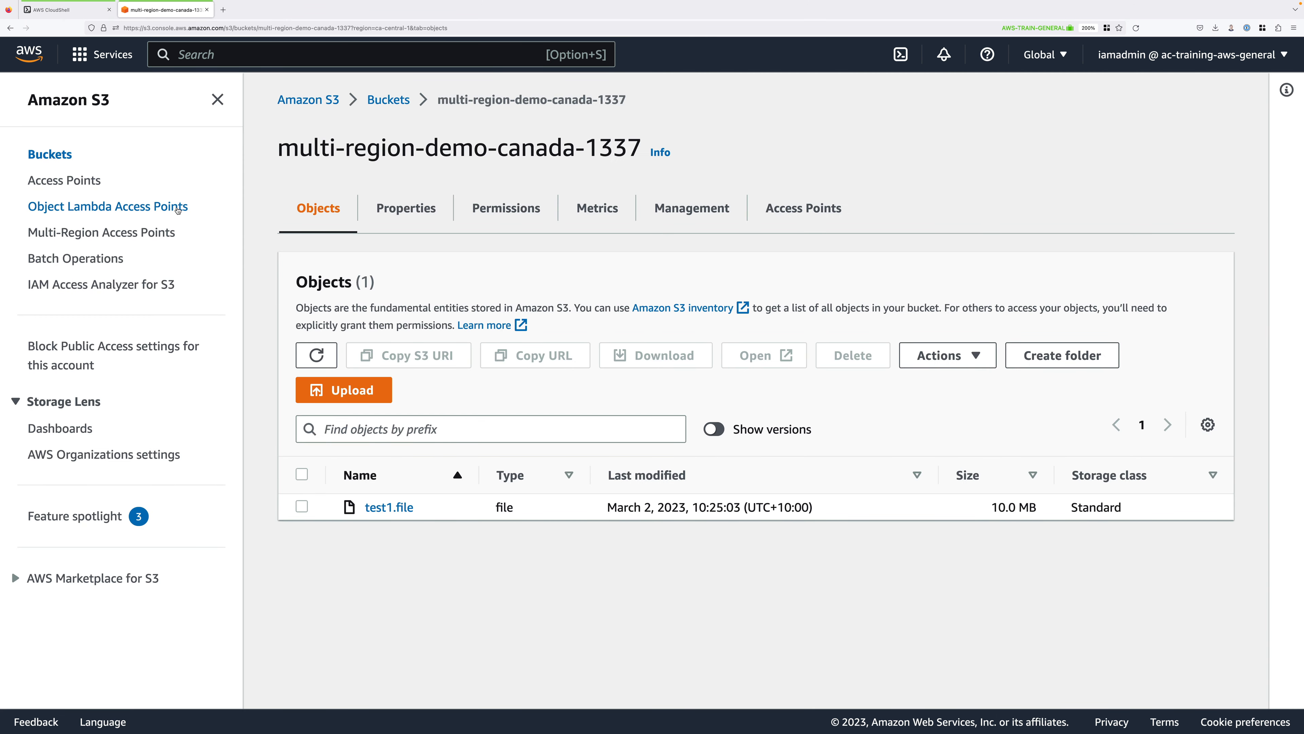
left_click(167, 233)
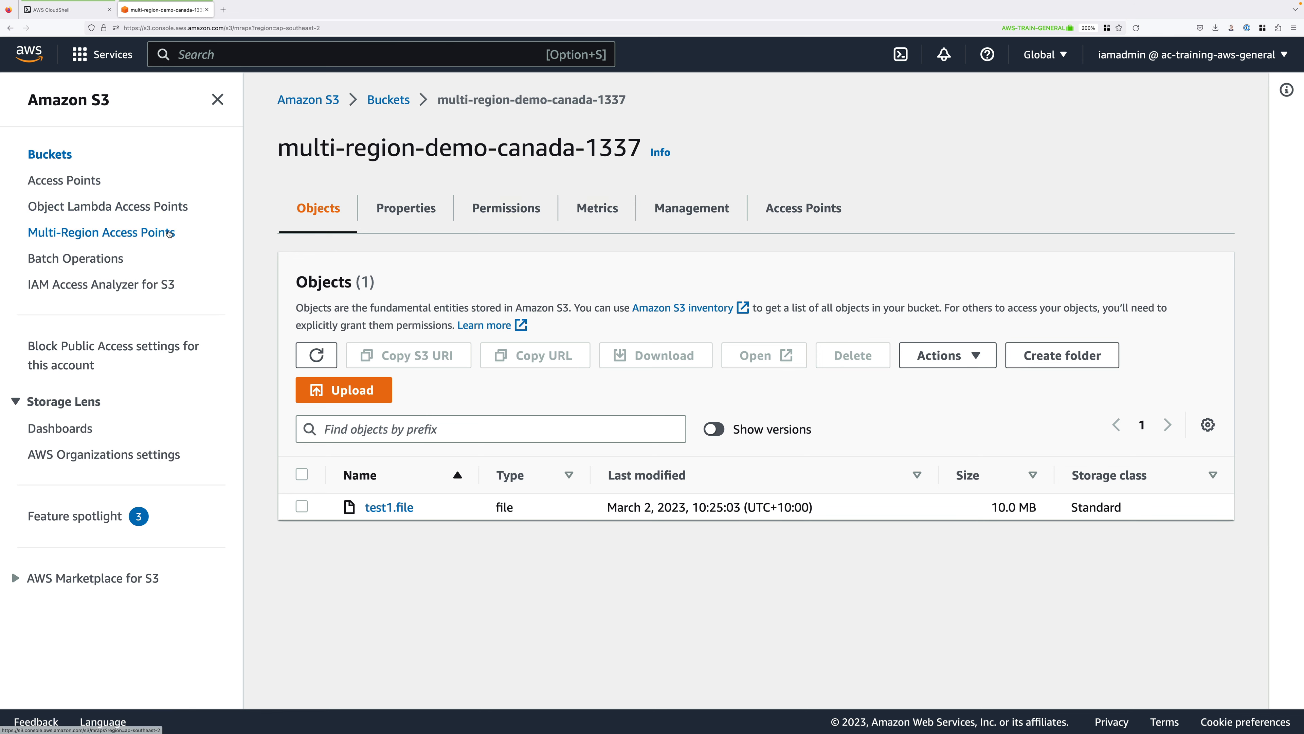
left_click(301, 337)
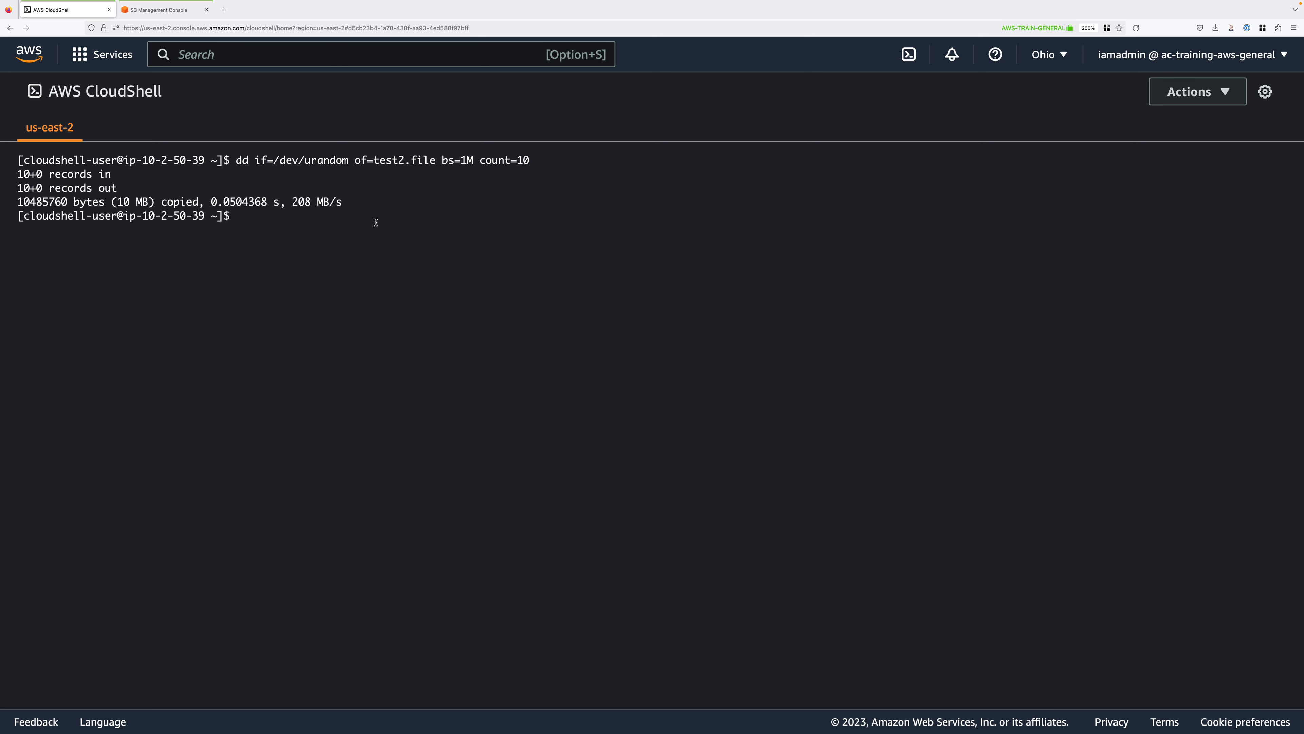
type("aws s3 cp test2.file s3://")
key("super+v")
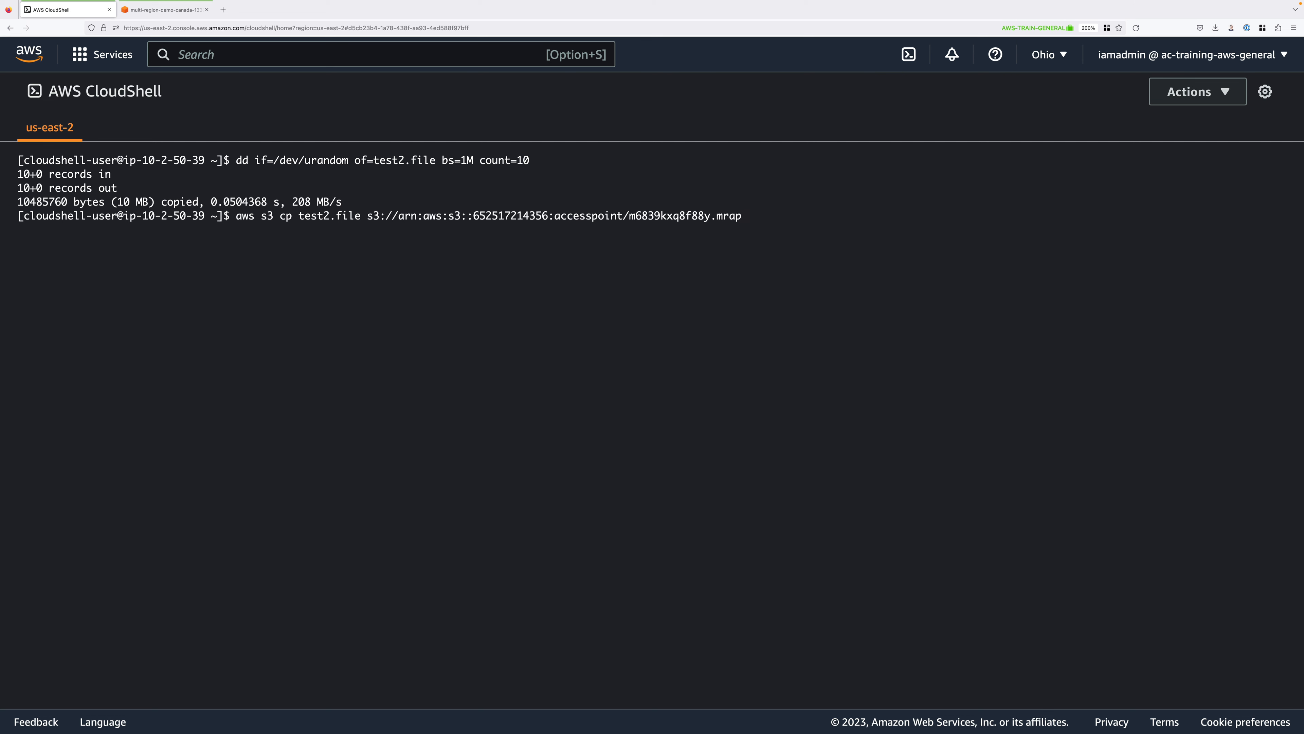
key("Return")
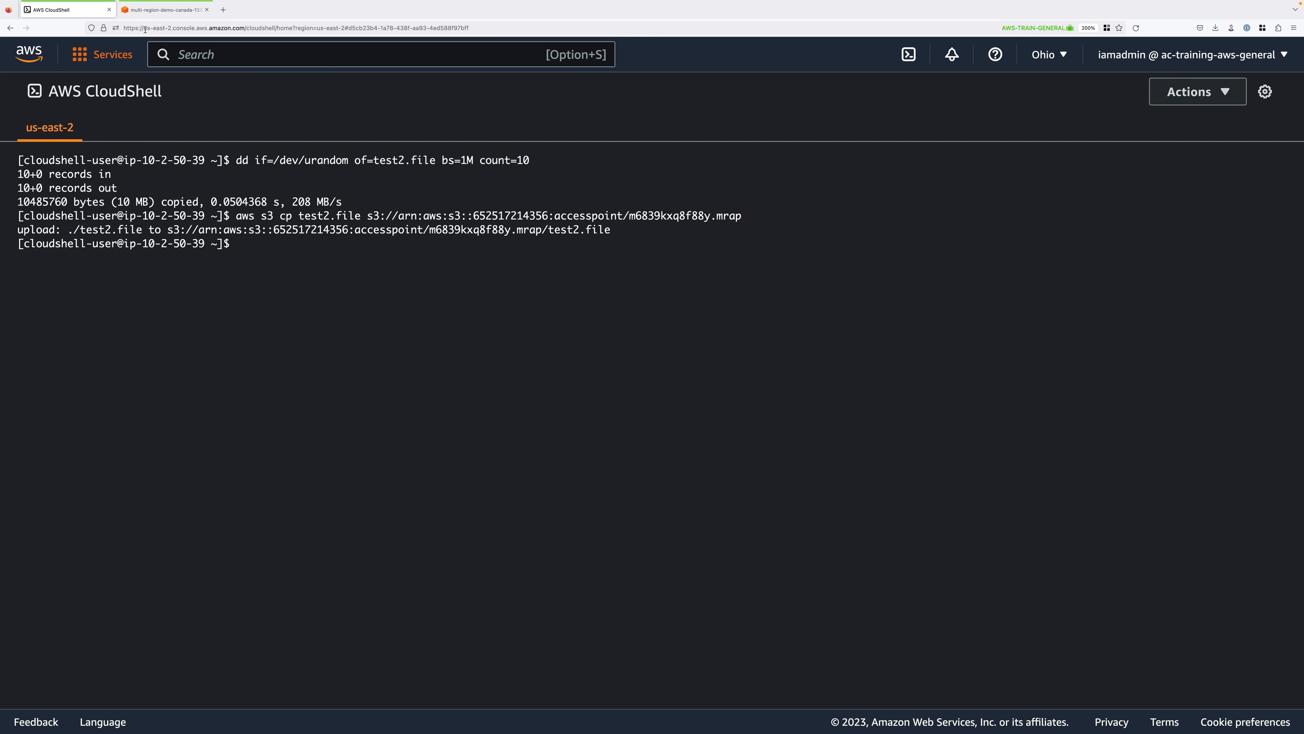
Refresh the object lists of multi-region-demo-canada-1337 and multi-region-demo-sydney-1337 in S3 to check both for test2.file
left_click(160, 12)
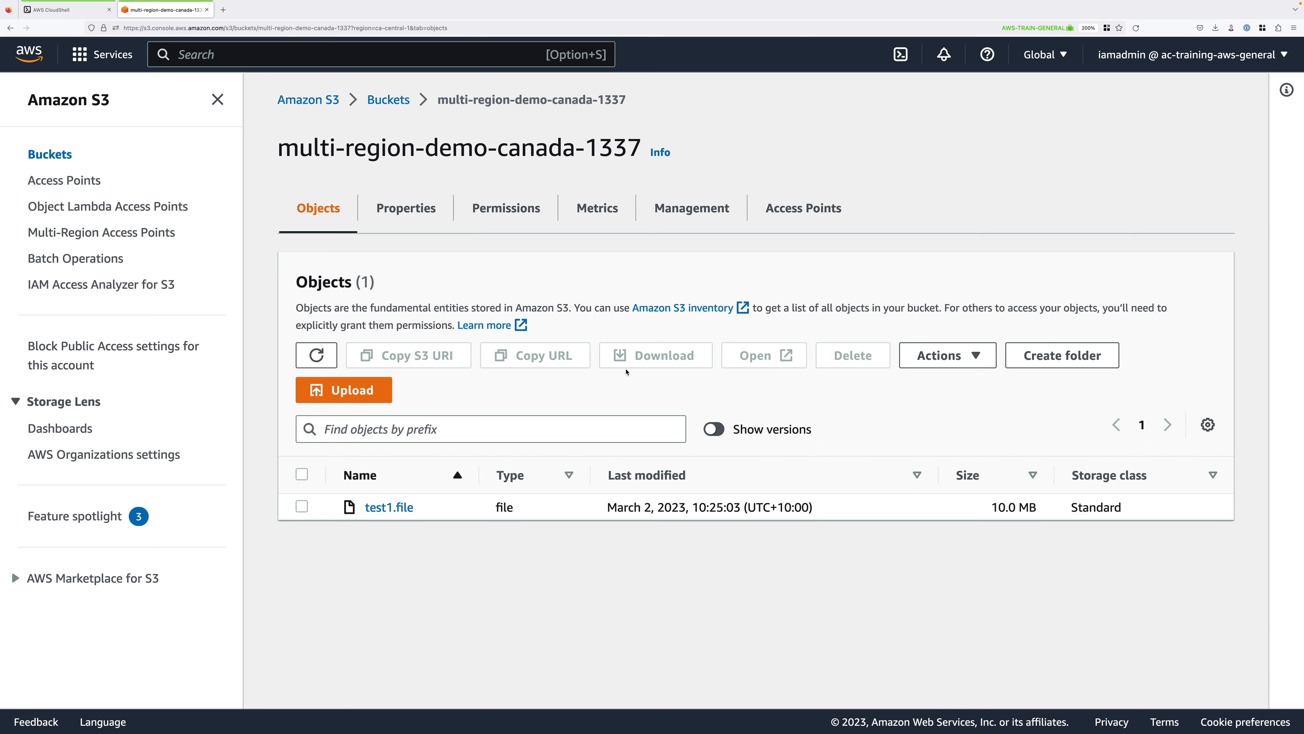
left_click(317, 355)
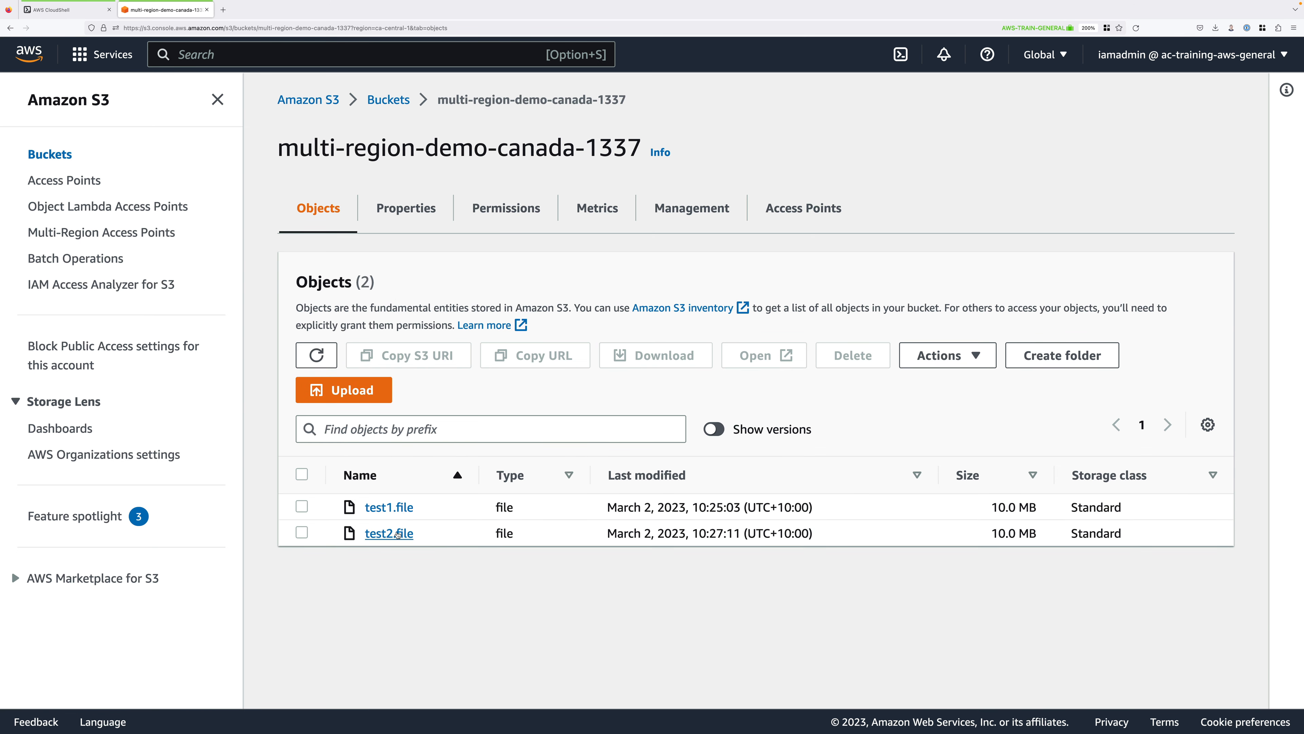
left_click(389, 100)
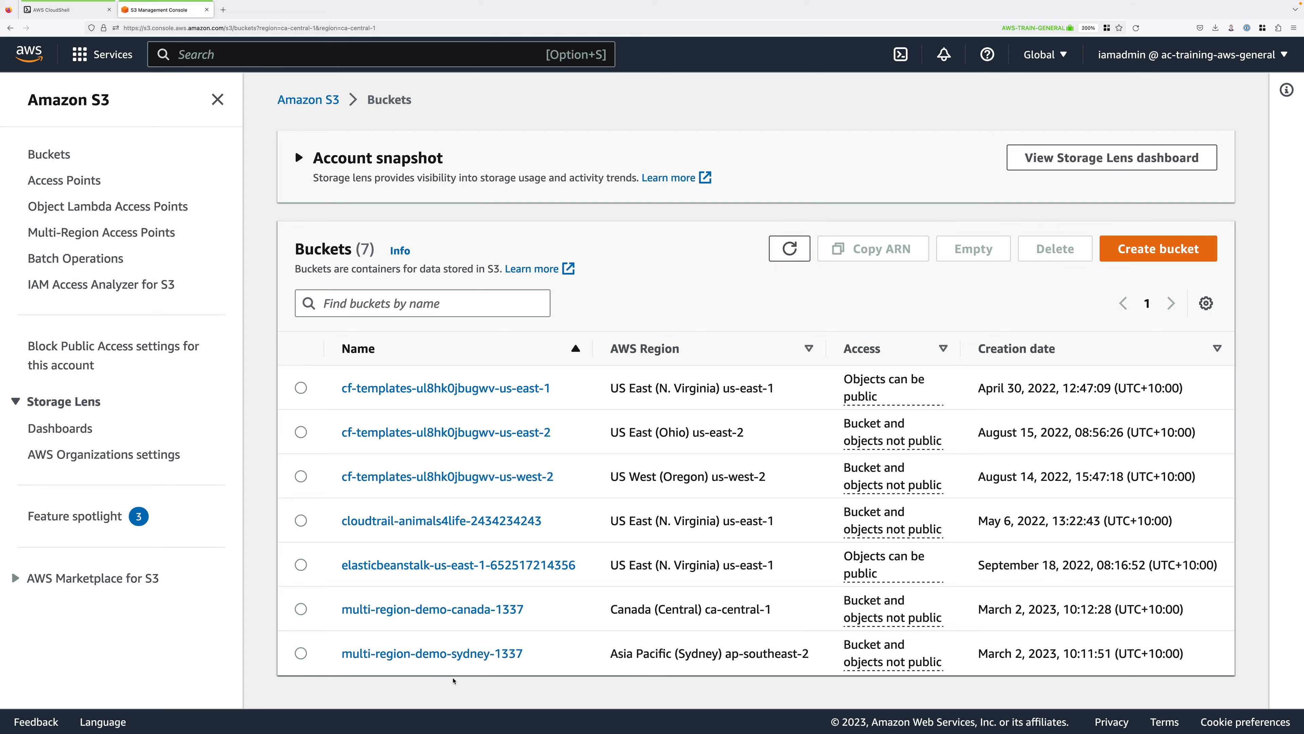
scroll(461, 663, "down", 3)
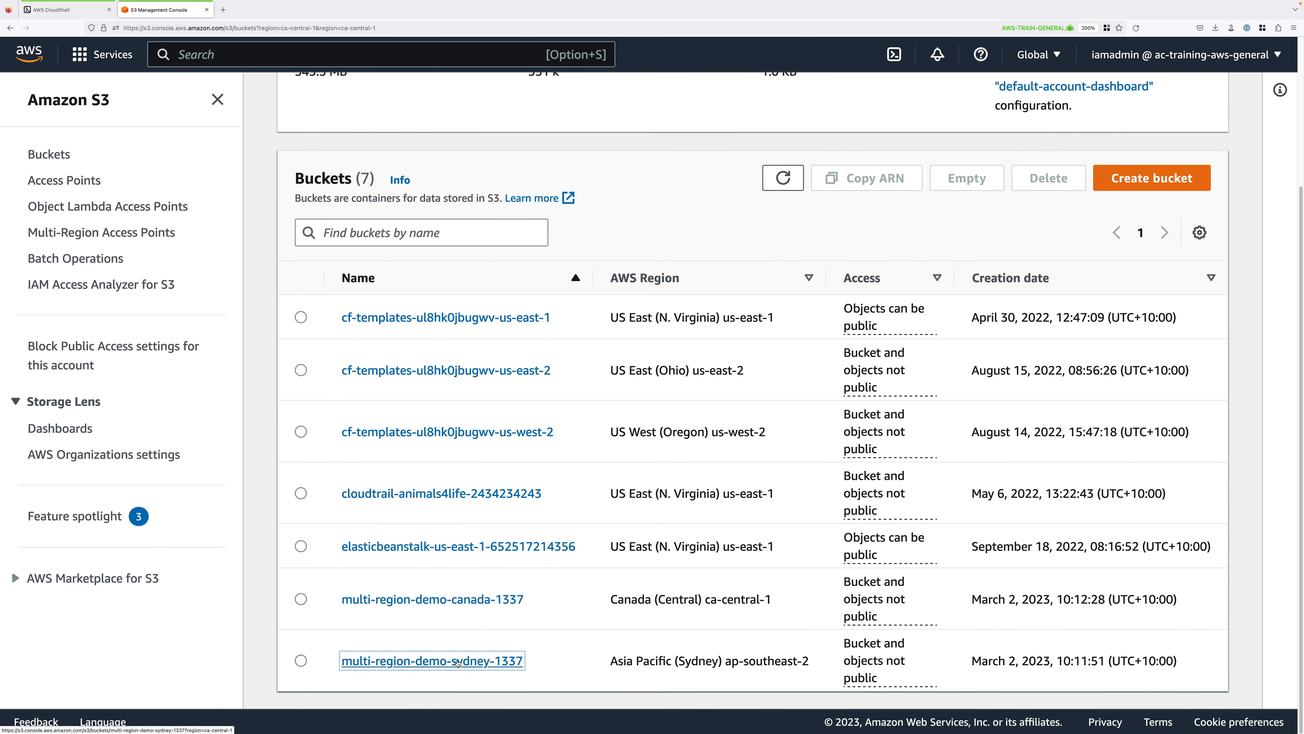
left_click(455, 661)
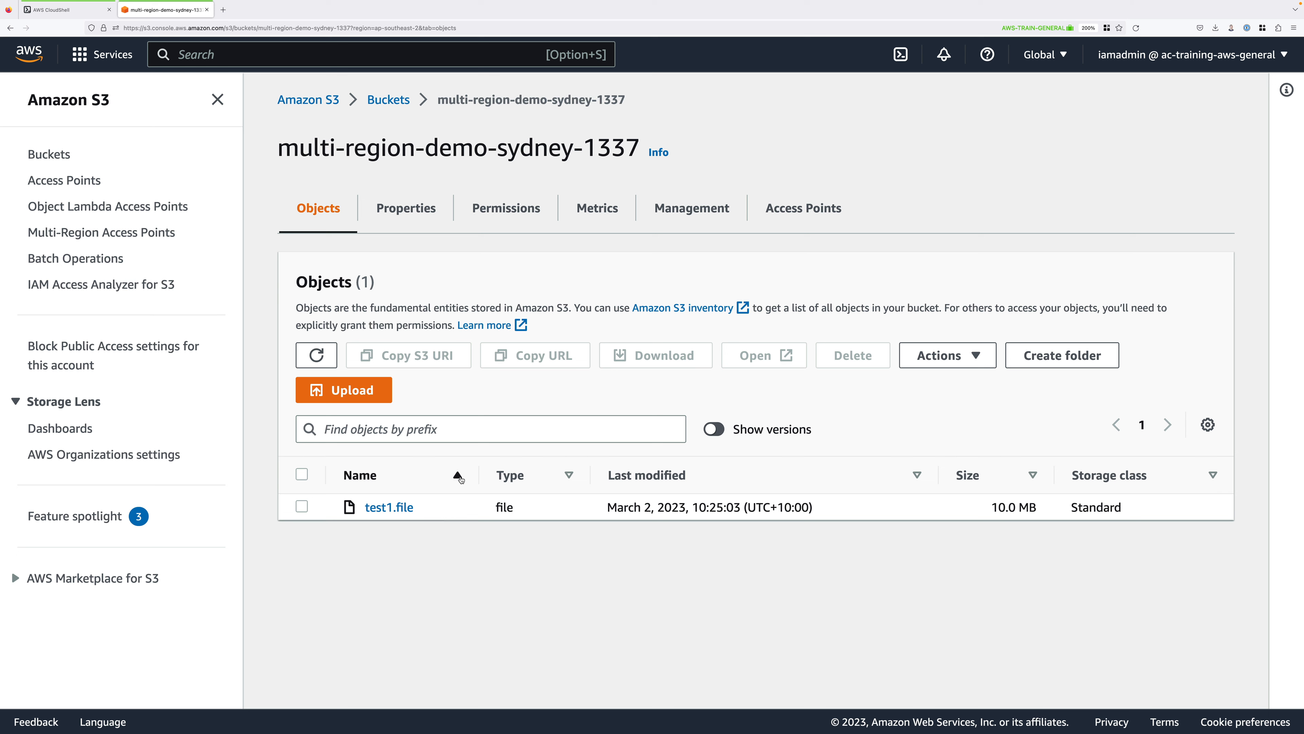
left_click(317, 356)
left_click(318, 355)
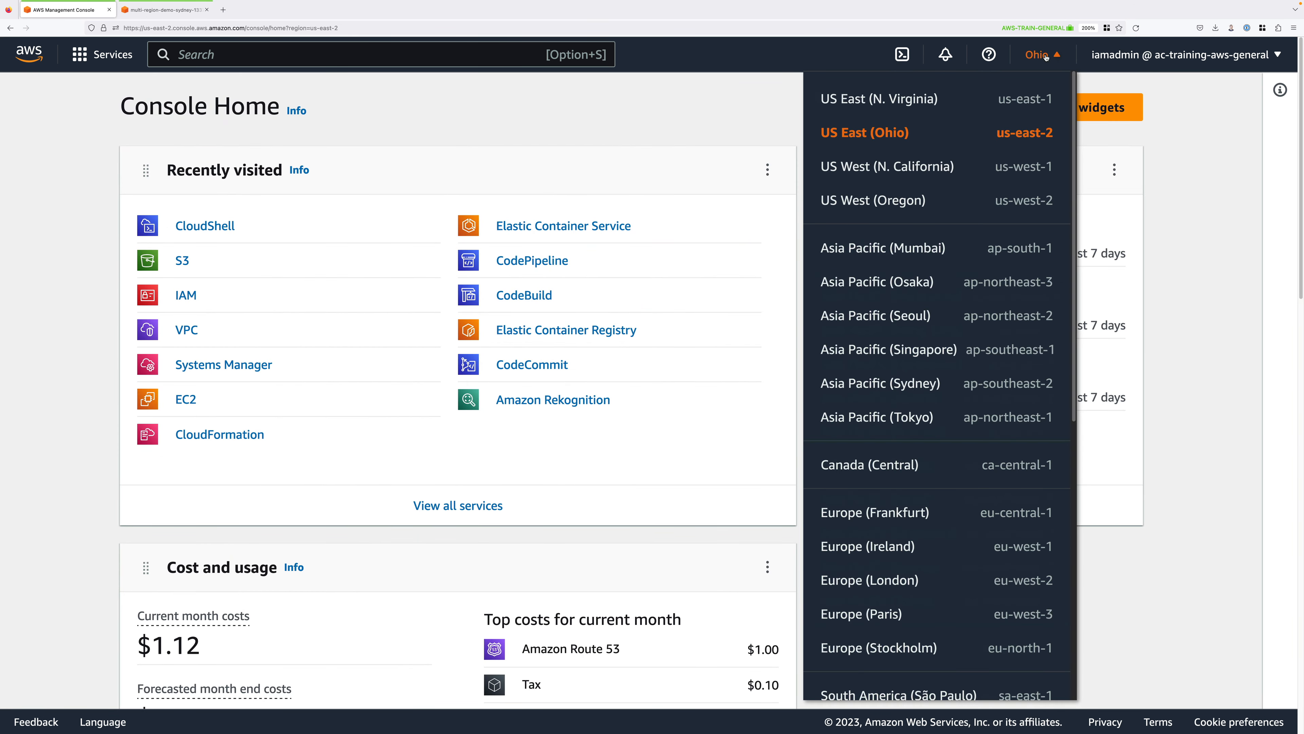
Switch CloudShell to Asia Pacific (Mumbai) ap-south-1 and run dd if=/dev/urandom of=test3.file bs=1M count=10
left_click(1031, 249)
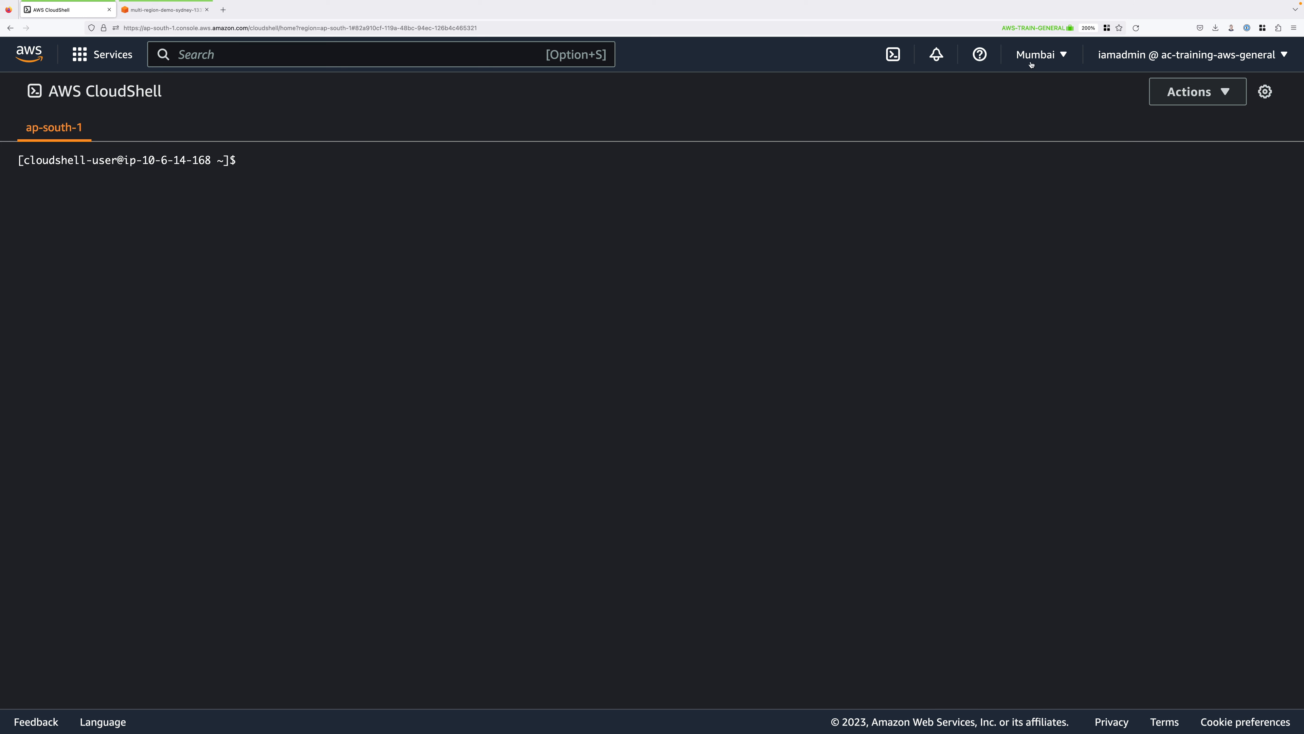
type("dd if=/dev/urandom of=test3.file bs=1M count=10")
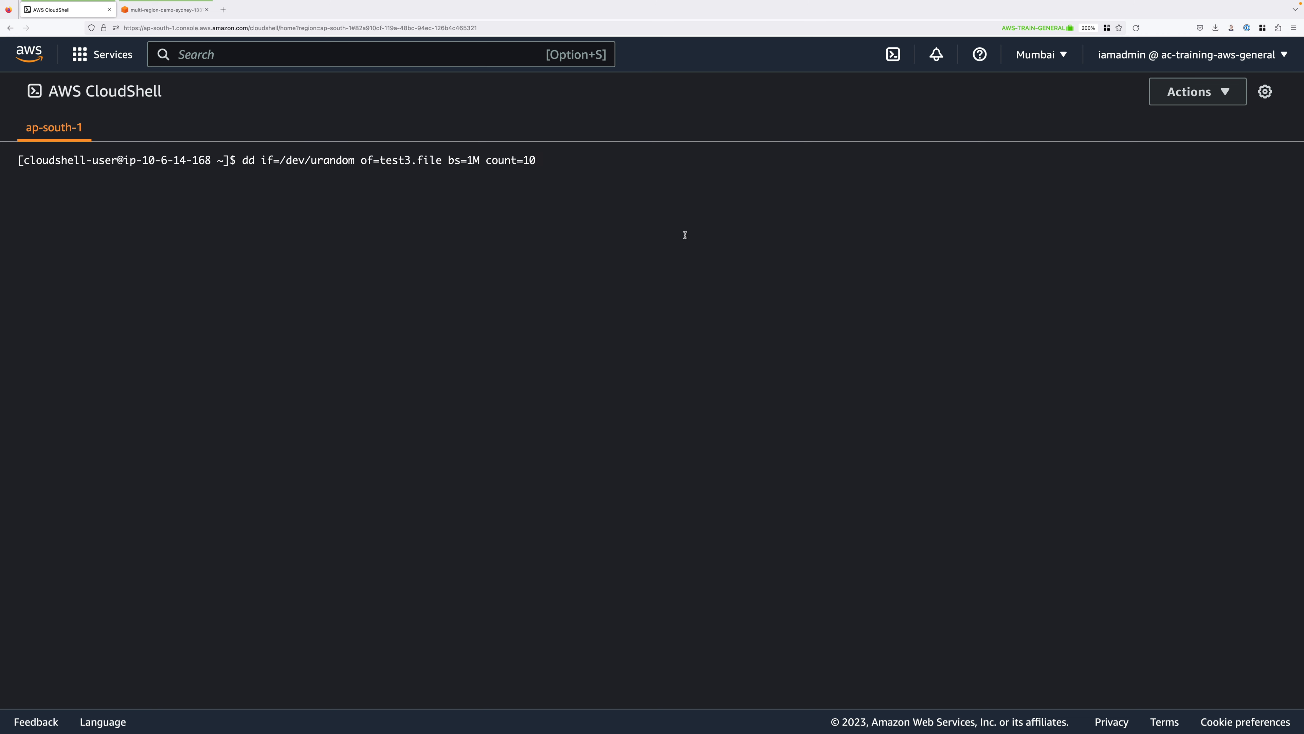
key("Return")
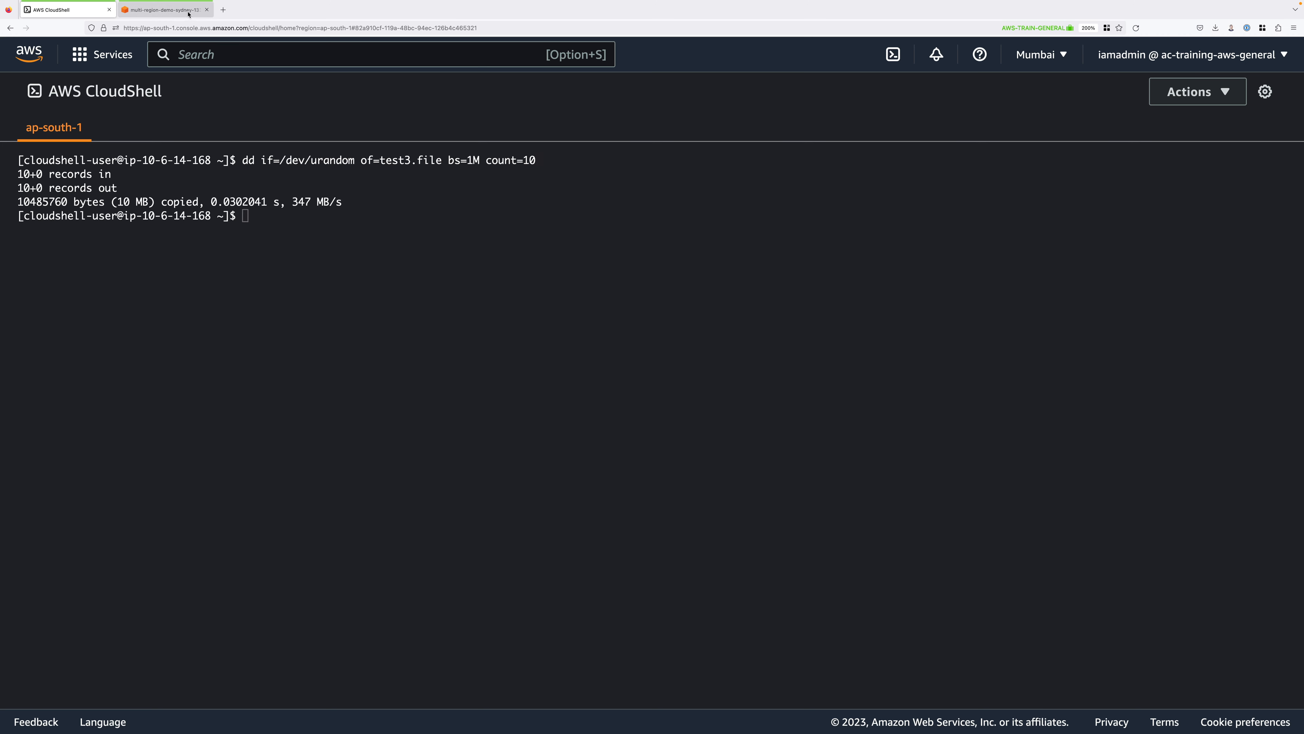
From the S3 bucket list, open multi-region-demo-canada-1337 and multi-region-demo-sydney-1337 in separate browser tabs and view their objects
left_click(164, 10)
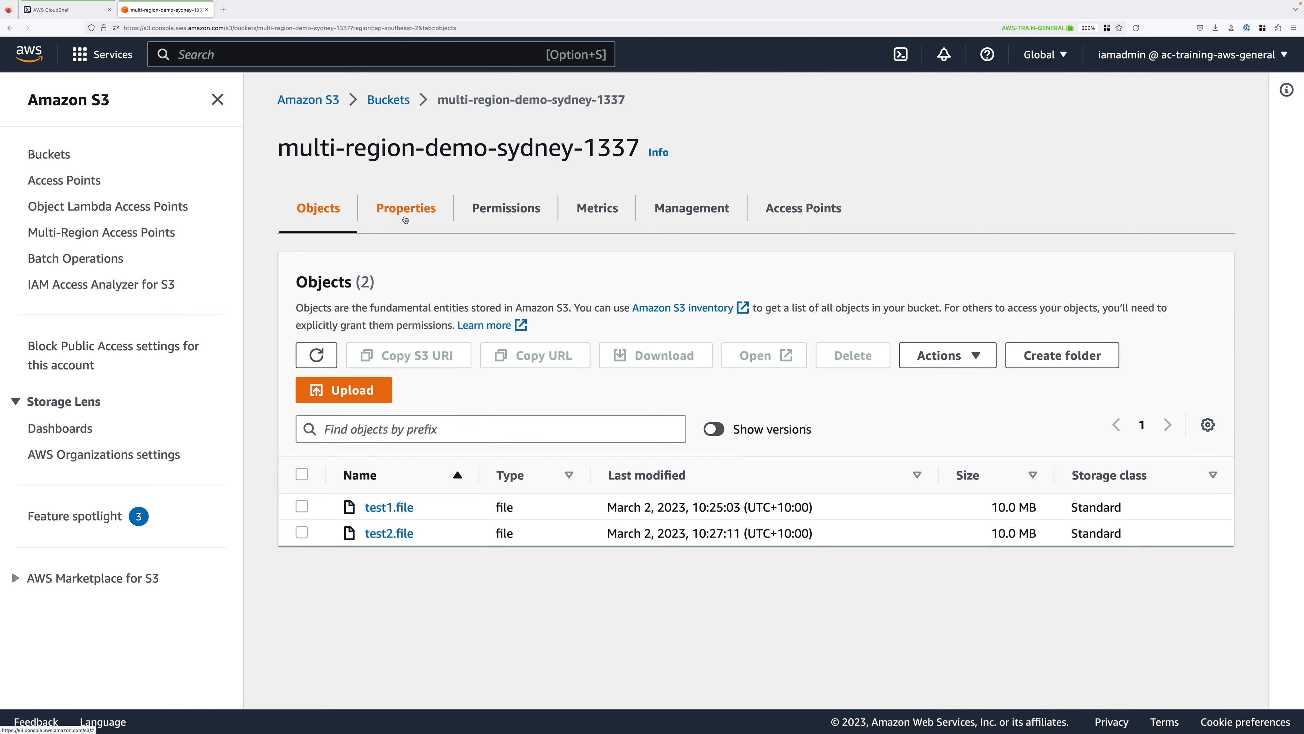
left_click(80, 159)
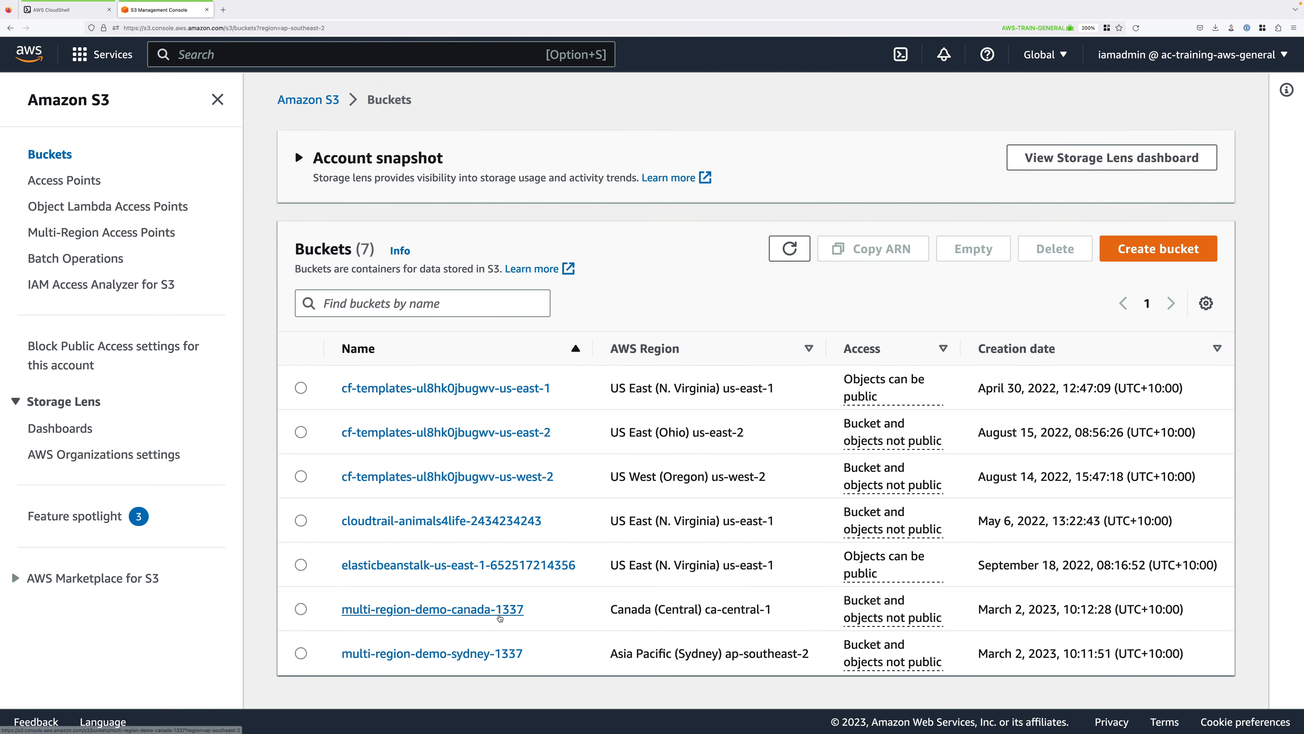
right_click(514, 592)
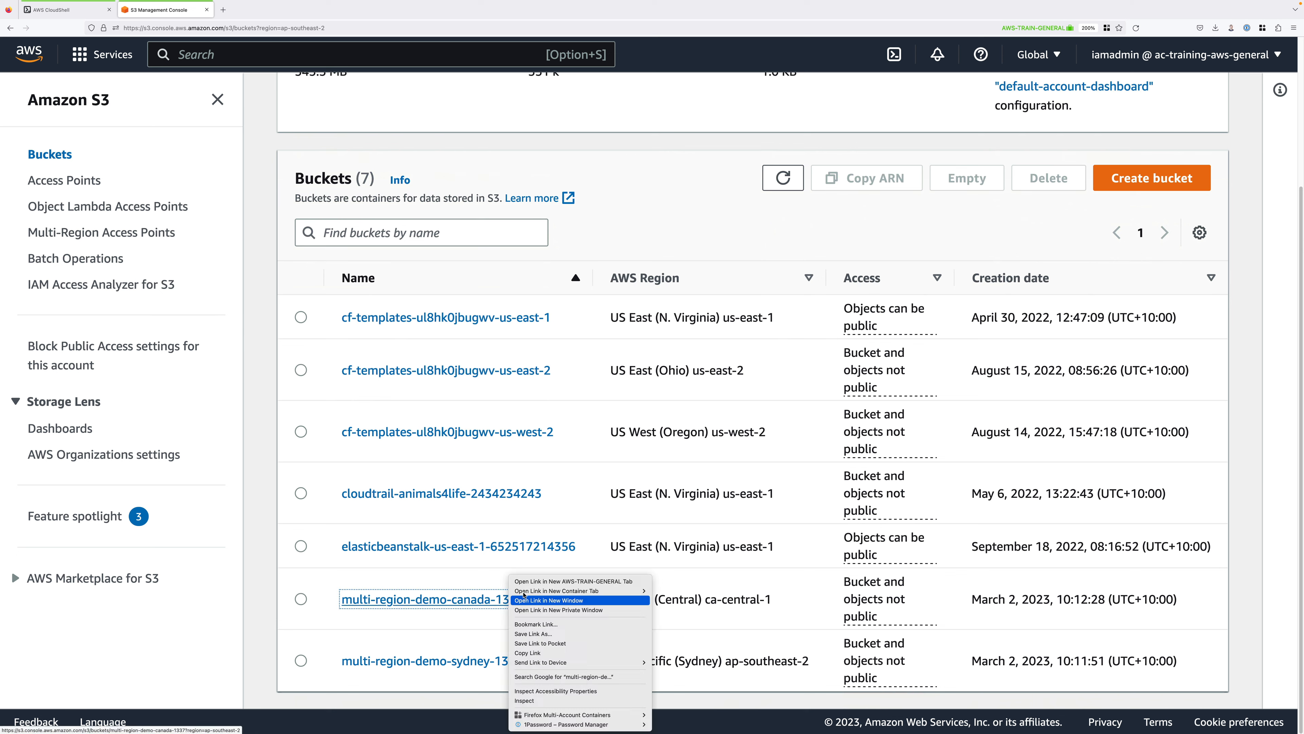
right_click(497, 661)
left_click(516, 590)
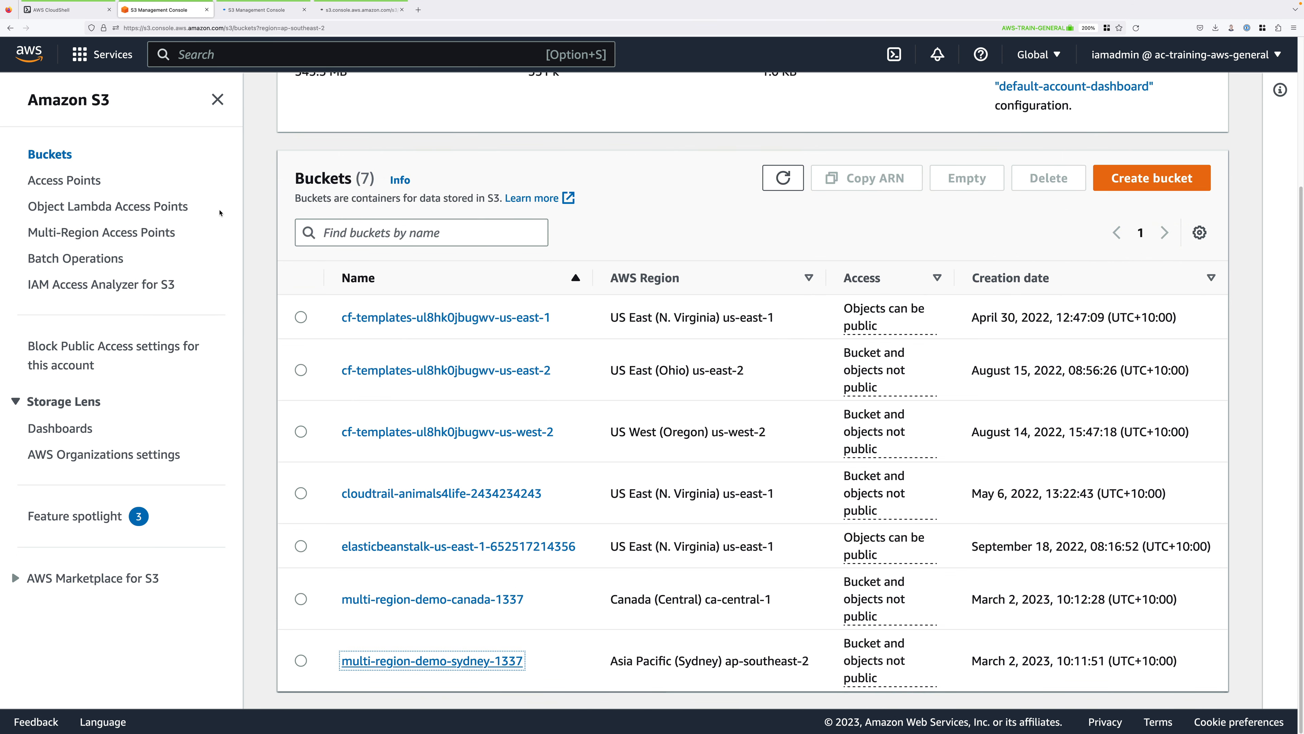
left_click(276, 16)
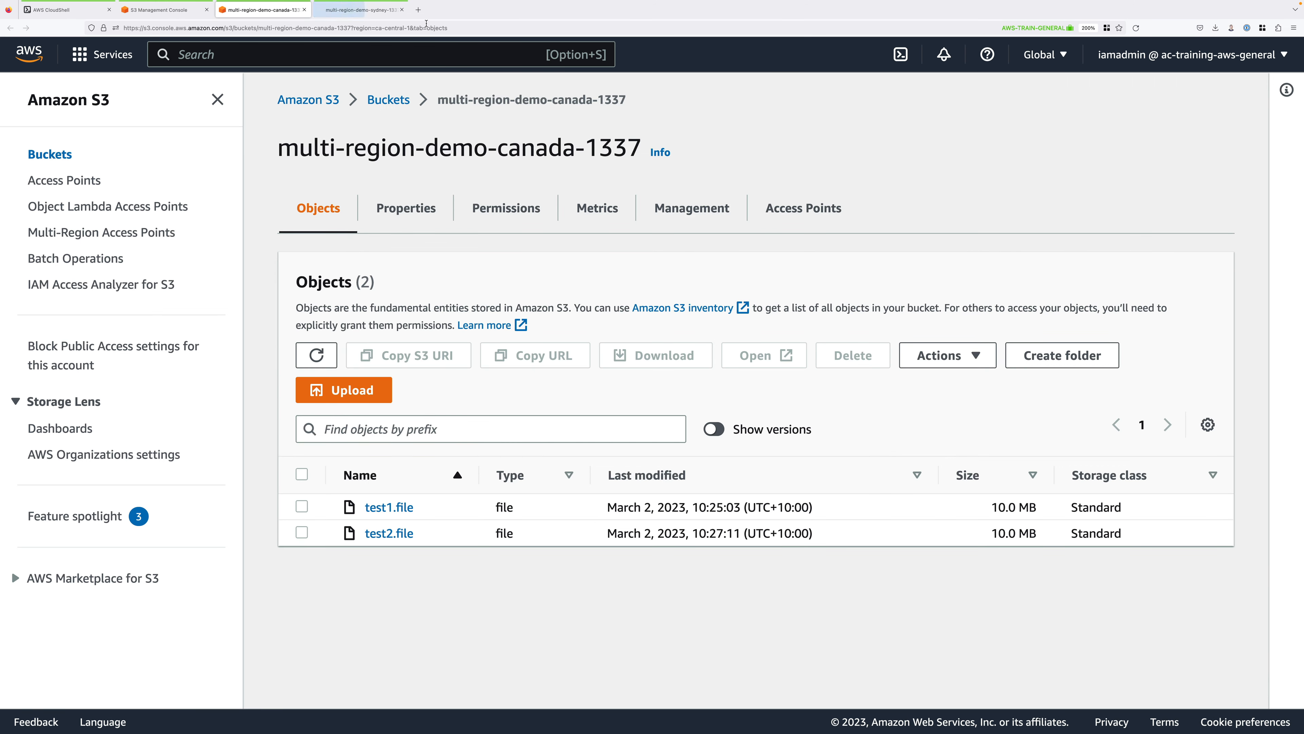
key("ctrl+Tab")
left_click(255, 12)
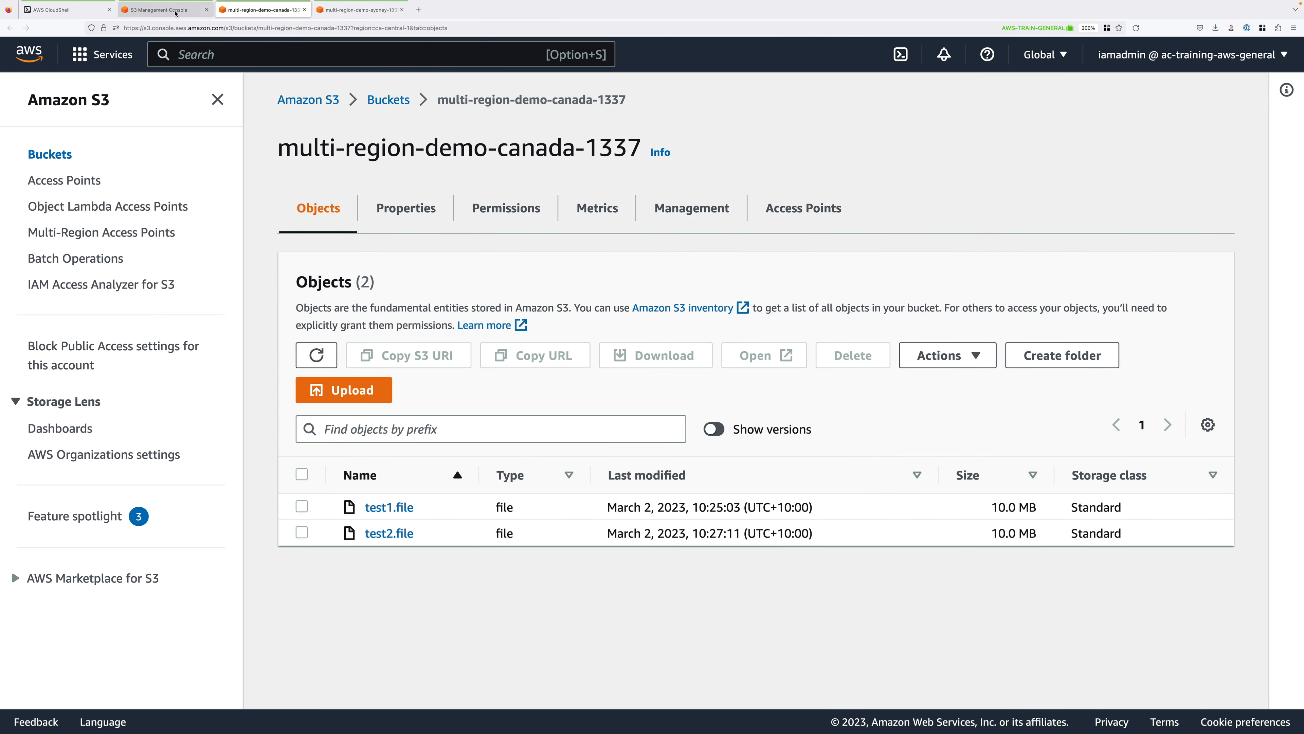
Copy the ARN of the reallyreallycriticalcatdata Multi-Region Access Point in S3
left_click(176, 15)
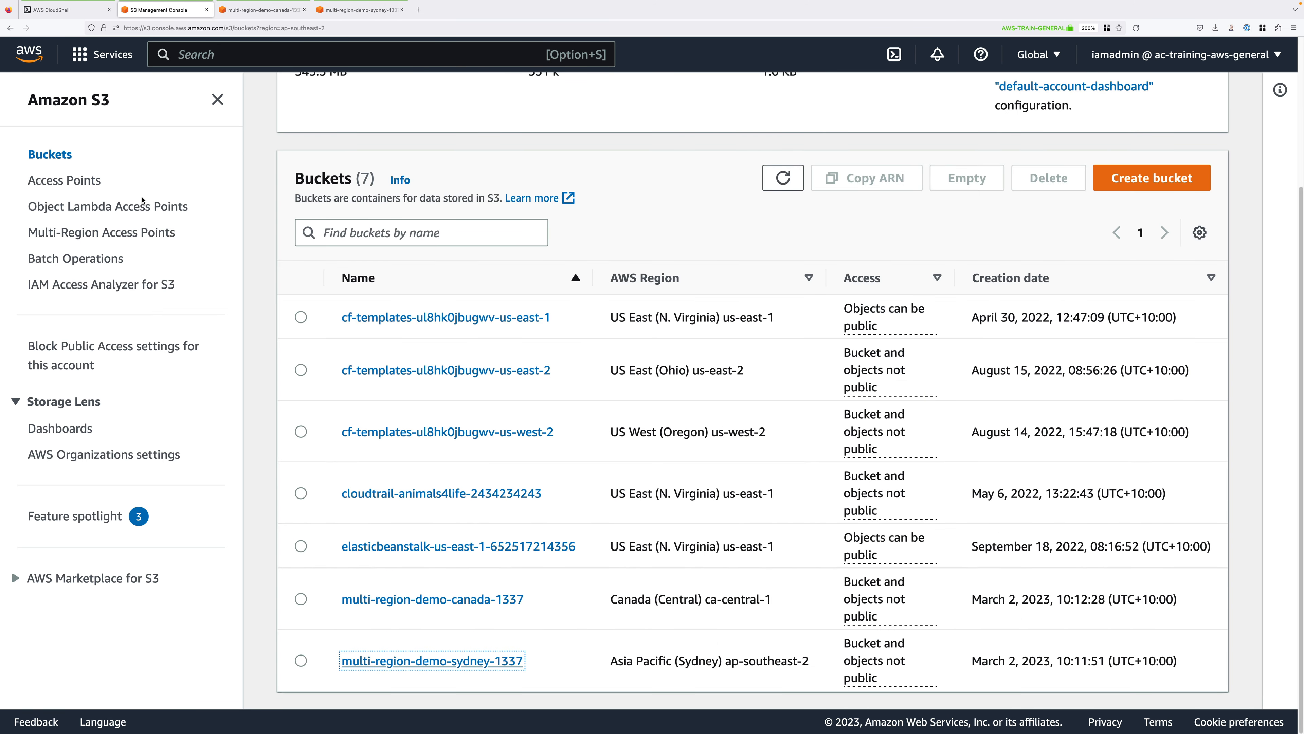
left_click(170, 234)
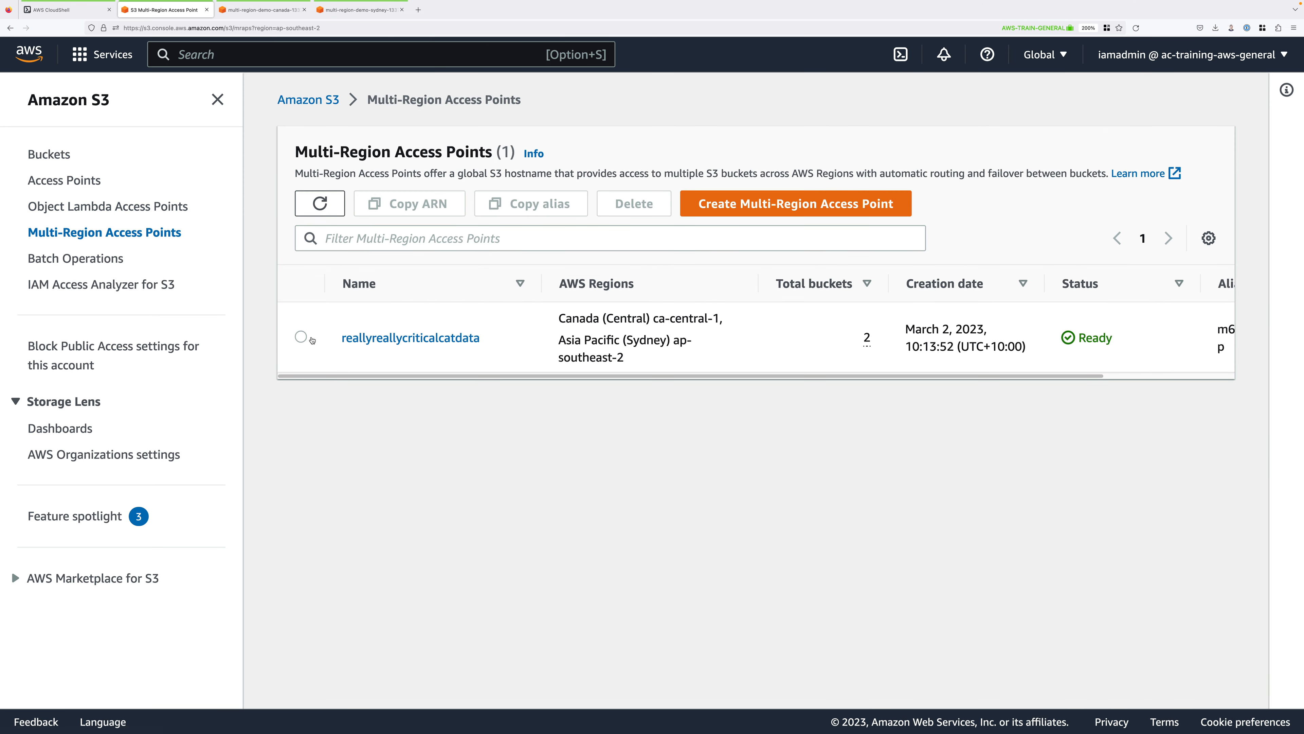
left_click(301, 337)
left_click(409, 203)
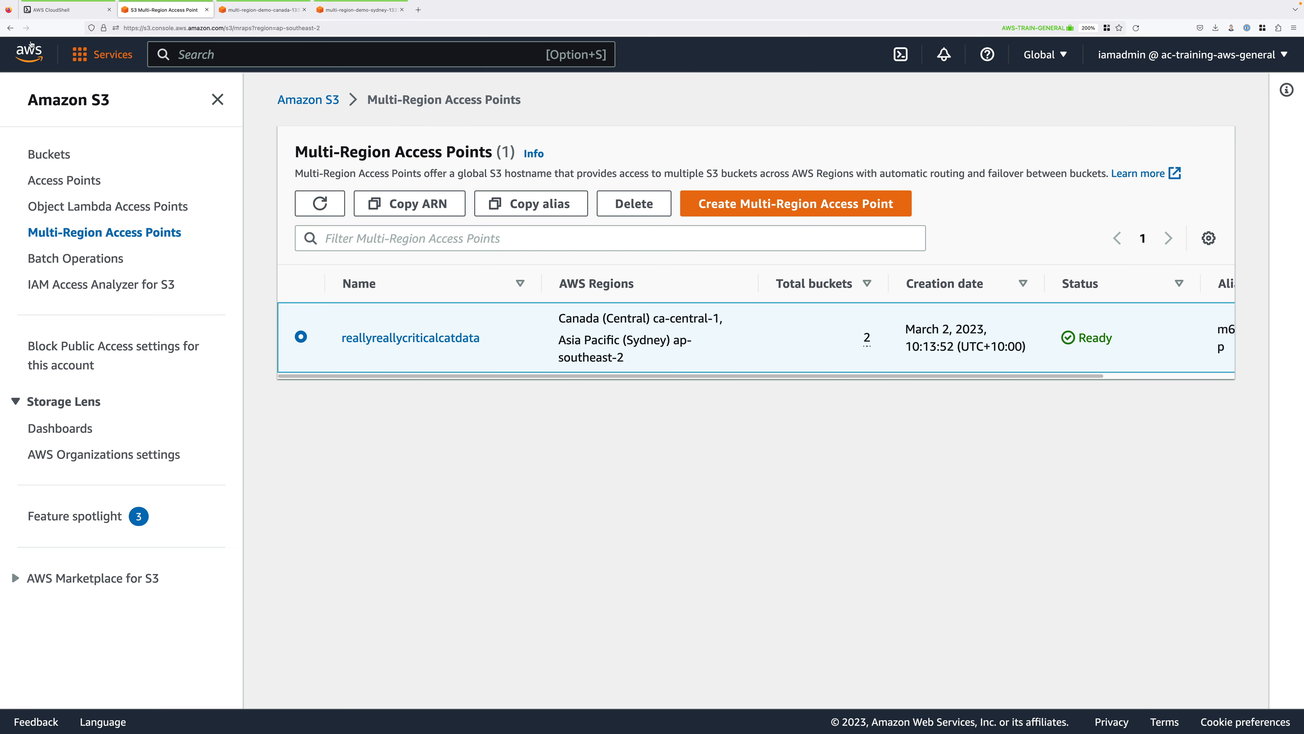
Return to the Mumbai CloudShell and upload test3.file using aws s3 cp to s3:// followed by the copied access point ARN
left_click(74, 11)
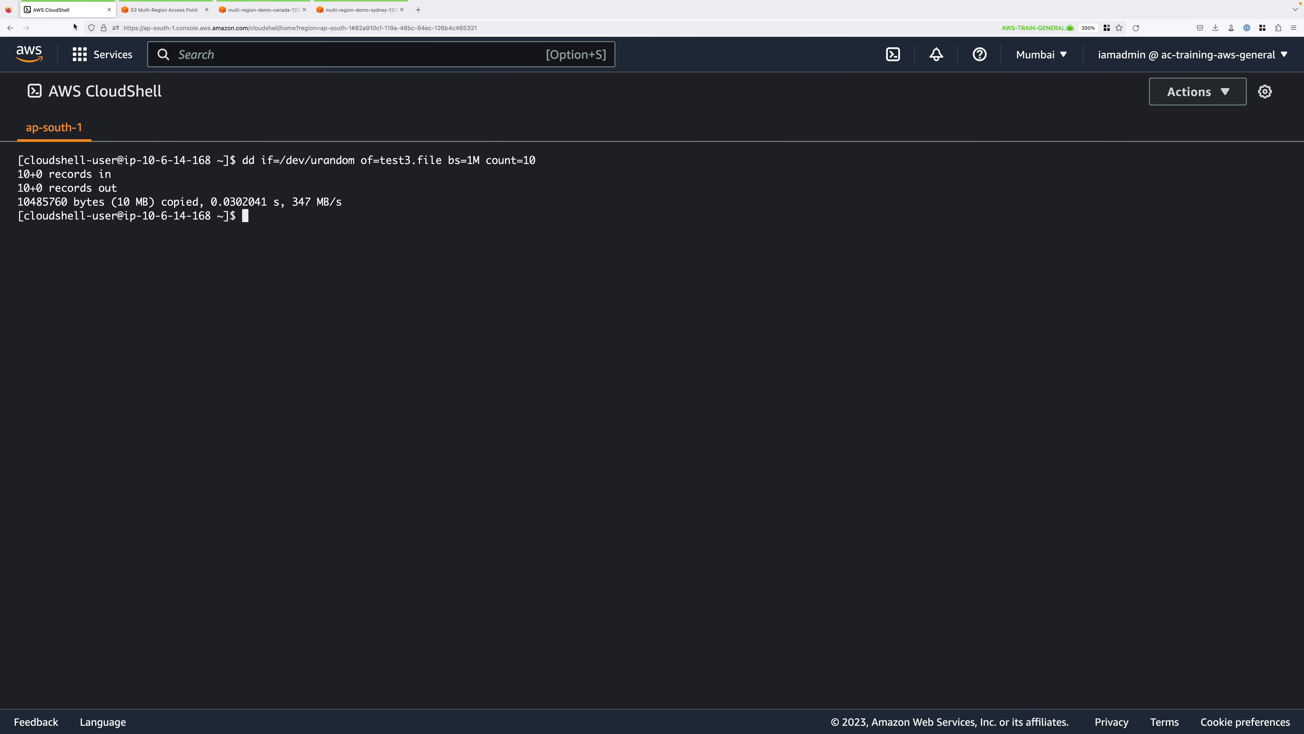
type("aws s3 cp test3.file s")
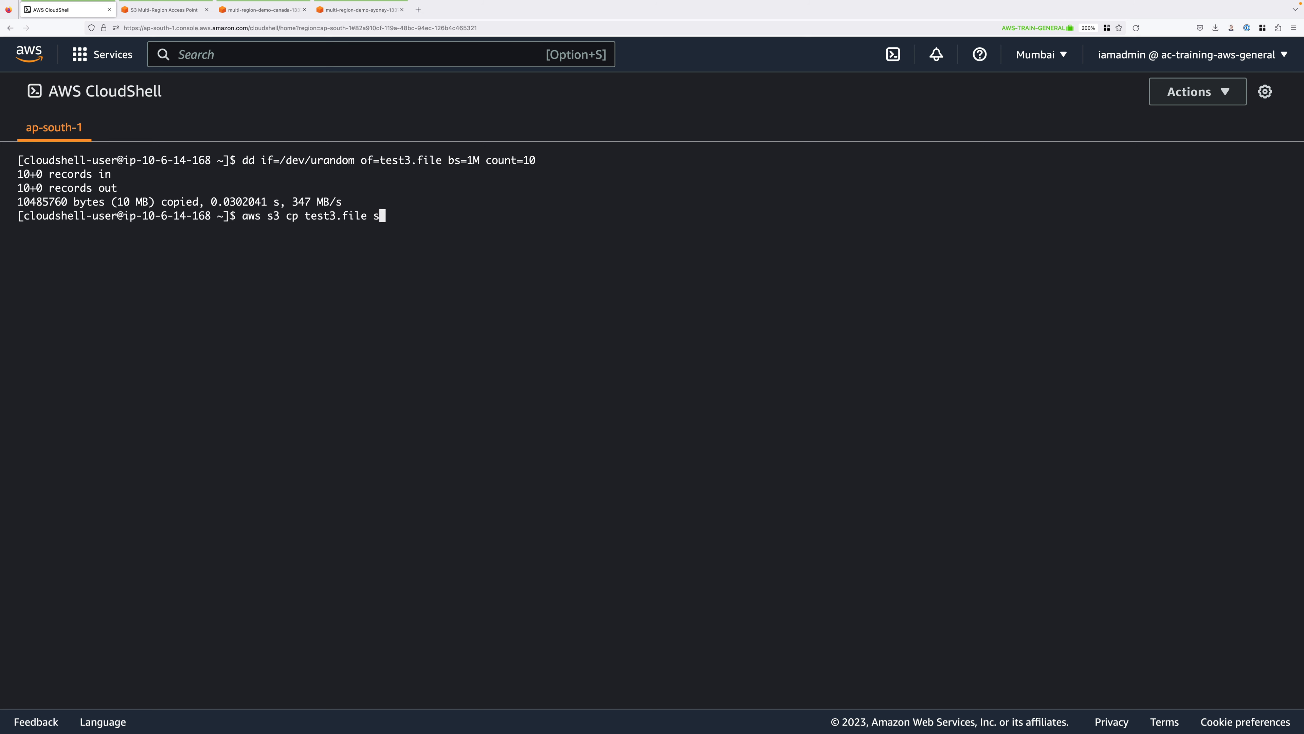
type("3://")
key("super+v")
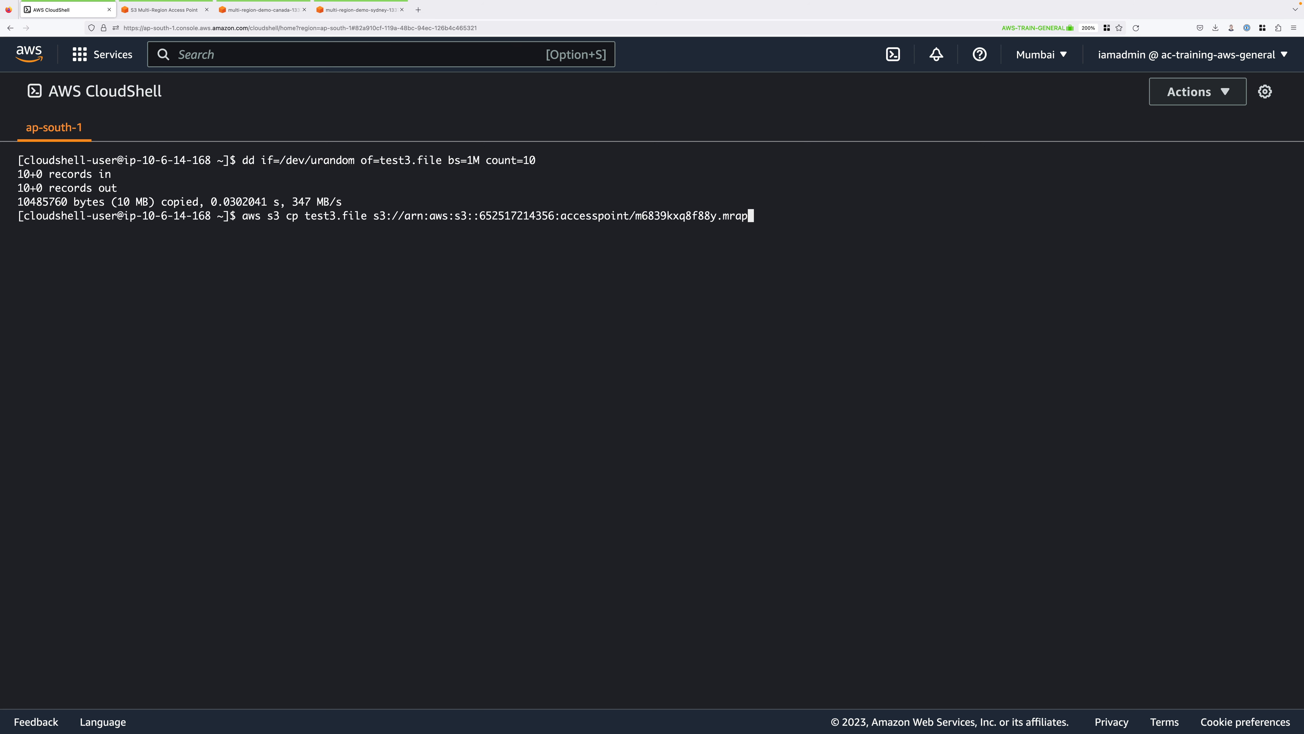
key("Return")
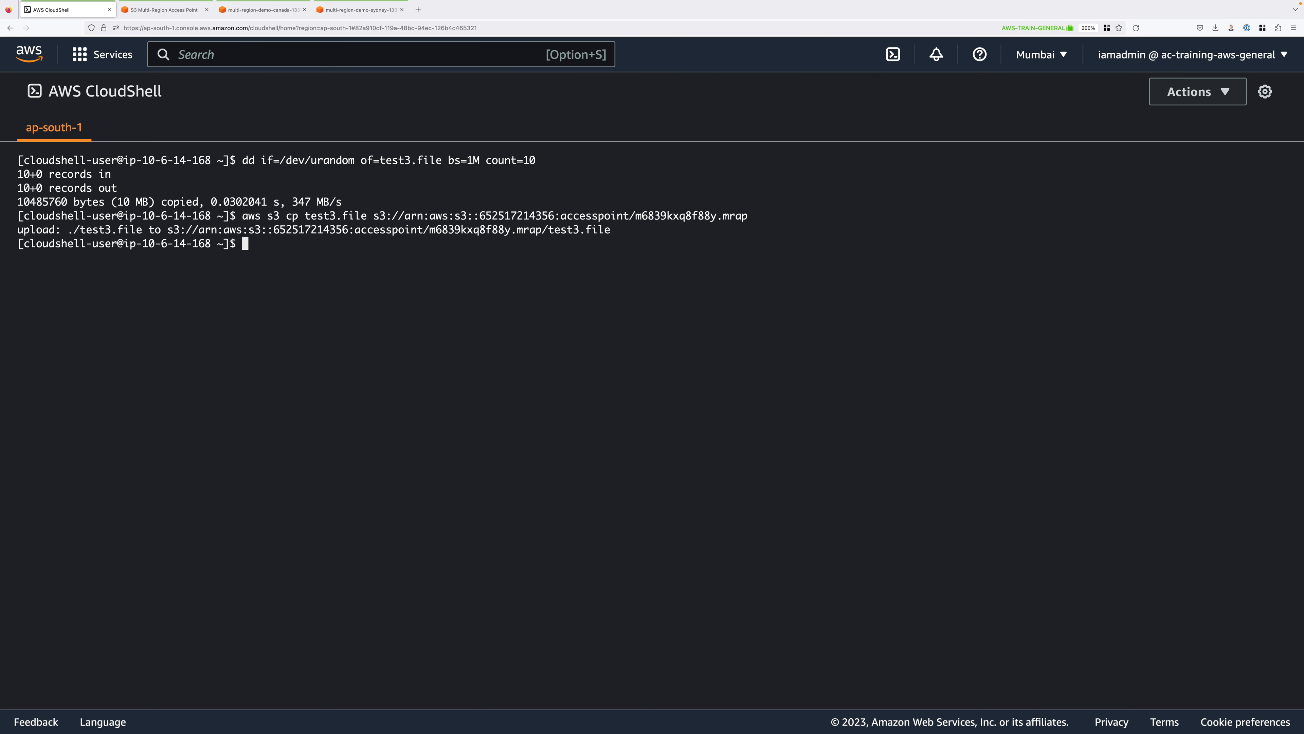
Refresh the object lists of multi-region-demo-sydney-1337 and multi-region-demo-canada-1337 to check both for test3.file
left_click(362, 10)
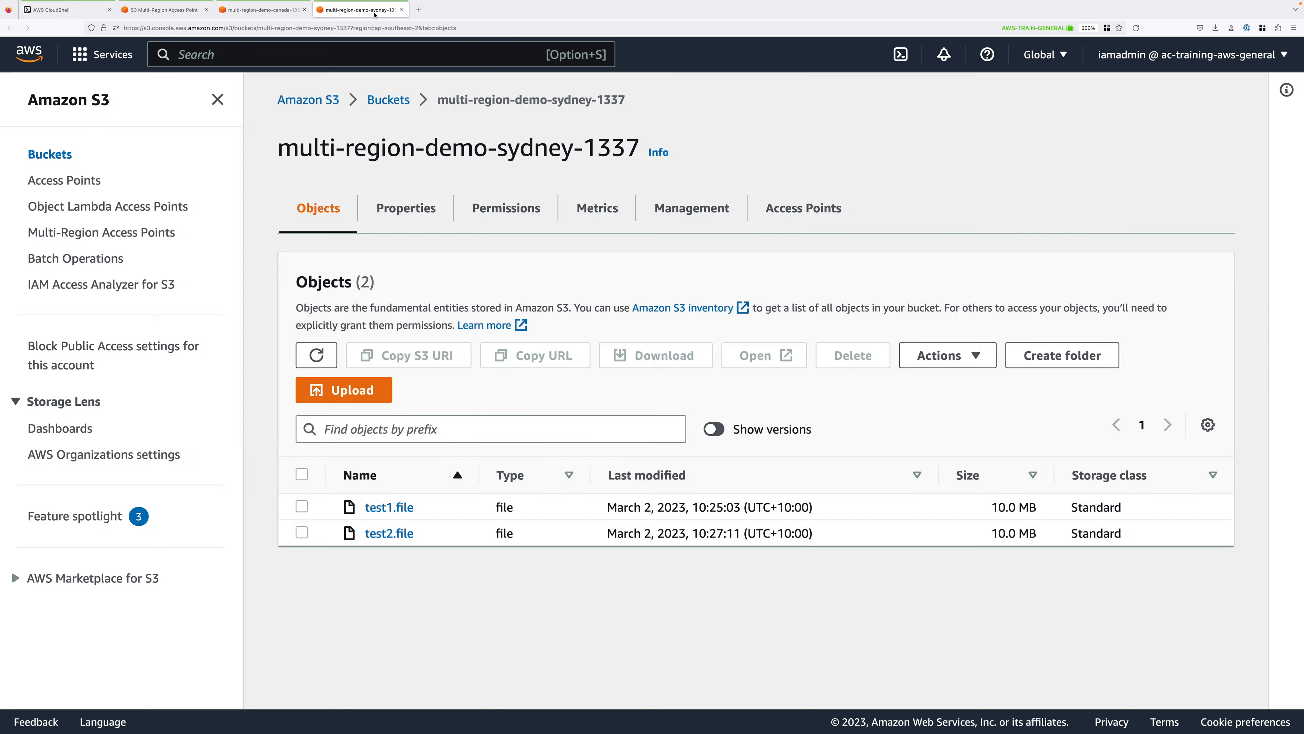
left_click(327, 366)
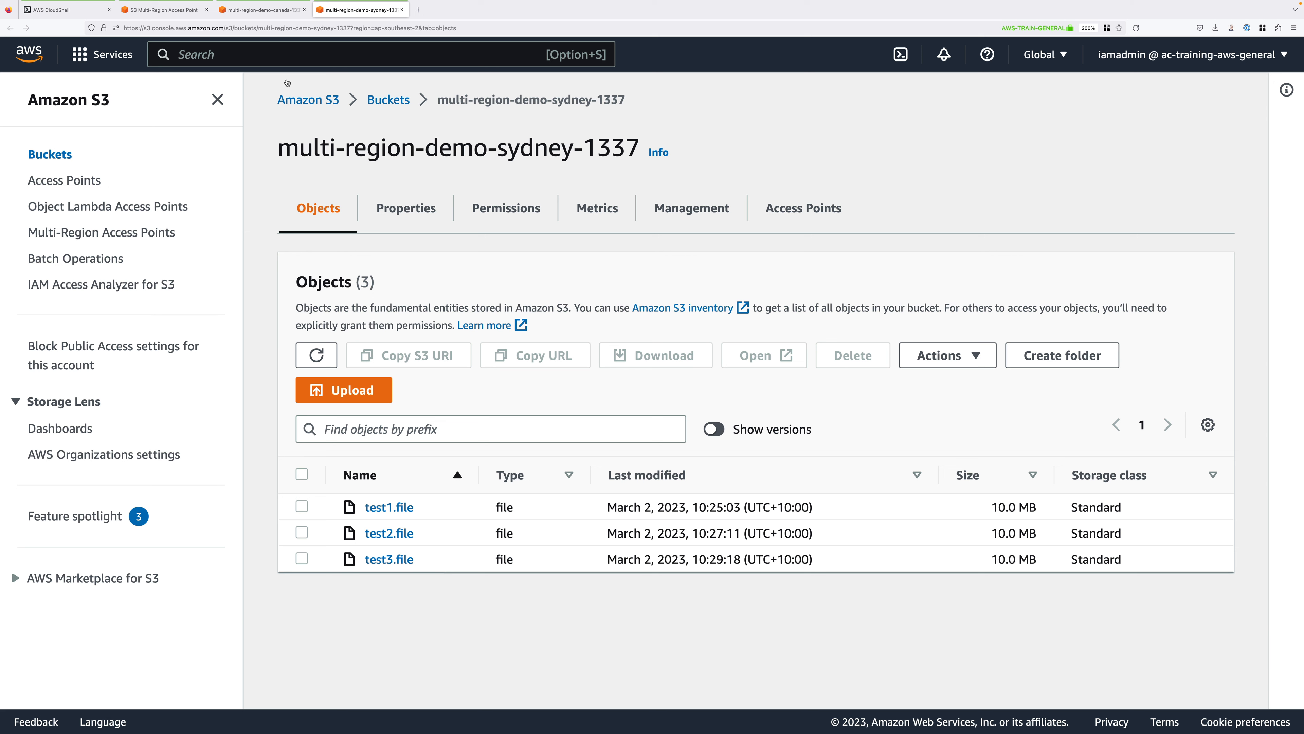
left_click(262, 9)
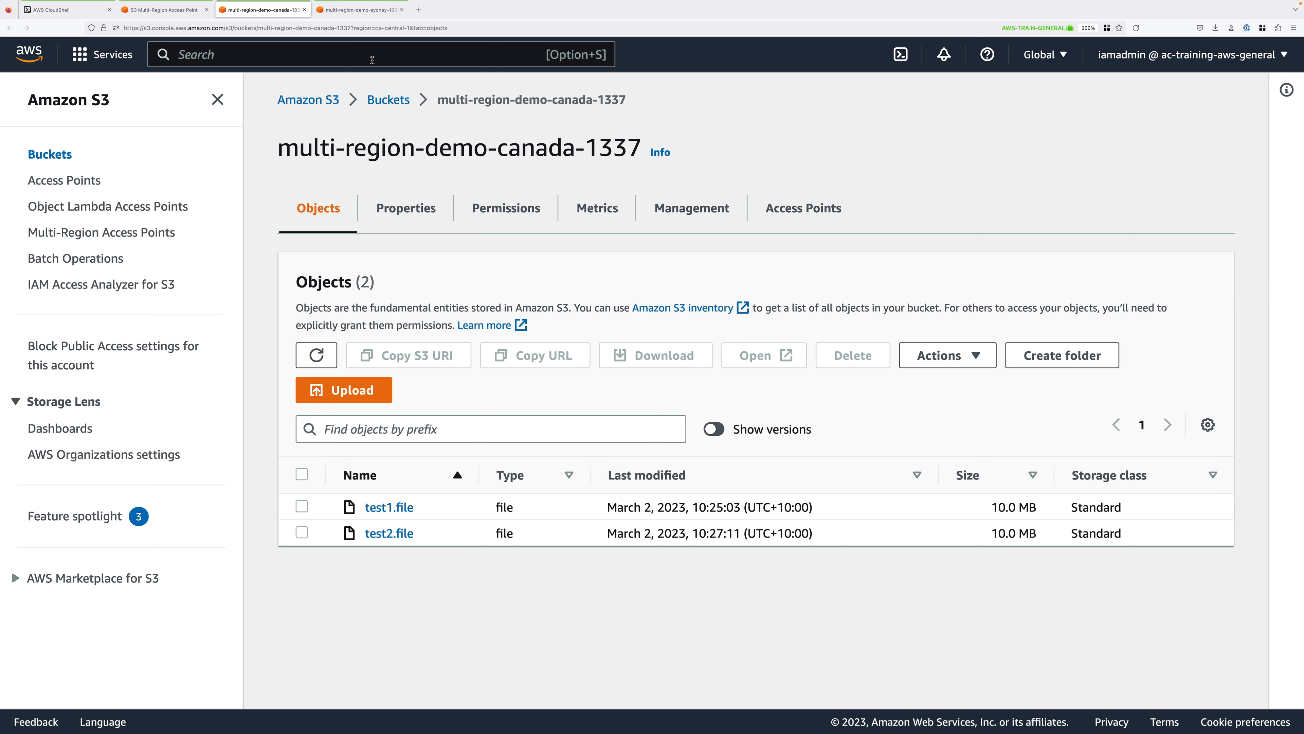
left_click(315, 350)
left_click(317, 354)
left_click(317, 354)
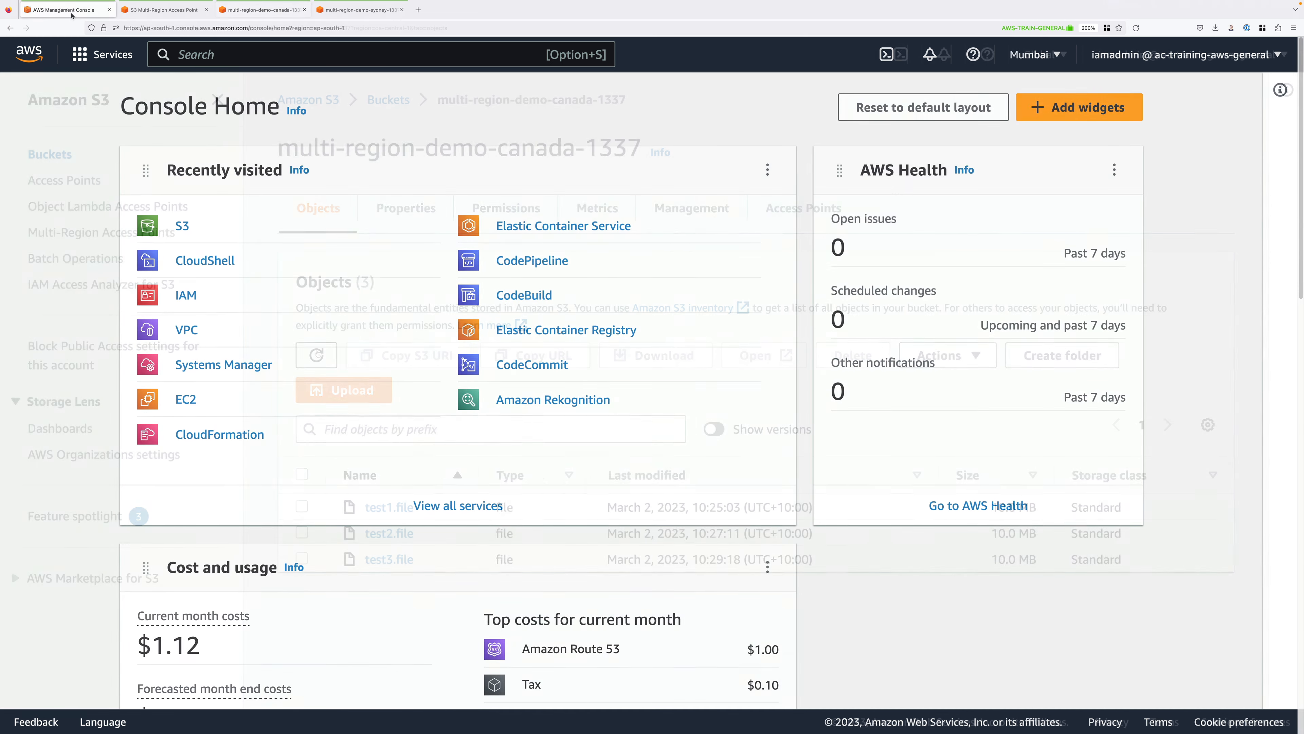
Duplicate the AWS Management Console browser tab and switch the original console to the Canada (Central) Region
right_click(94, 11)
left_click(144, 102)
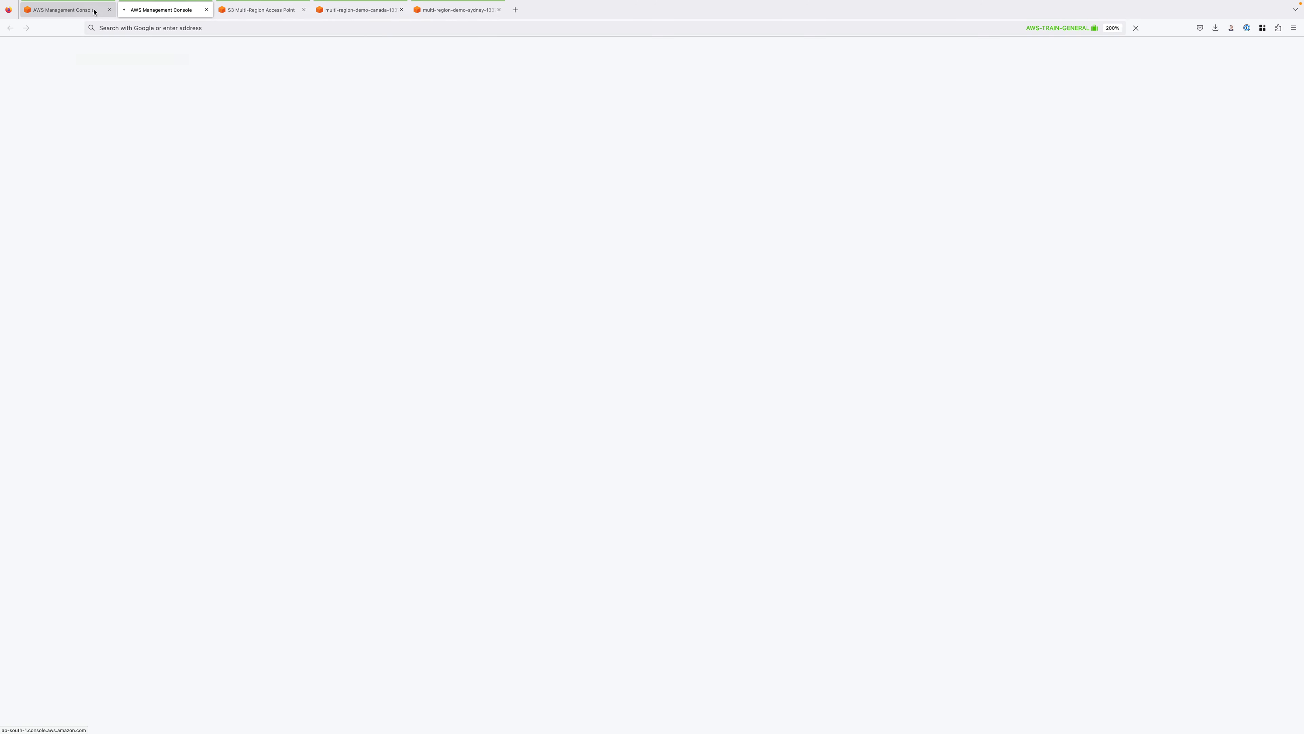
left_click(94, 11)
left_click(1032, 55)
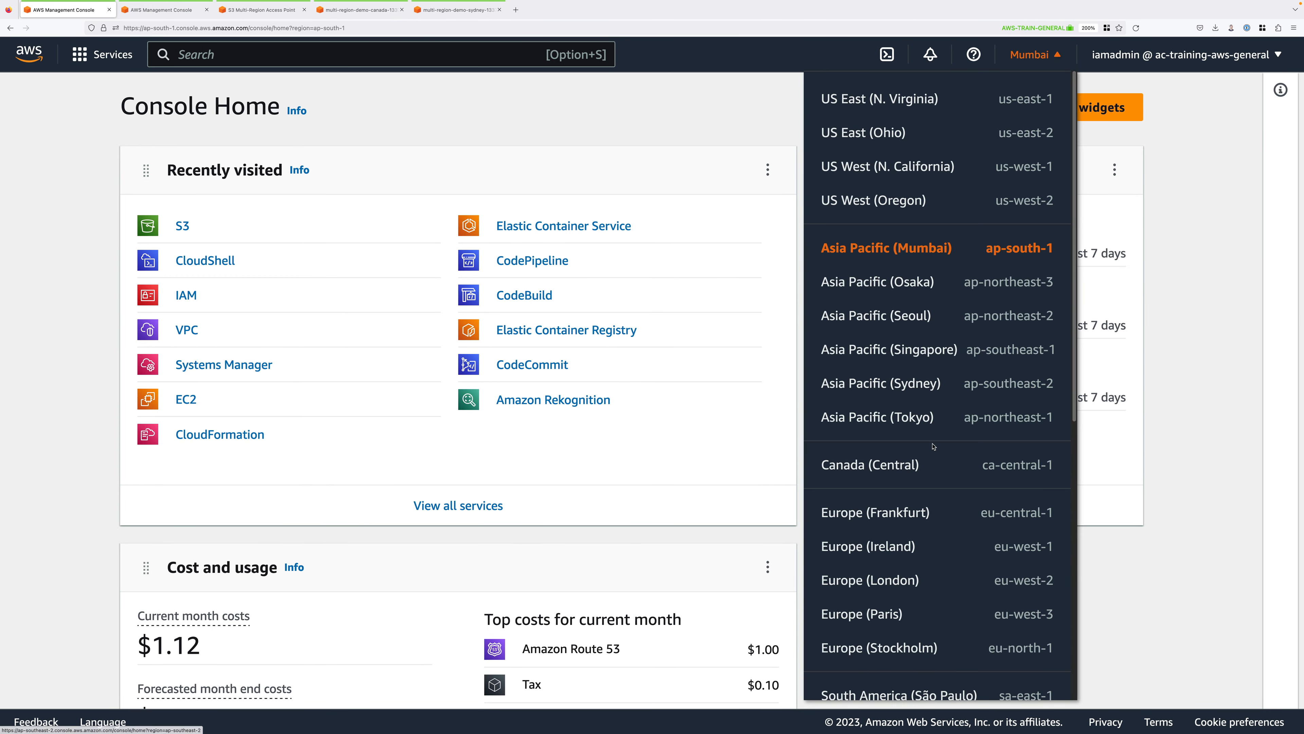
left_click(903, 464)
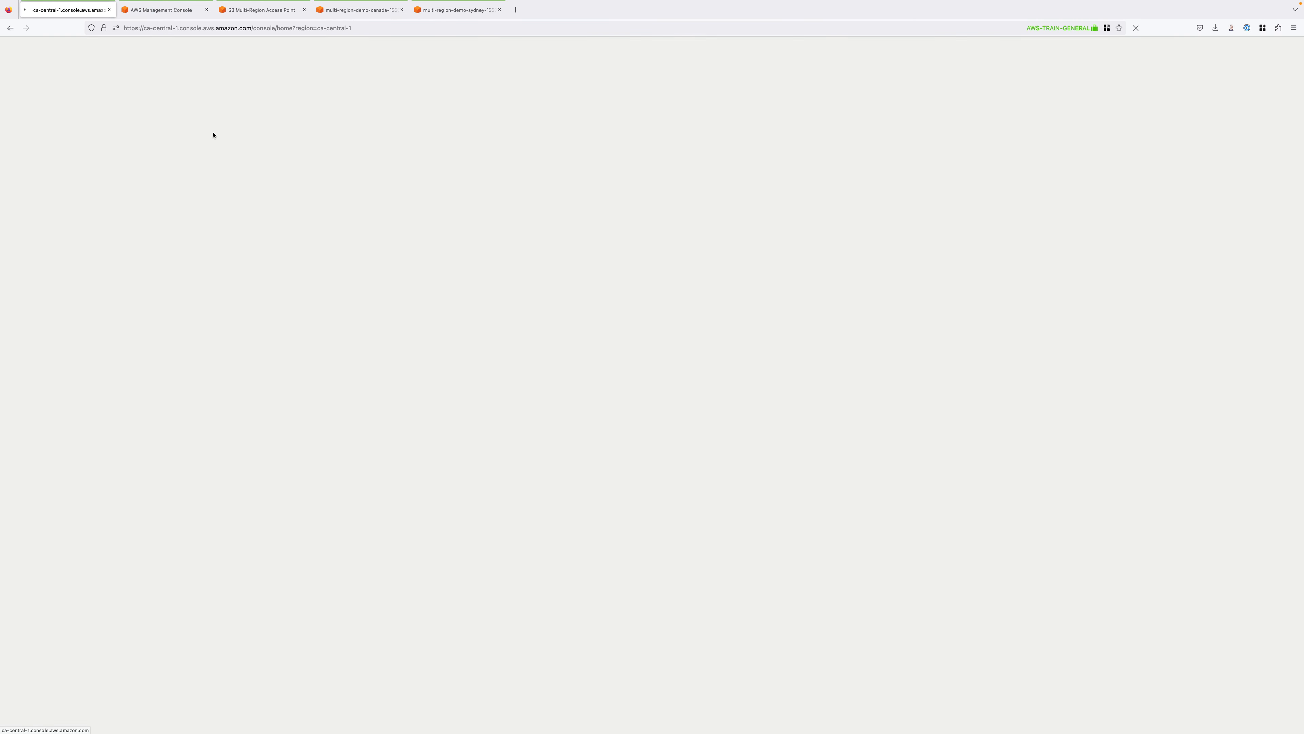
Switch the duplicated console to Asia Pacific (Sydney) and open CloudShell in both the Canada and Sydney consoles
left_click(175, 10)
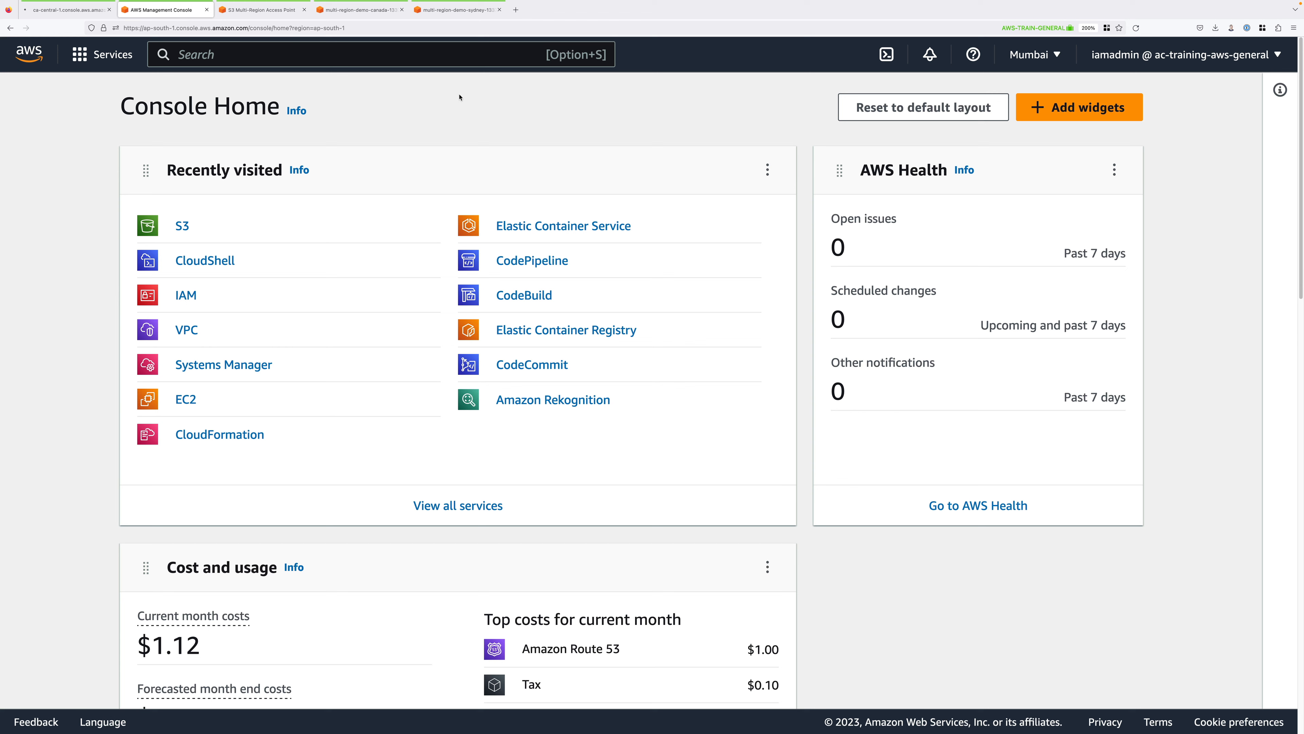
left_click(1032, 55)
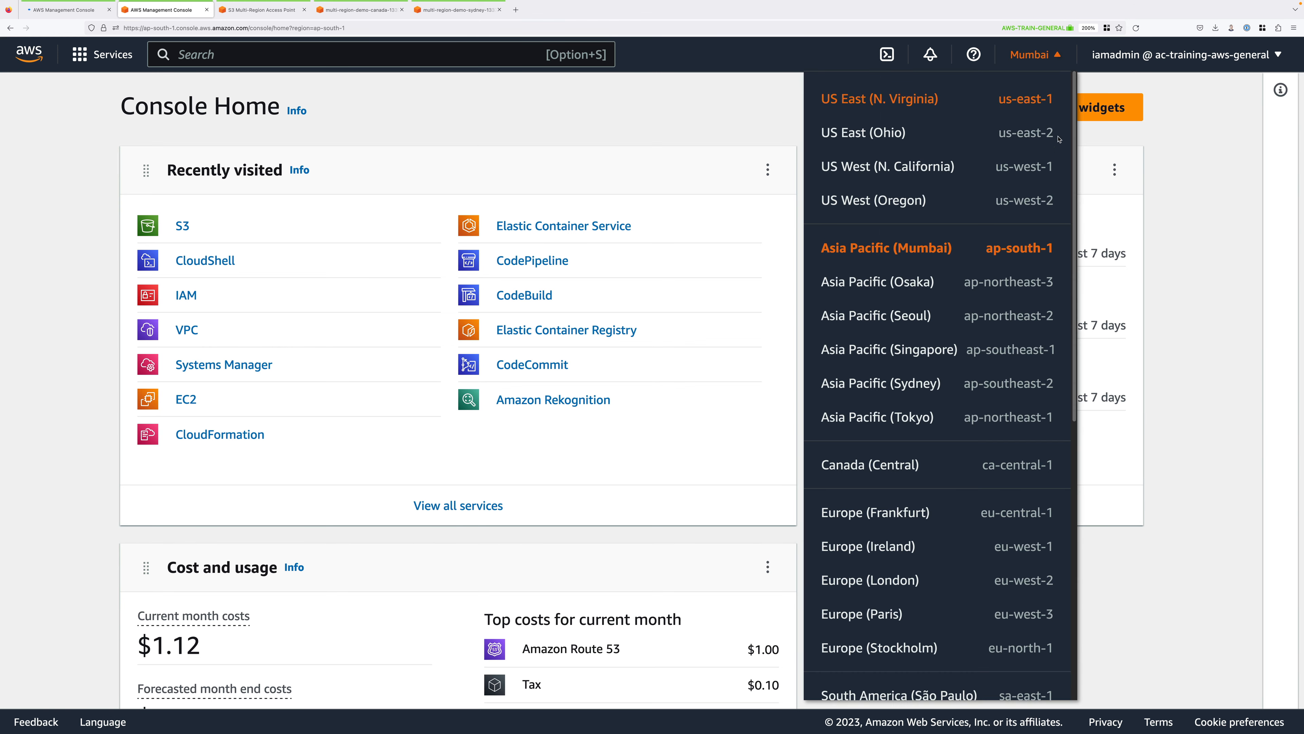
left_click(1027, 386)
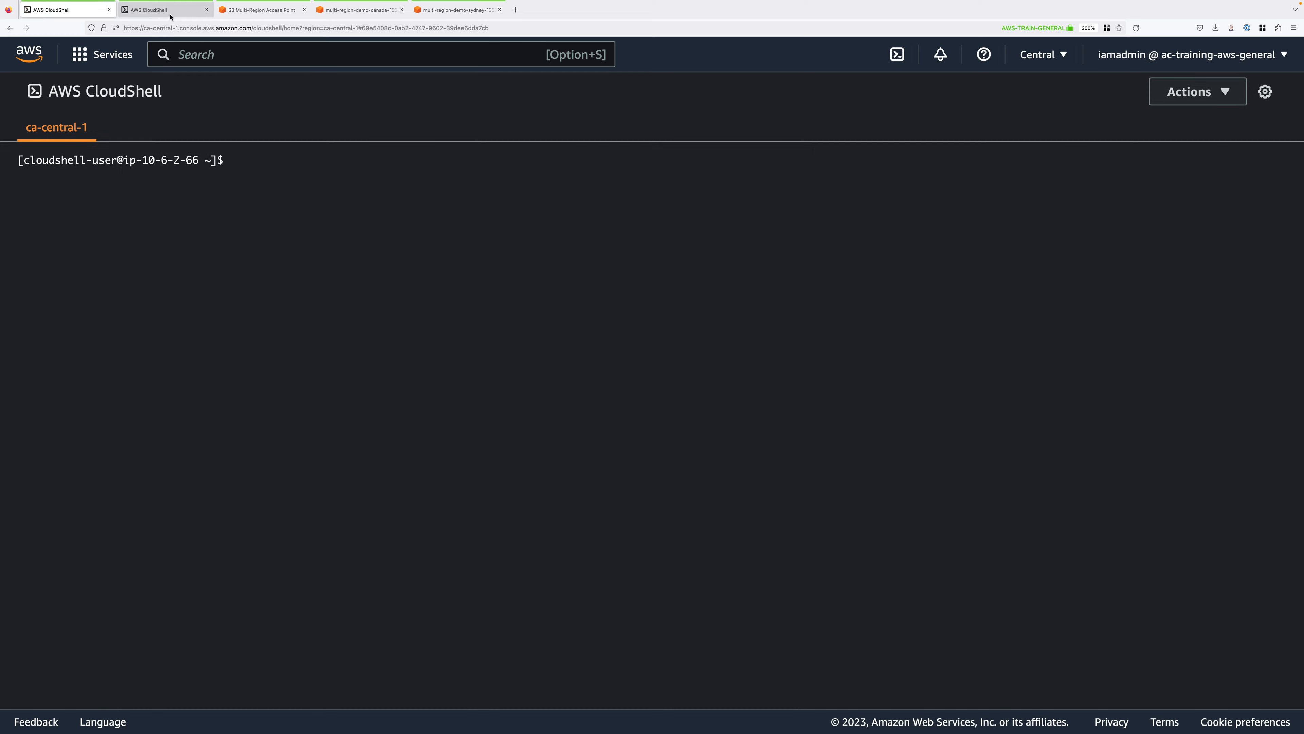
left_click(166, 11)
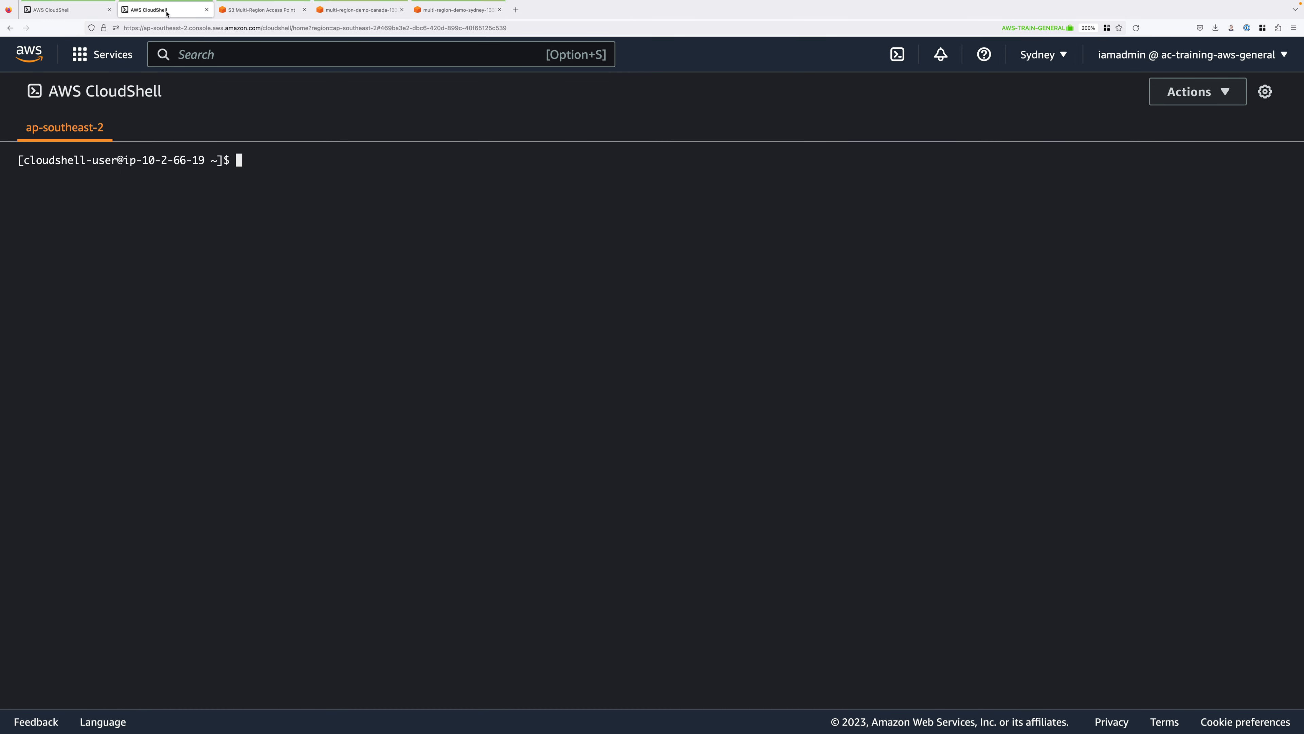
In the ca-central-1 CloudShell, generate a 10 MB random test4.file using dd from /dev/urandom with bs=1M and count=10
left_click(68, 14)
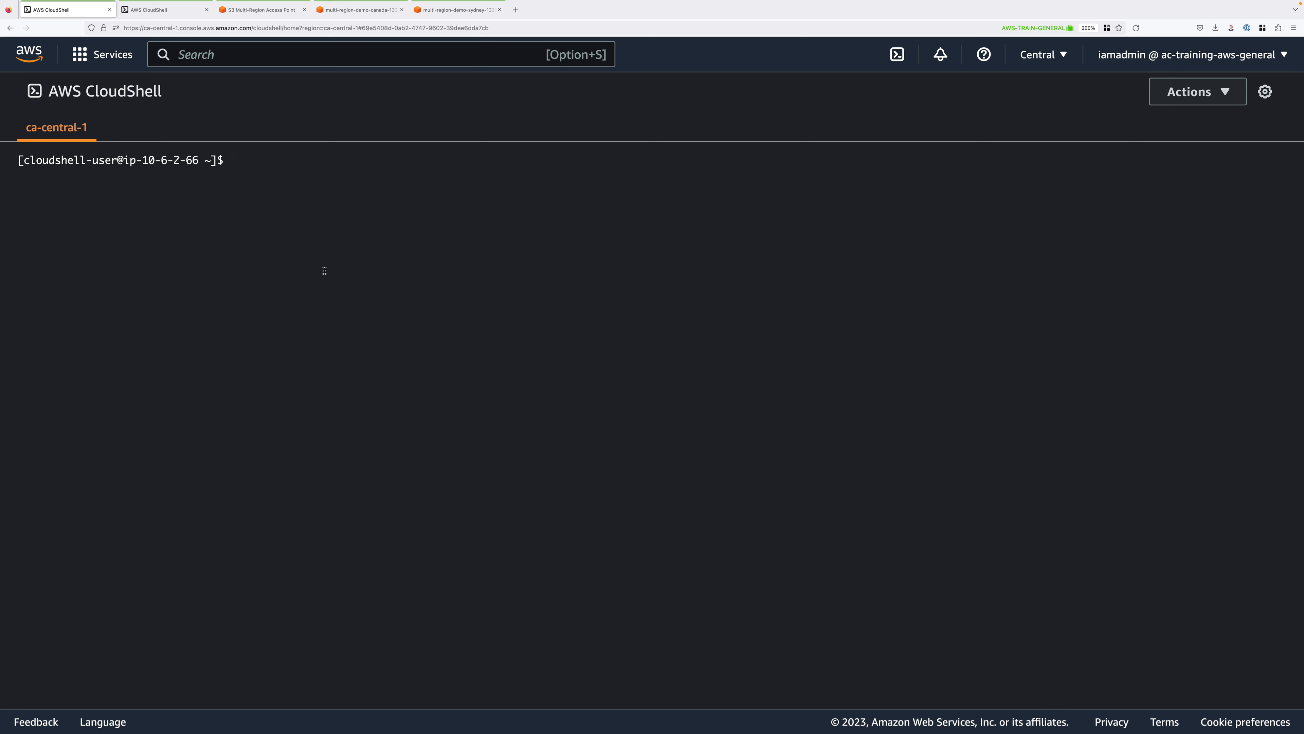
type("dd if=/dev/urandom of=test4.file bs=1M count=10")
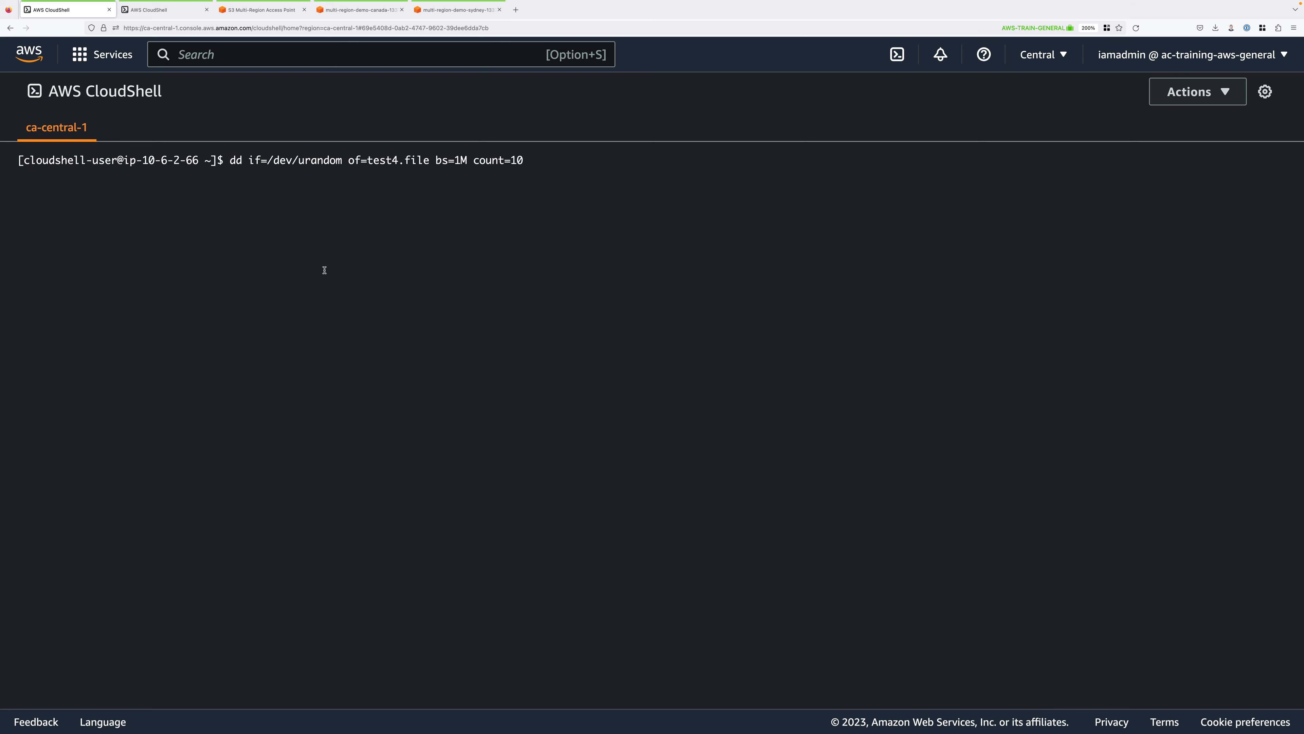
key("Return")
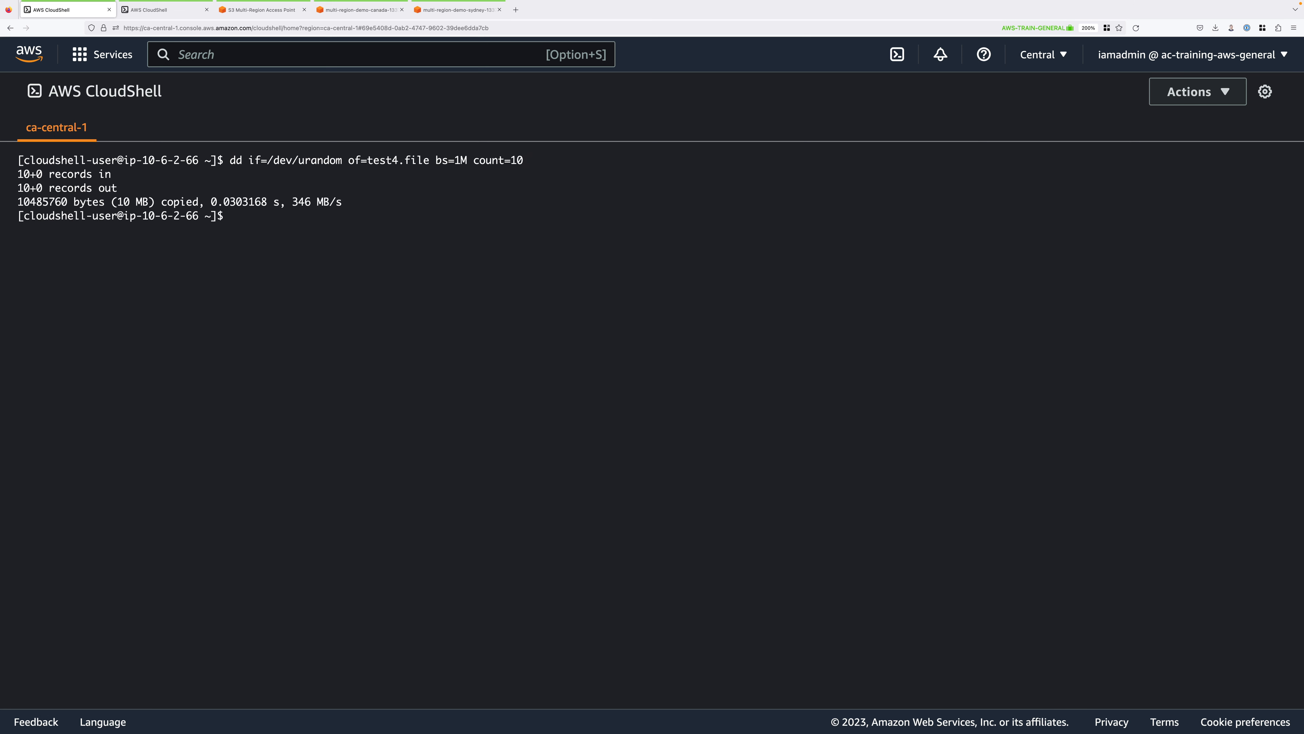
Copy the reallyreallycriticalcatdata access point ARN and use it in the ca-central-1 CloudShell as the s3:// destination for copying test4.file with aws s3 cp
left_click(269, 16)
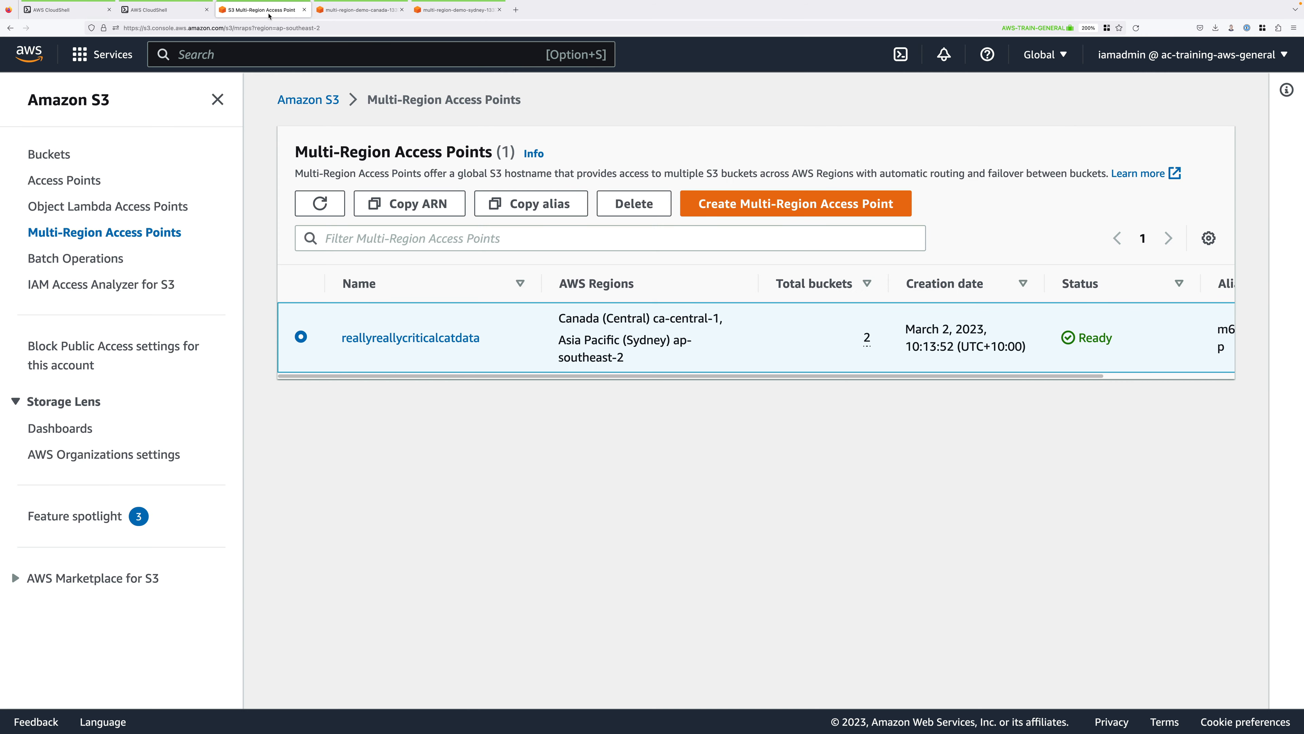
left_click(448, 205)
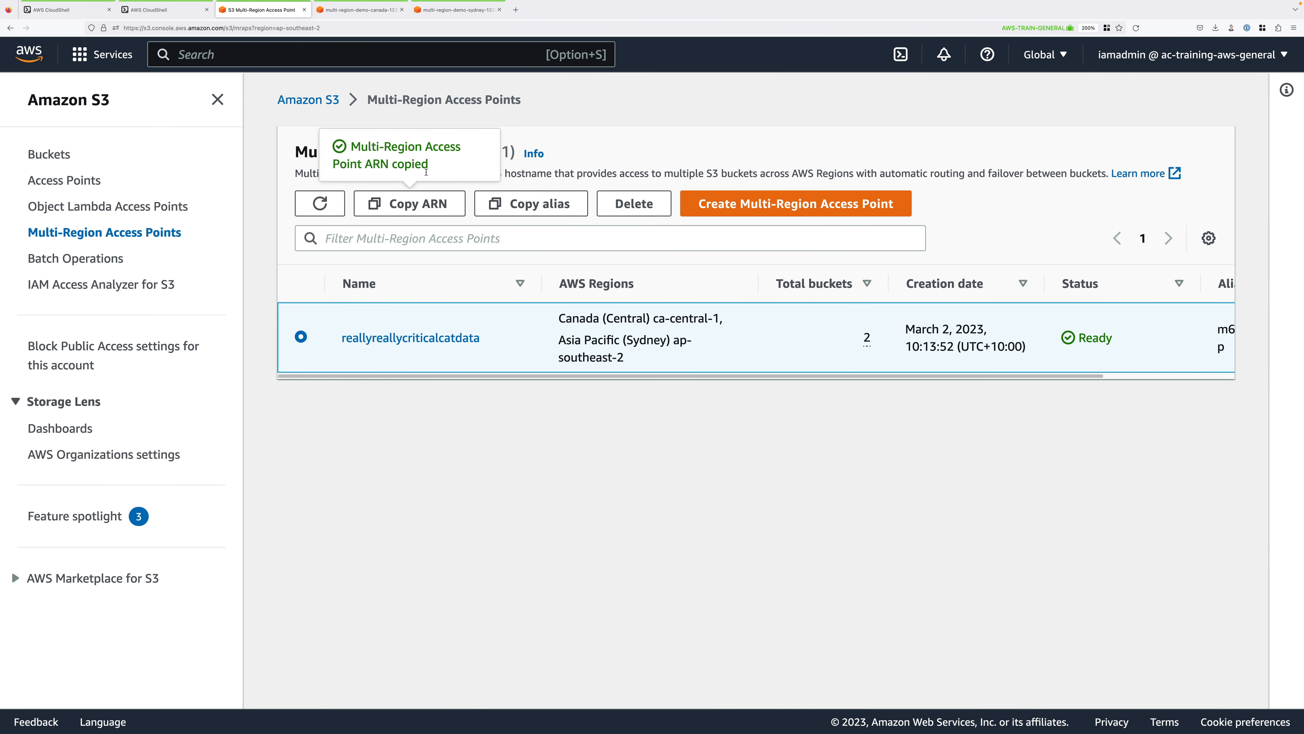
left_click(67, 9)
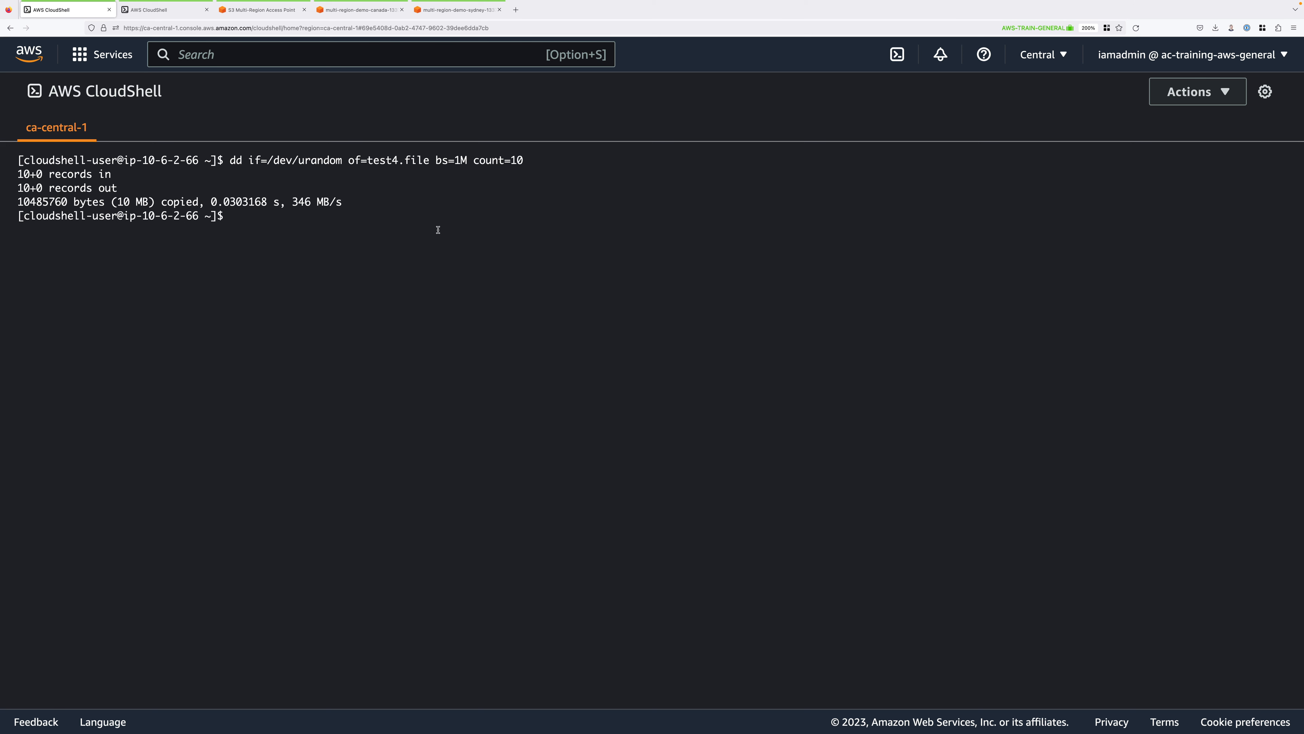
type("aws s3 cp test4.file s3://")
key("super+v")
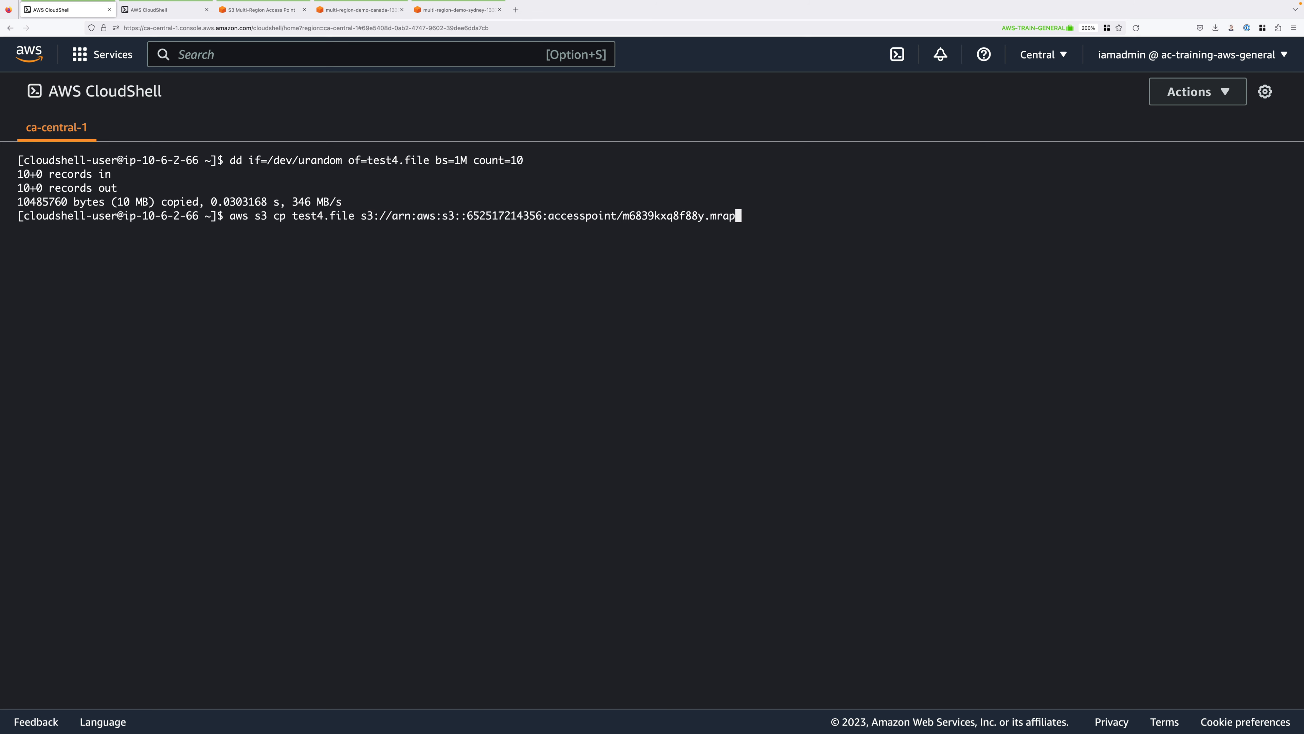